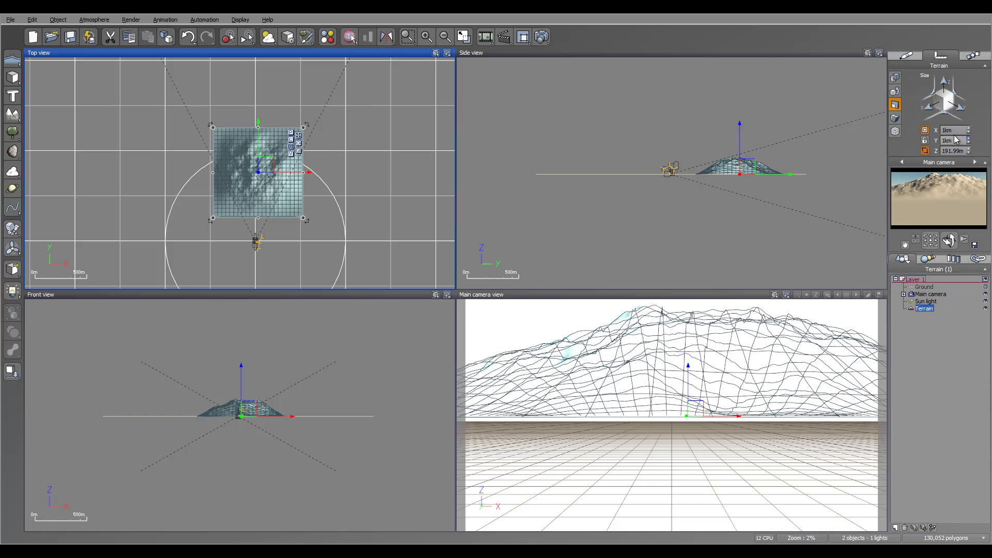
Step: Set the terrain's X and Y sizes to 8 km each
left_click(946, 130)
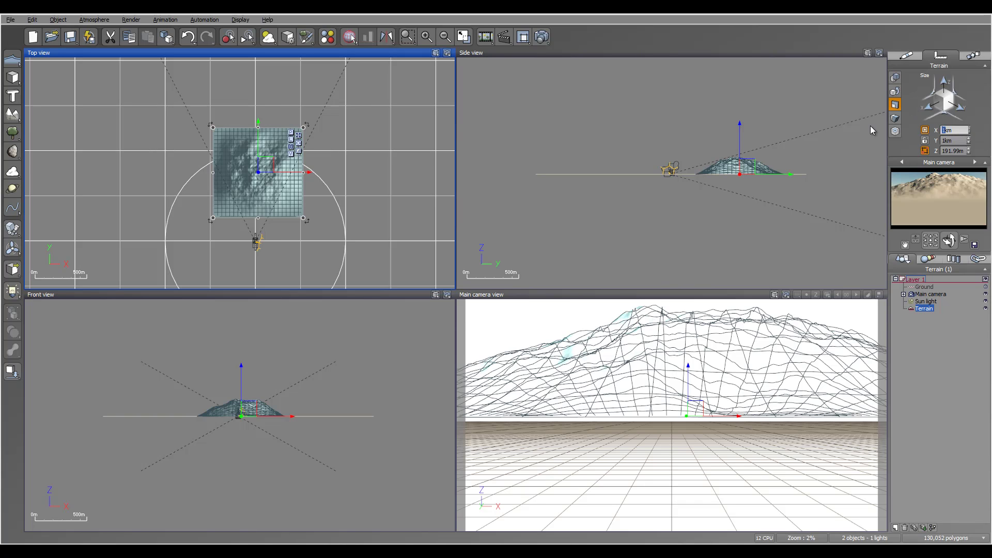
type("8")
key("Return")
left_click(945, 140)
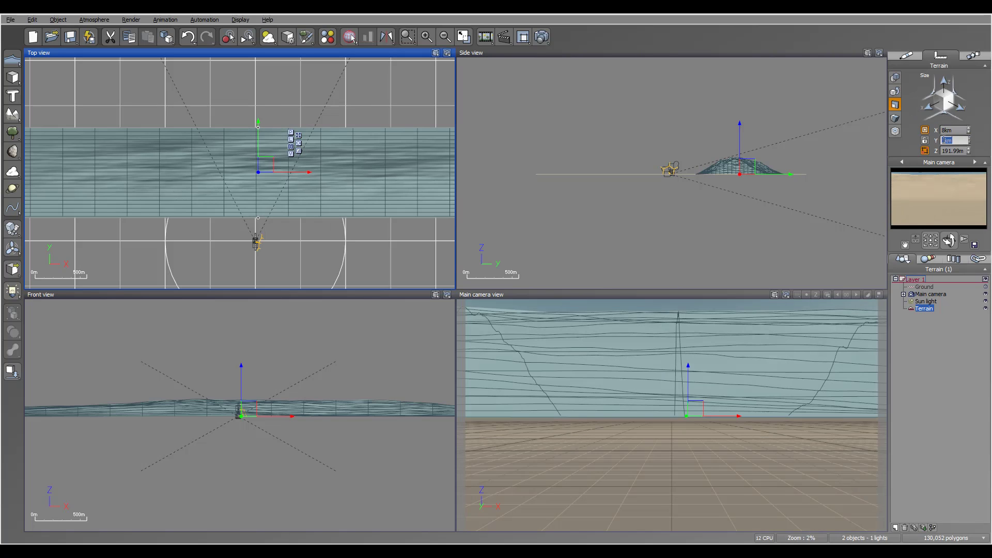
type("8")
key("Return")
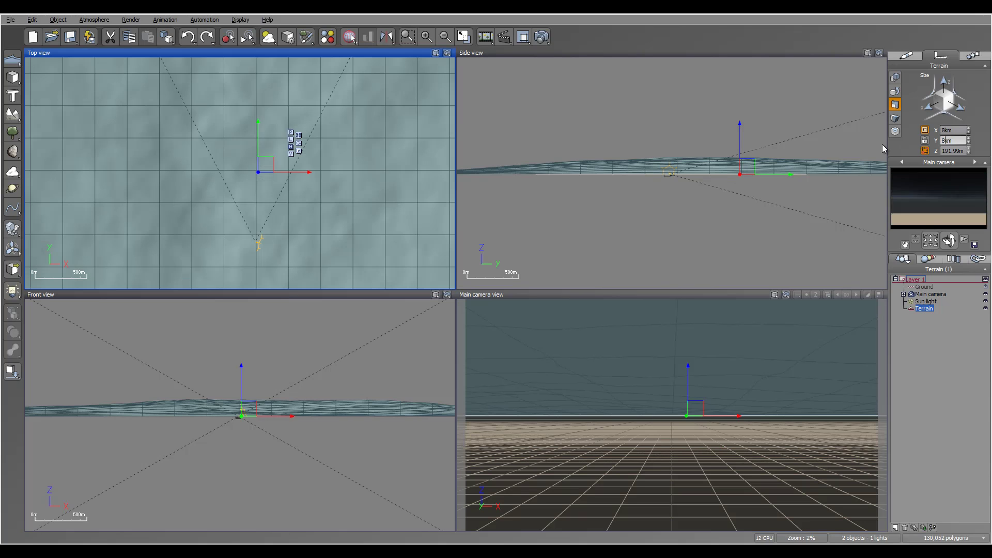
Step: Set the terrain's Z size to 2600 m and deselect the terrain
left_click(958, 151)
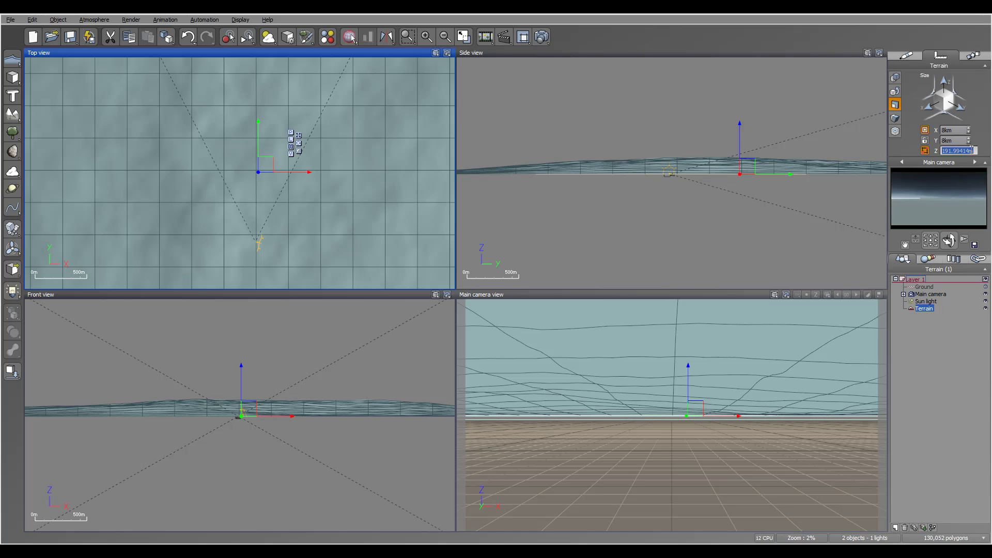
type("260")
key("Return")
type("0")
key("Return")
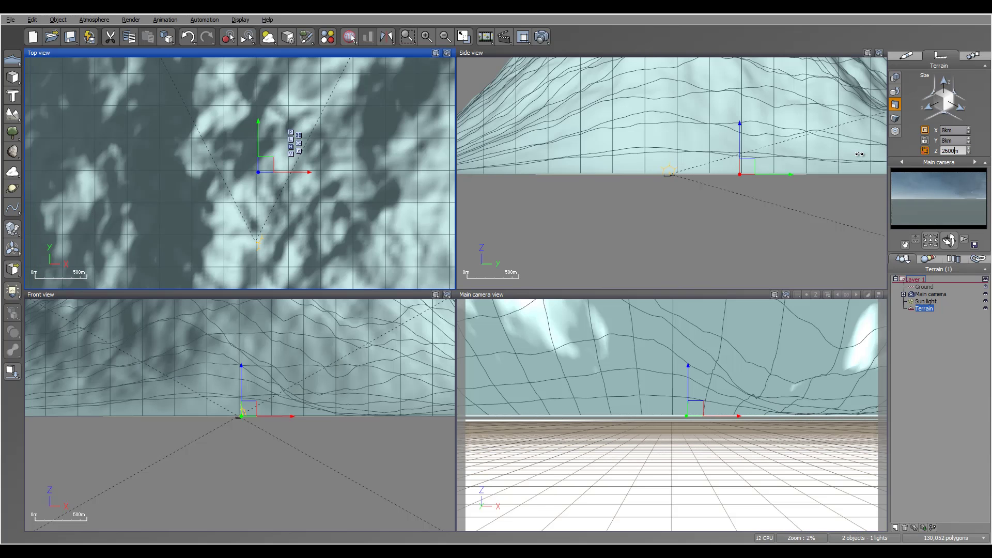
left_click(927, 333)
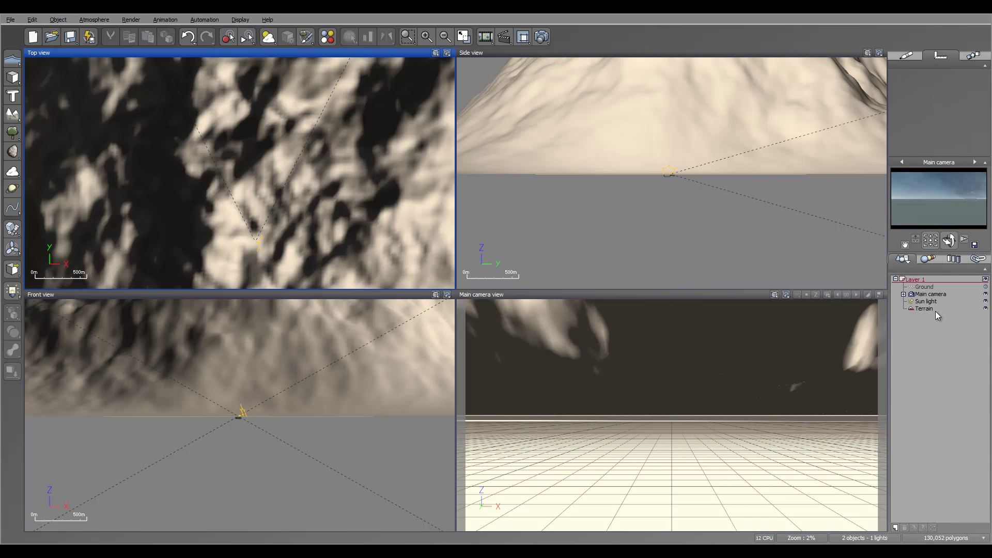
Step: Select the terrain and move it in the top view so its near edge lies just in front of the camera
left_click(924, 308)
scroll(681, 175, "down", 5)
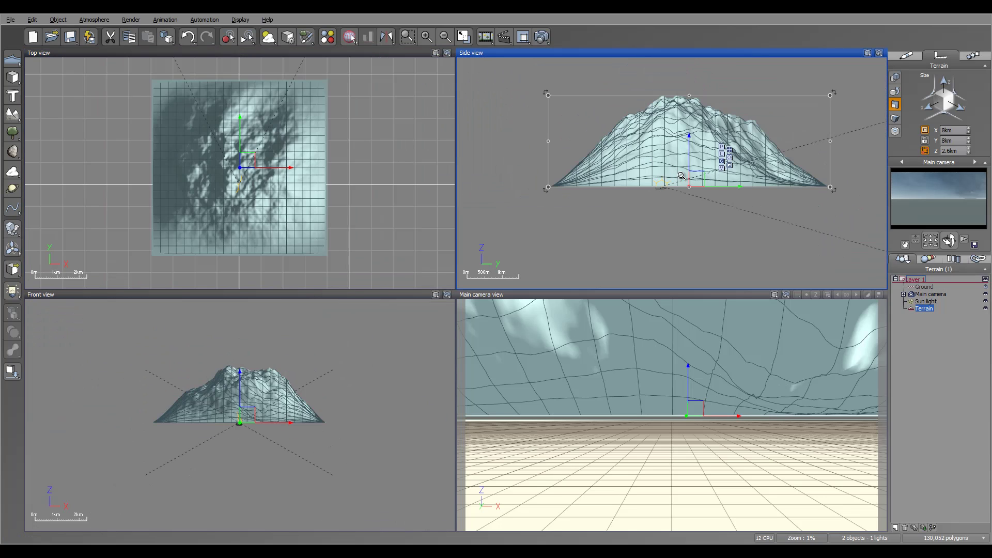
scroll(389, 238, "up", 4)
scroll(390, 238, "down", 2)
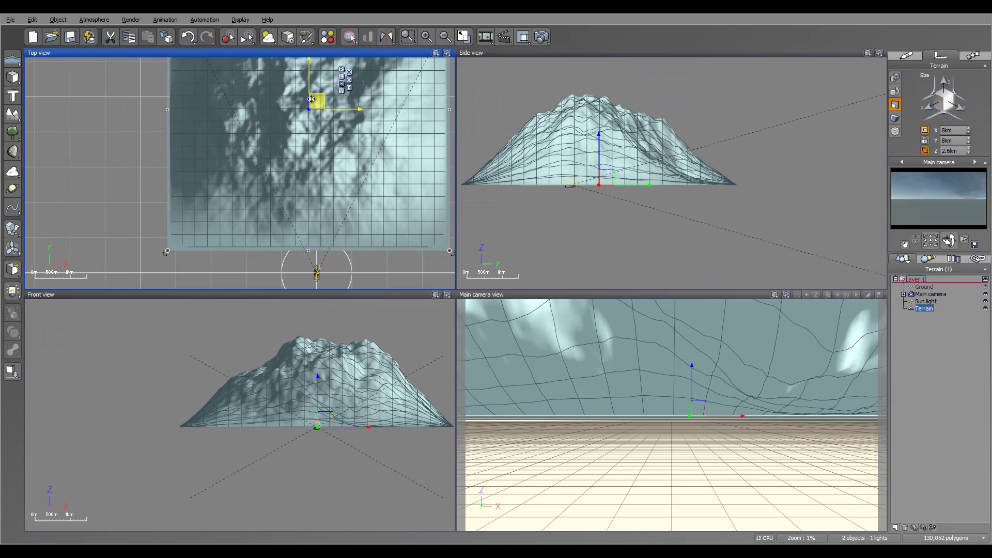
left_click_drag(311, 98, 322, 118)
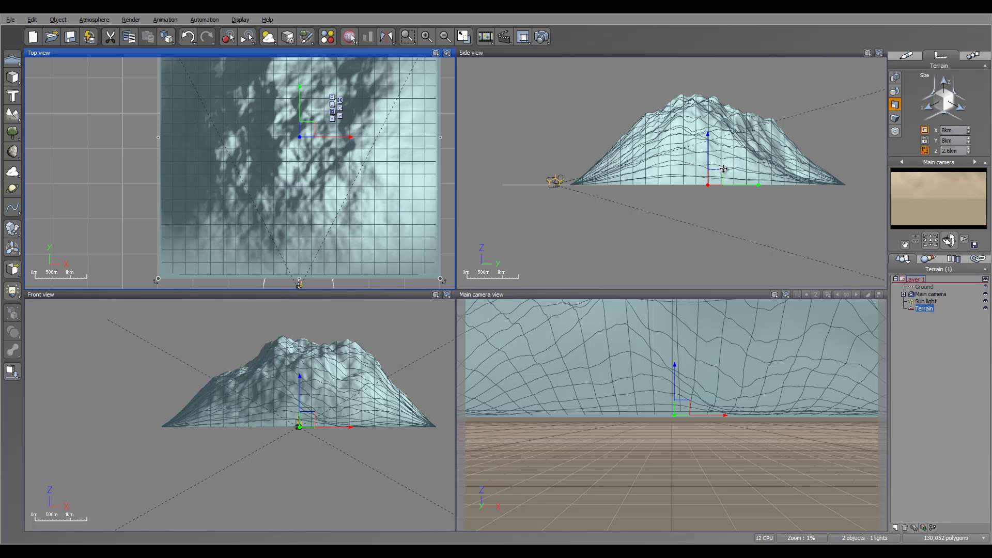
Step: Open the terrain in the Terrain Editor and clear its existing relief to a flat surface
right_click_drag(267, 164, 230, 150)
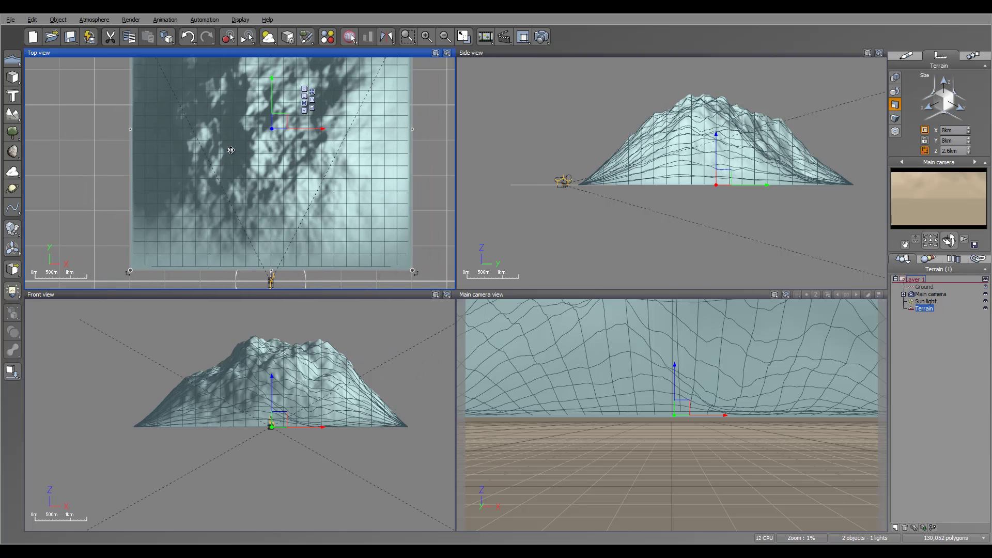
right_click_drag(295, 153, 325, 171)
right_click(305, 179)
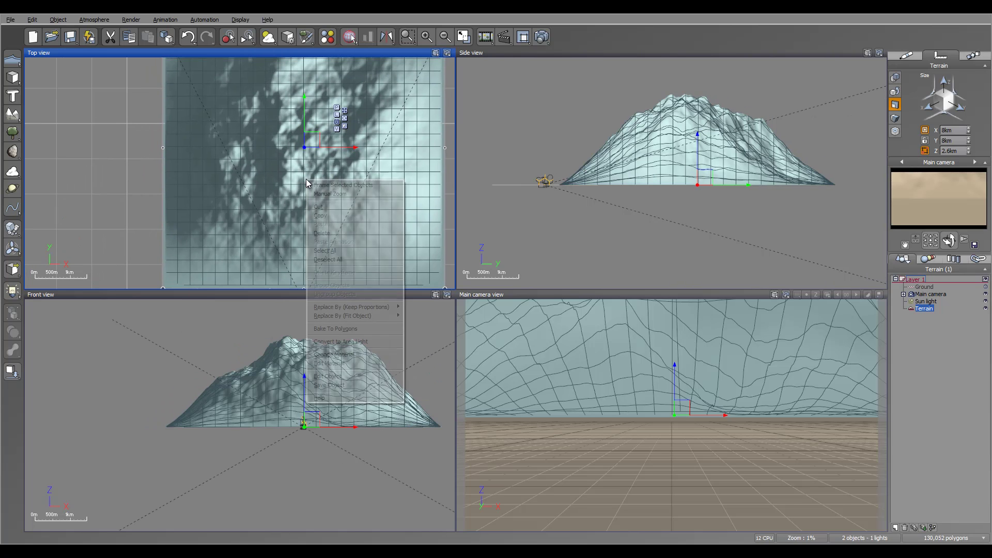
left_click(331, 376)
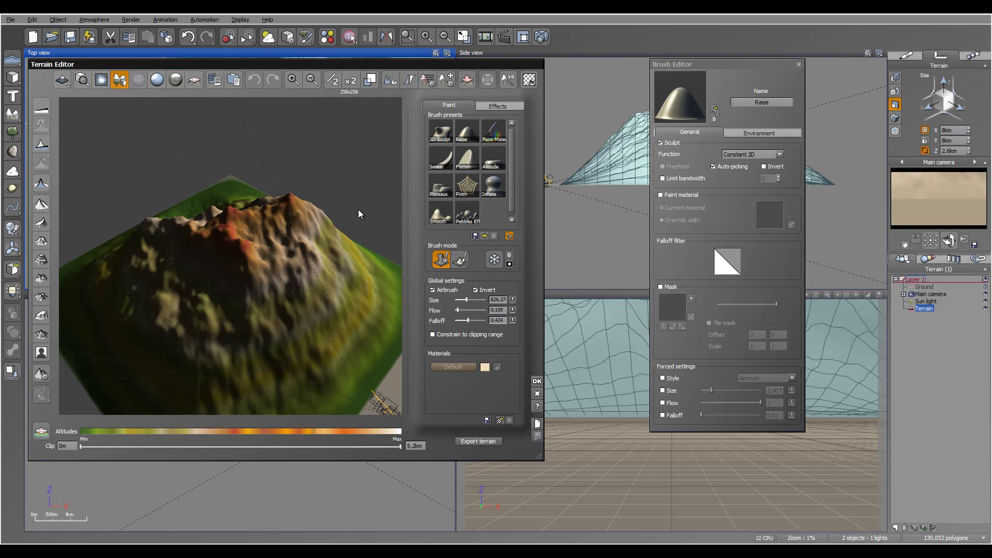
mouse_move(333, 215)
left_mouse_down()
mouse_move(242, 271)
mouse_move(204, 201)
mouse_move(219, 158)
mouse_move(91, 240)
mouse_move(278, 262)
mouse_move(228, 247)
mouse_move(166, 248)
mouse_move(333, 268)
mouse_move(343, 330)
mouse_move(321, 336)
left_mouse_up()
left_click(41, 353)
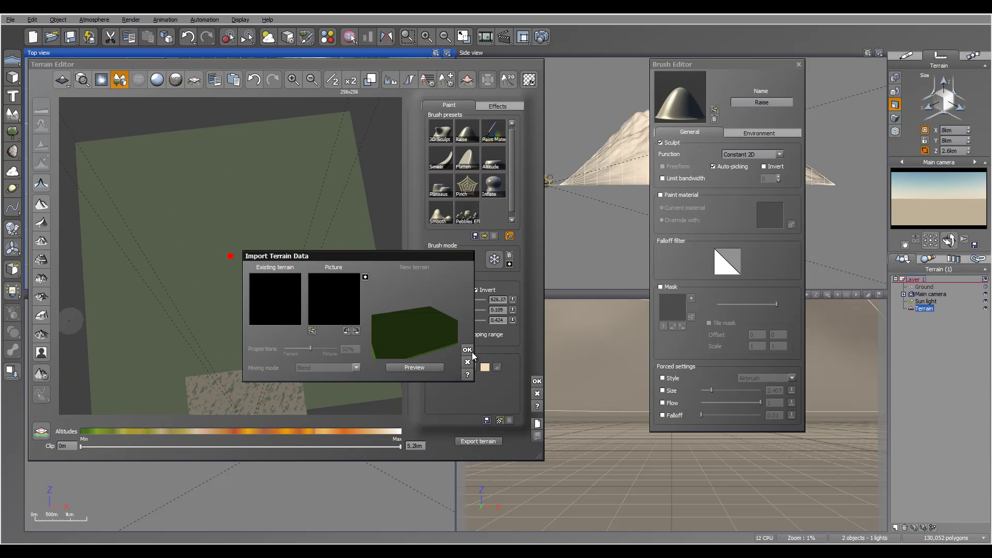
left_click(468, 350)
Step: Double the terrain's resolution repeatedly up to 2048x2048
left_click(349, 82)
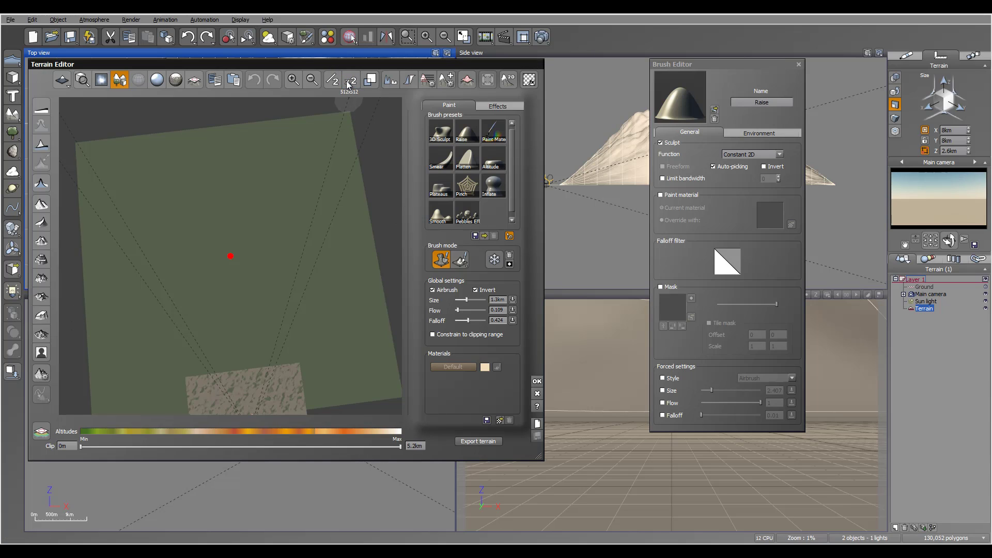
left_click(349, 81)
left_click(349, 81)
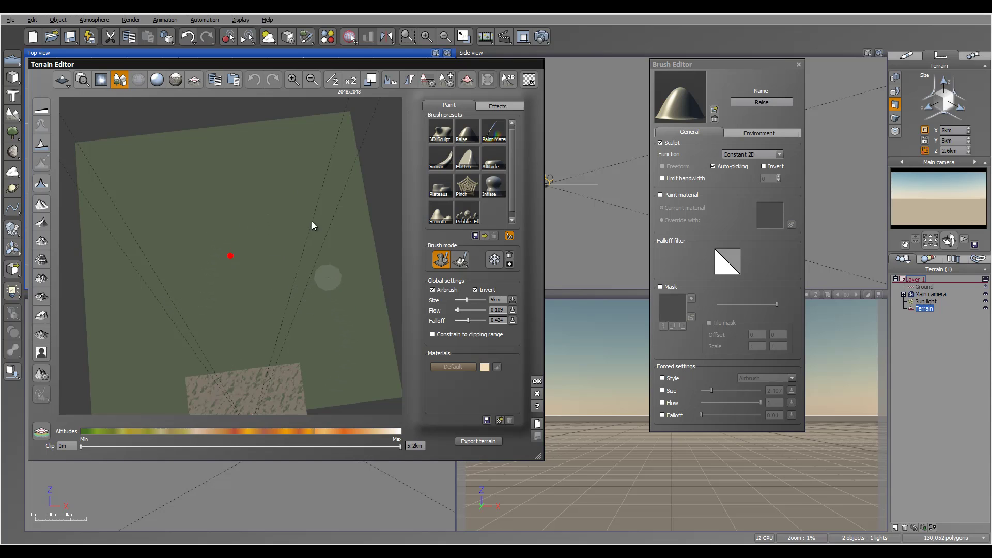
Step: Load the L1output.tif height map from the WorldMachine folder as the picture for importing terrain data
mouse_move(381, 355)
right_mouse_down()
mouse_move(354, 287)
mouse_move(360, 357)
right_mouse_up()
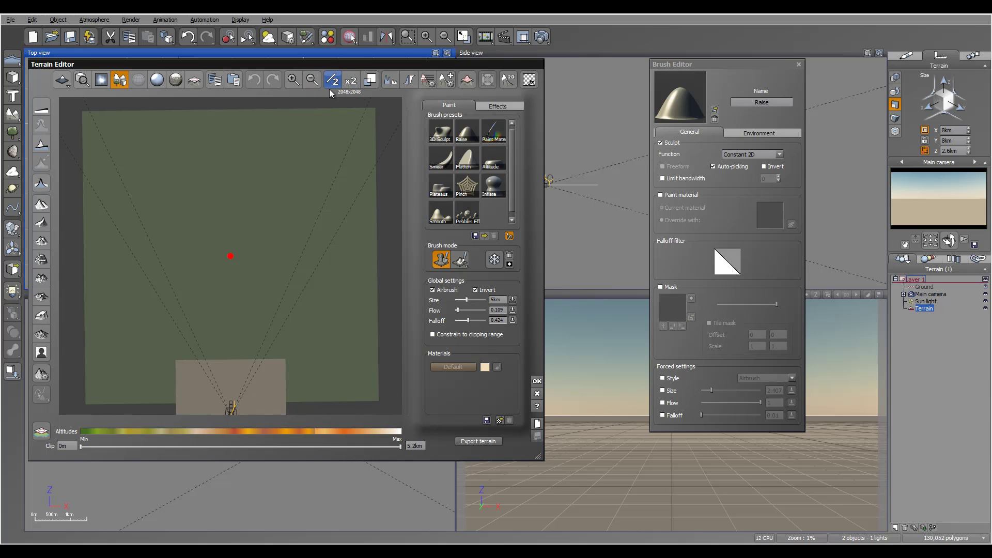
left_click(44, 354)
left_click(313, 330)
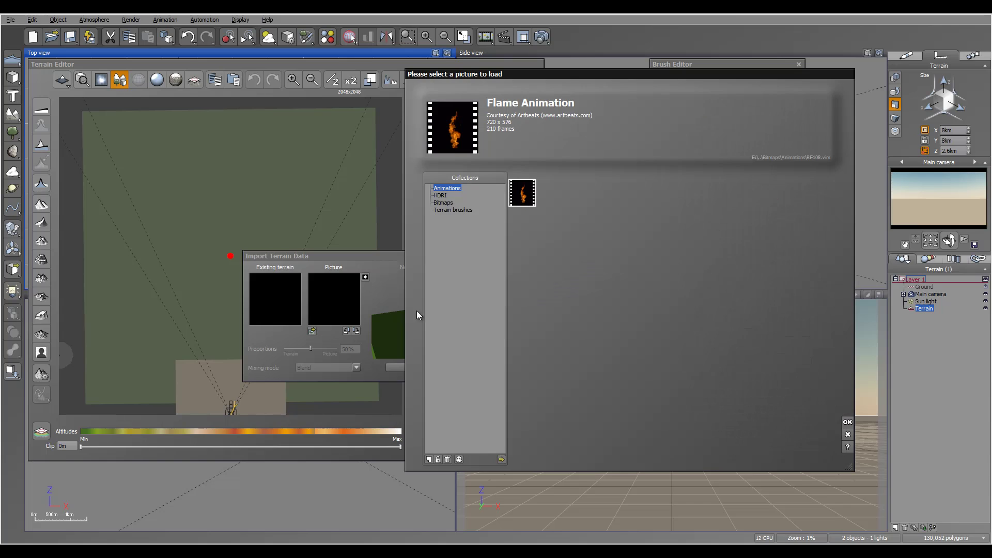
left_click(500, 457)
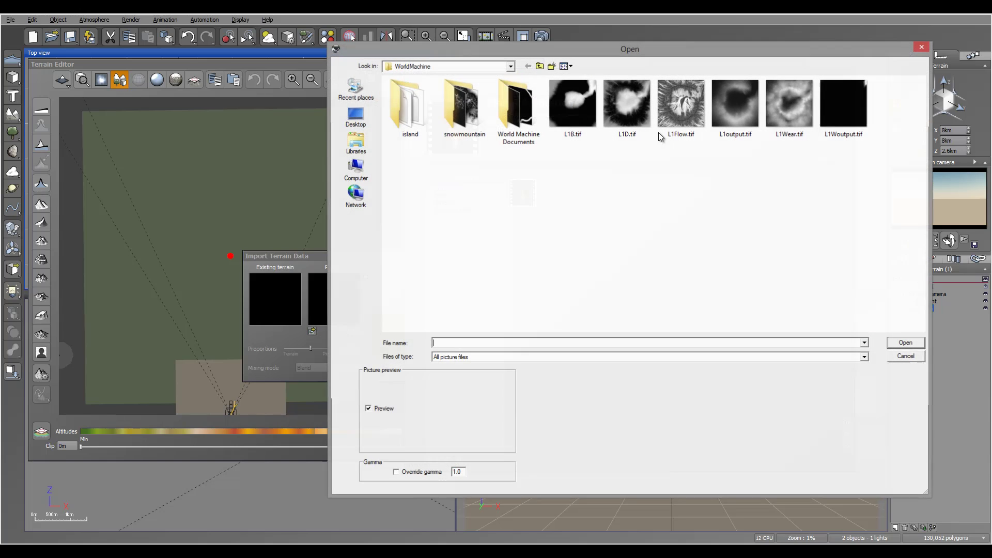
left_click(729, 106)
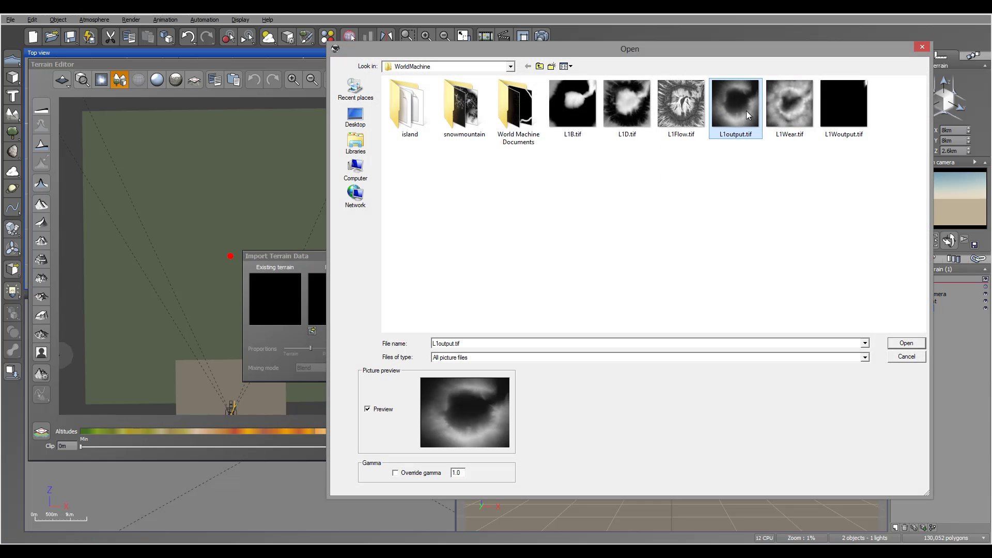
left_click(907, 343)
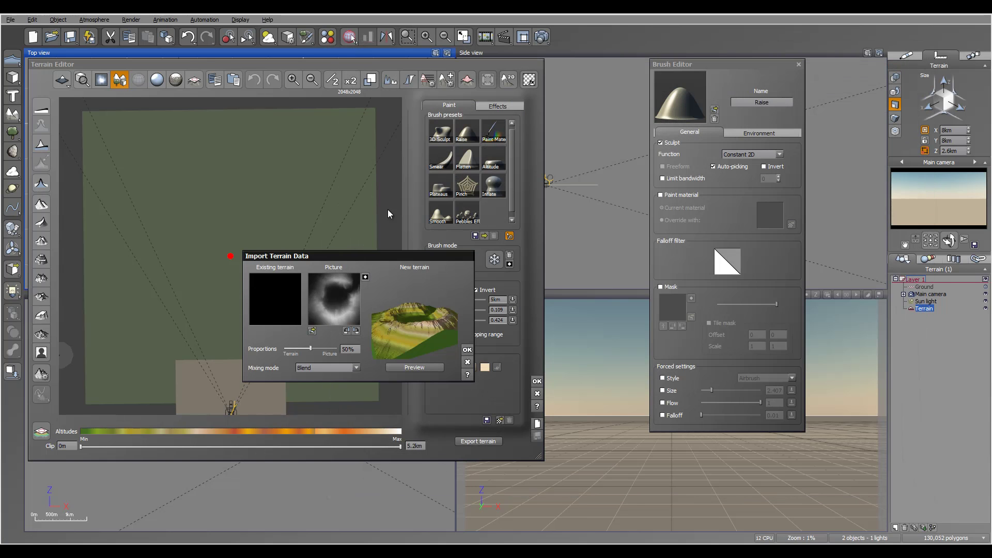
Step: Set the import proportions to 100% picture in Blend mode, apply the import and accept the edited terrain
left_click_drag(310, 348, 337, 348)
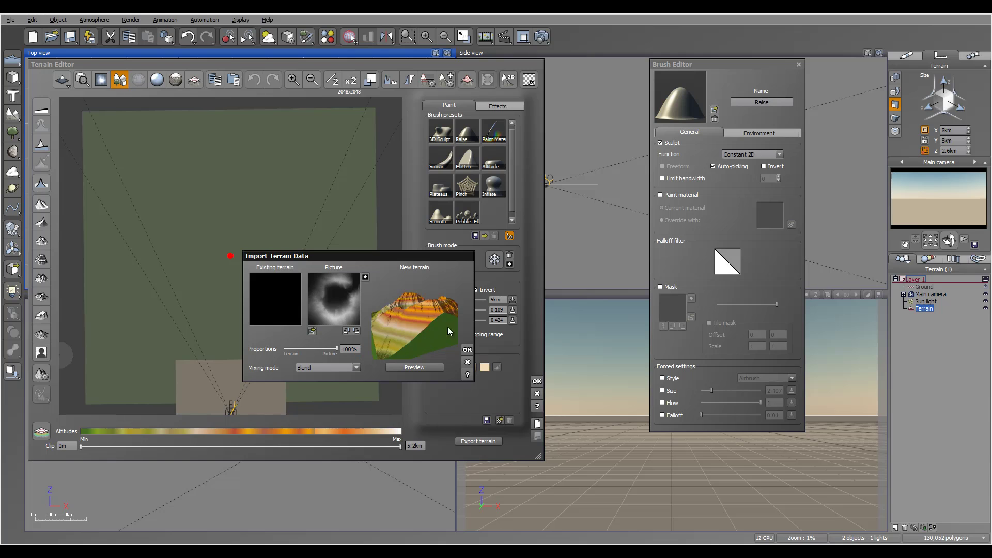
left_click_drag(422, 309, 406, 320)
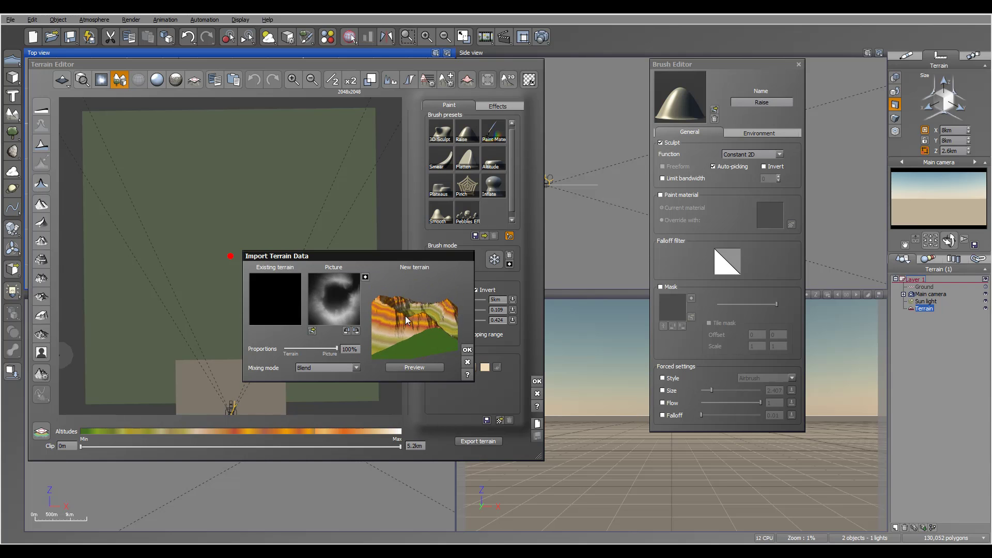
left_click(467, 351)
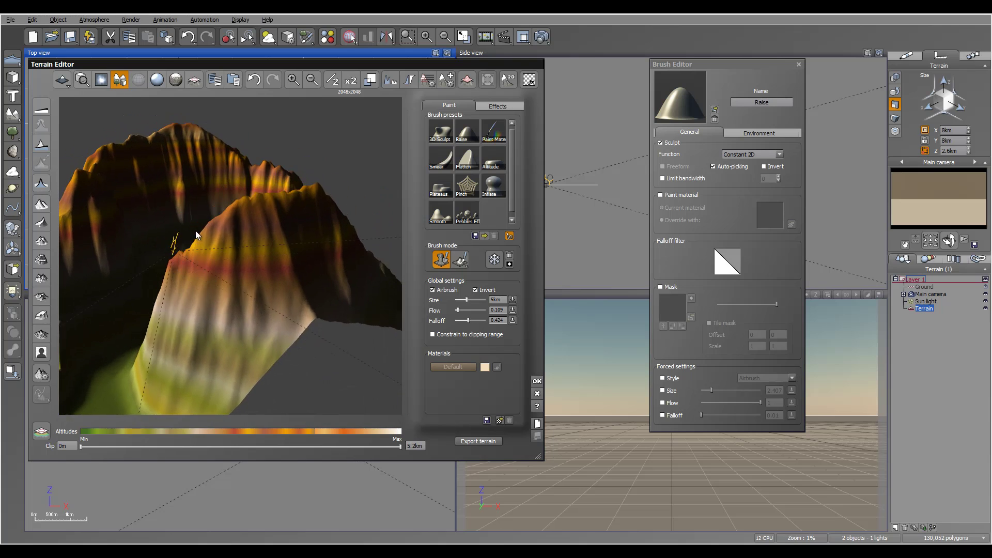
left_click(537, 382)
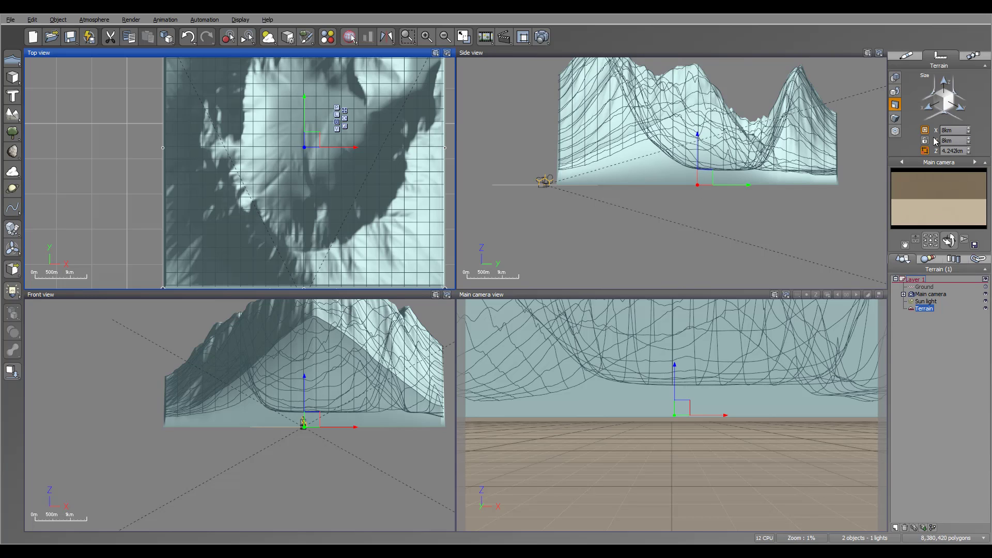
Step: Set the imported terrain's Z size to 2 km and deselect the terrain
left_click(959, 150)
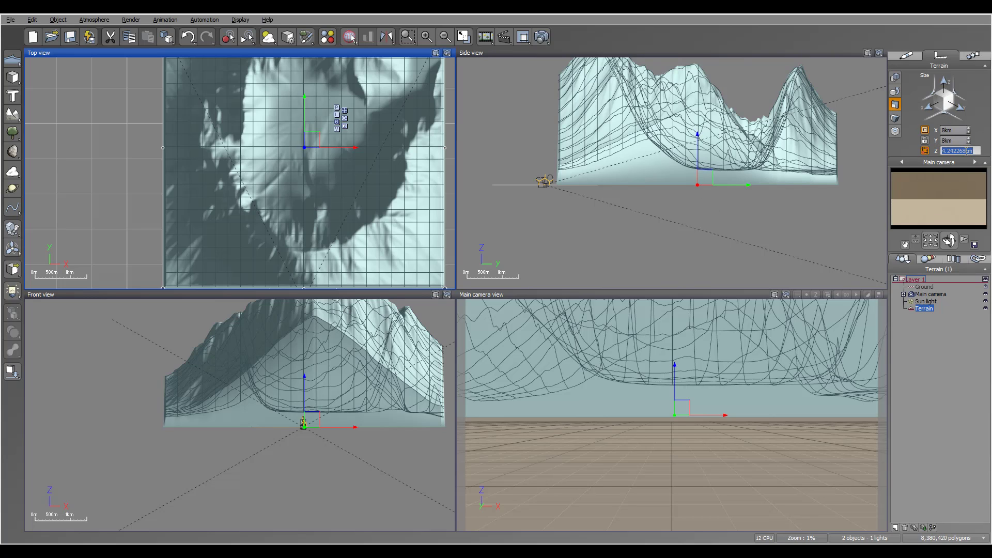
left_click(959, 151)
type("2")
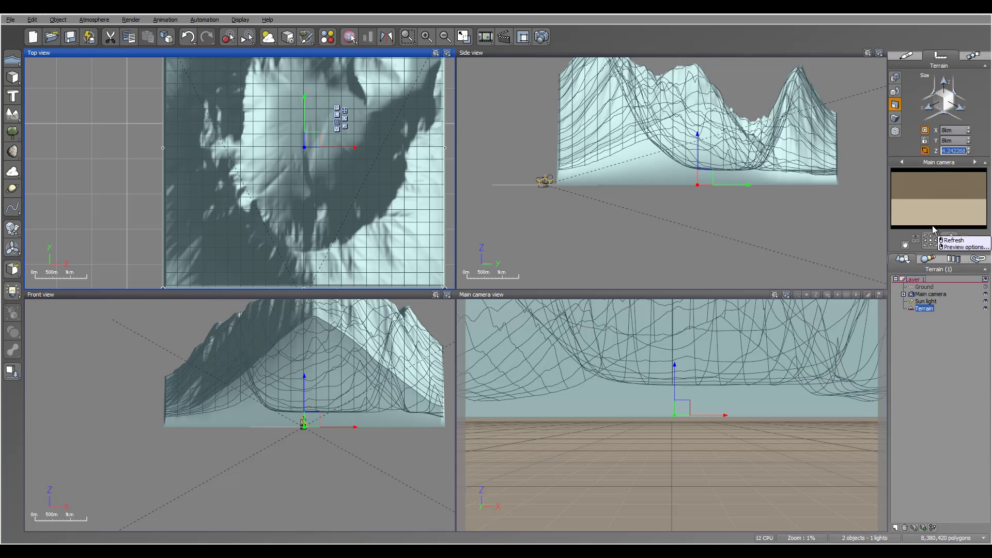
key("Return")
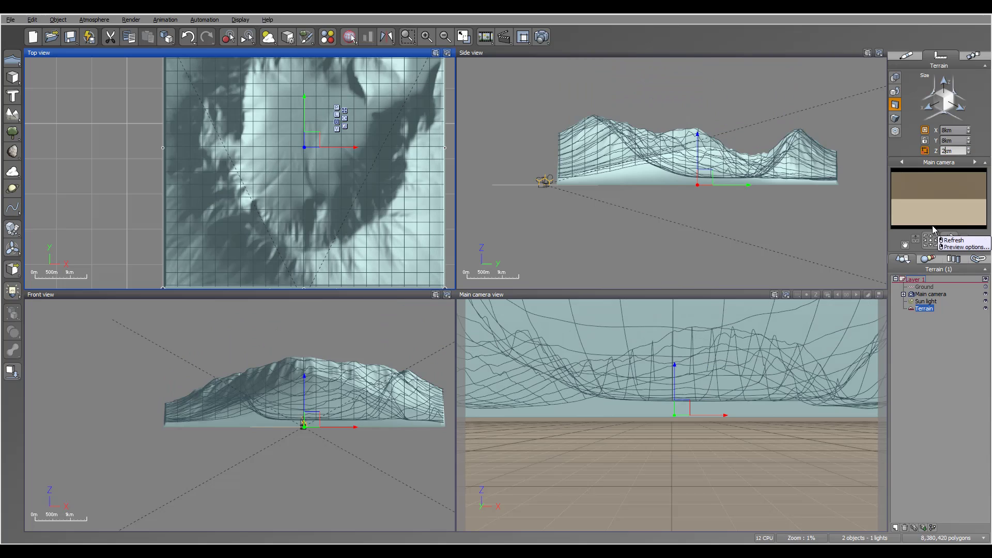
left_click(942, 341)
Step: Examine the imported terrain's relief in the top view and in the Terrain Editor
mouse_move(409, 135)
right_mouse_down()
mouse_move(354, 160)
mouse_move(398, 149)
right_mouse_up()
scroll(382, 149, "down", 2)
scroll(382, 149, "up", 2)
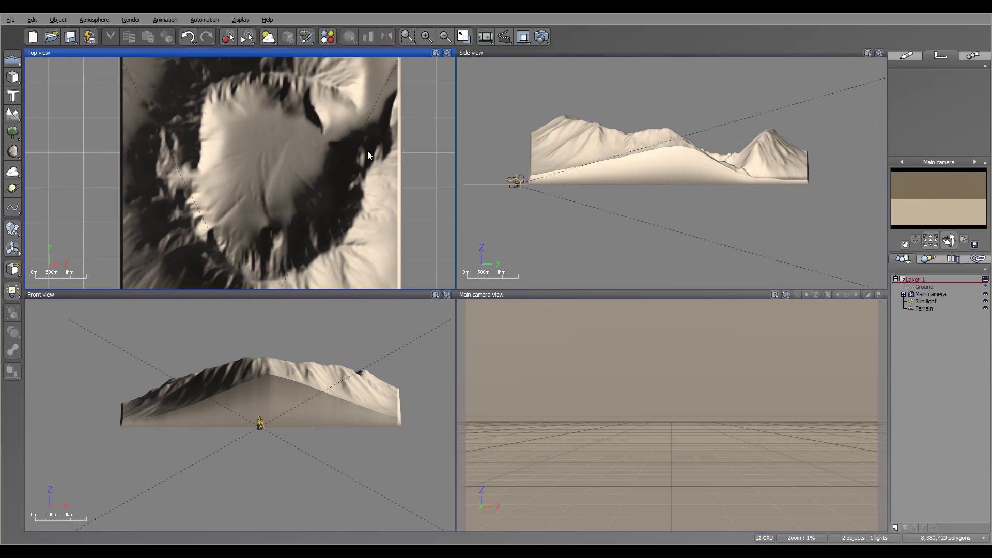
left_click(923, 309)
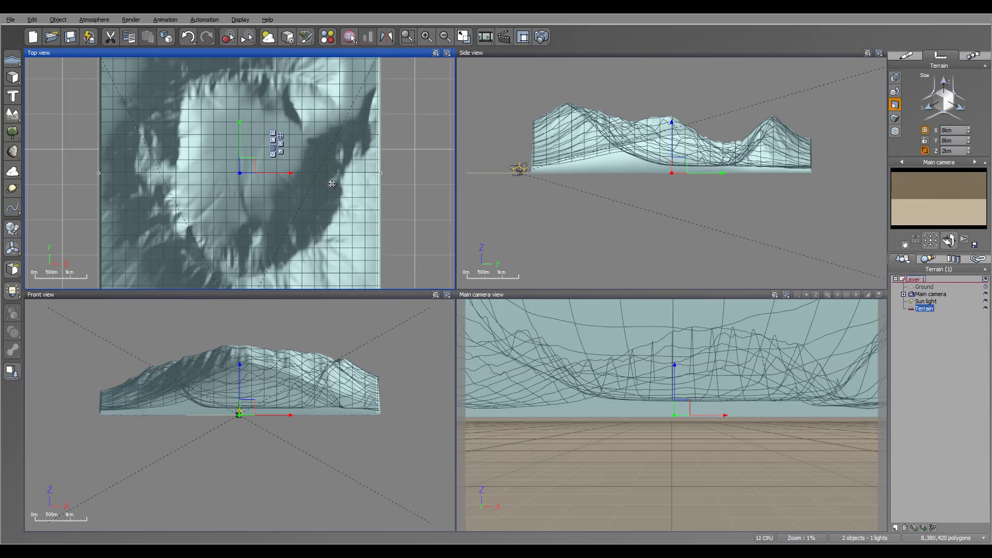
right_click_drag(344, 168, 305, 169)
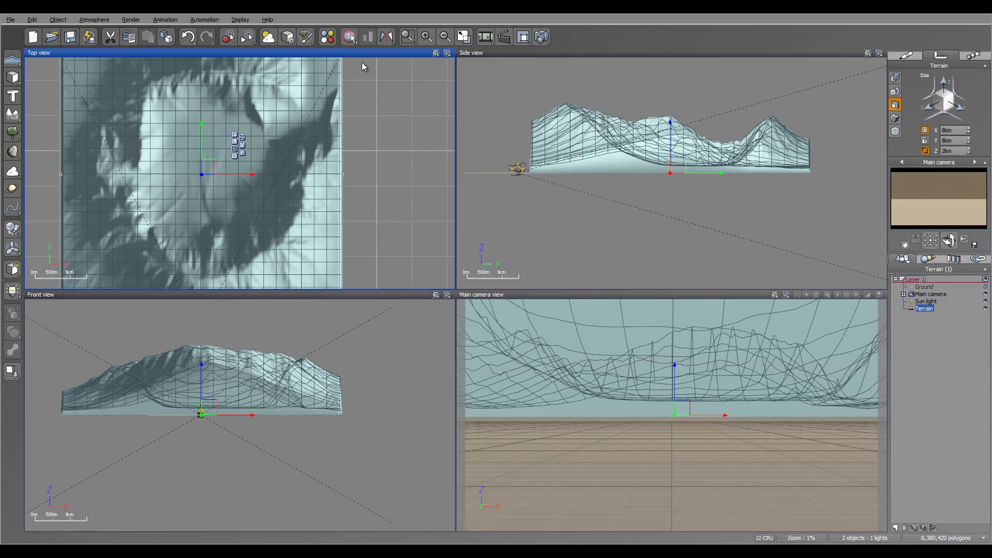
right_click(225, 204)
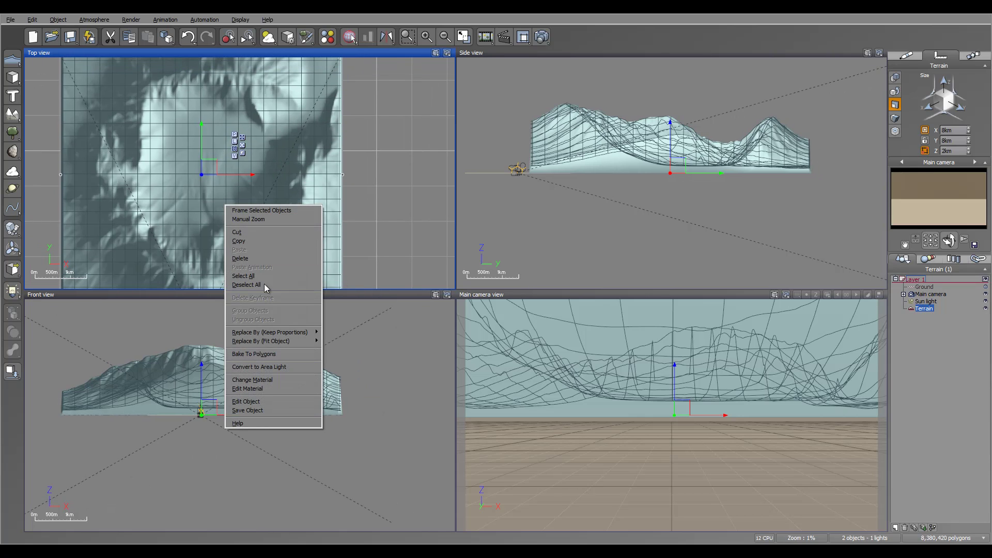
left_click(270, 402)
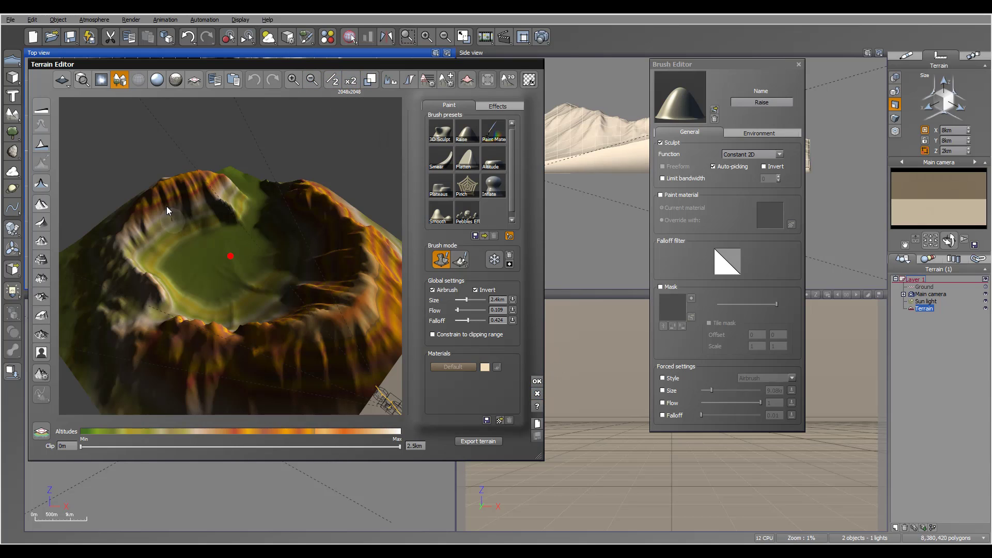
left_click(536, 381)
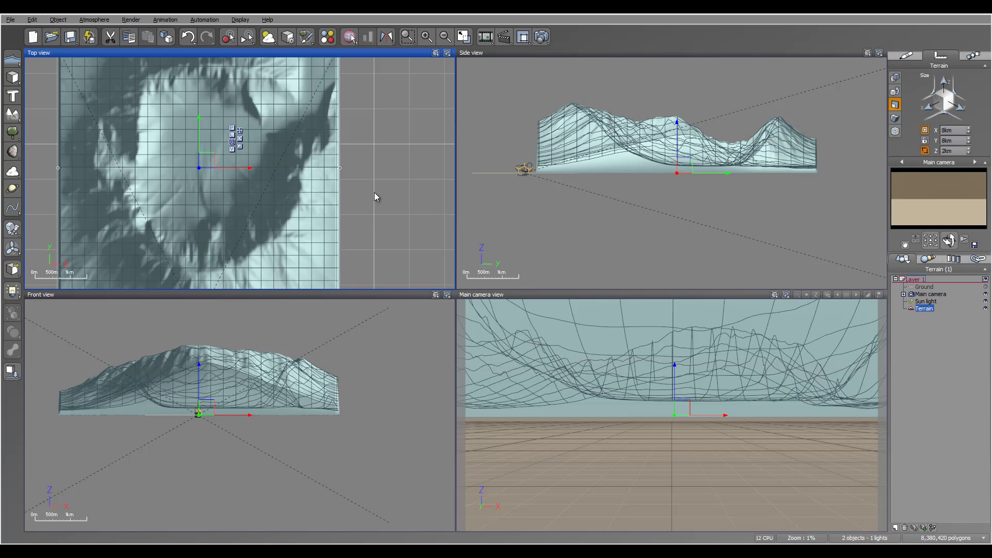
Step: Move the main camera beyond the terrain's far corner to about X 4.56 km, Y 7.2 km, Z 3.4 km, aimed down into the basin
right_click_drag(376, 196, 372, 133)
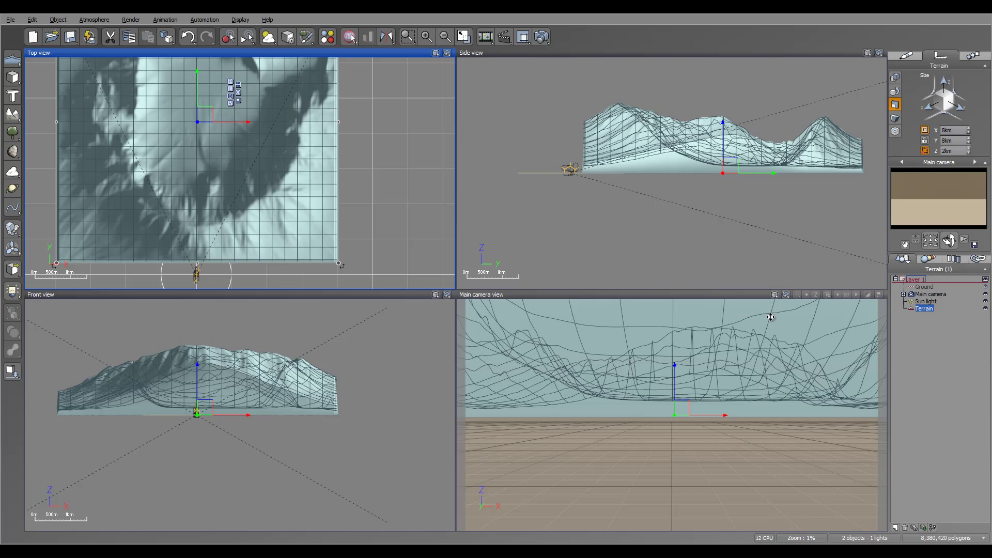
left_click(930, 294)
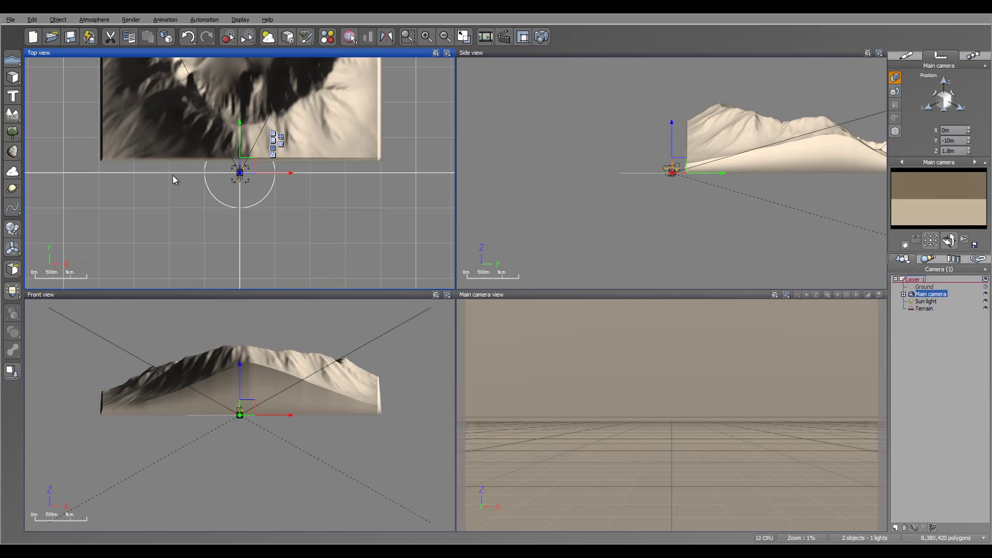
left_click_drag(217, 228, 331, 82)
left_click_drag(695, 220, 702, 152)
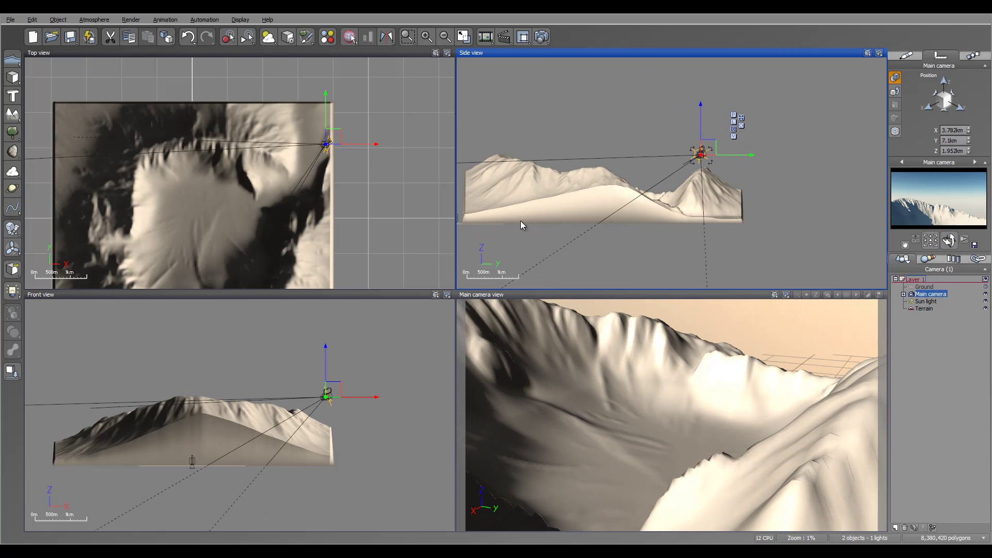
left_click_drag(326, 144, 353, 141)
left_click_drag(708, 147, 708, 90)
left_click_drag(947, 237, 949, 275)
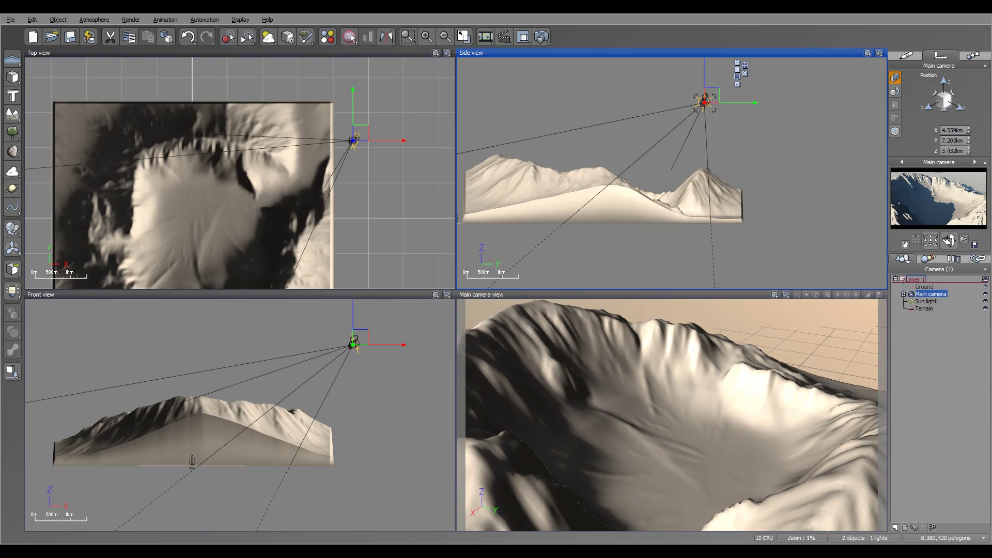
left_click(905, 55)
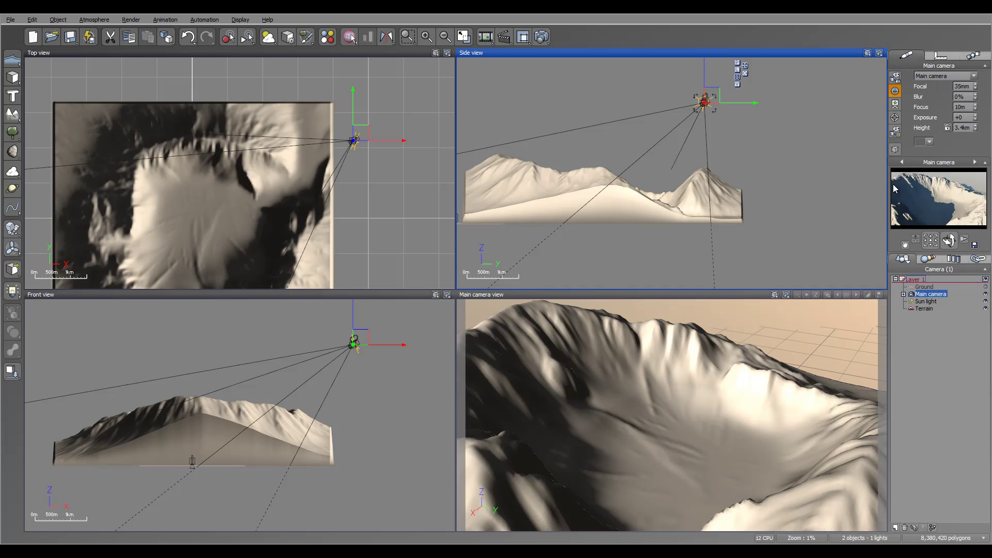
Step: Redirect the sun light in the top view so that it illuminates the terrain's basin from behind the camera
left_click(926, 302)
left_click_drag(245, 179, 250, 164)
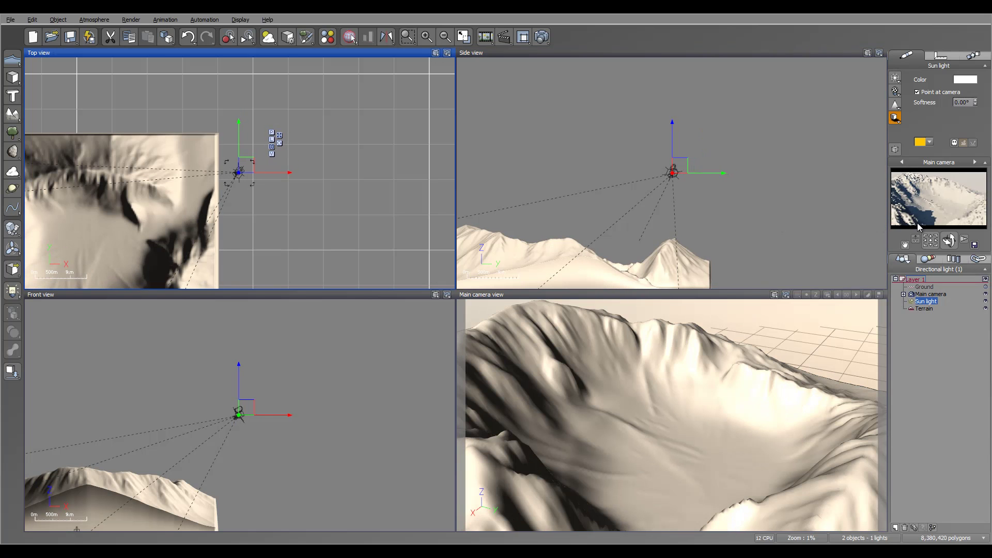
scroll(155, 155, "up", 4)
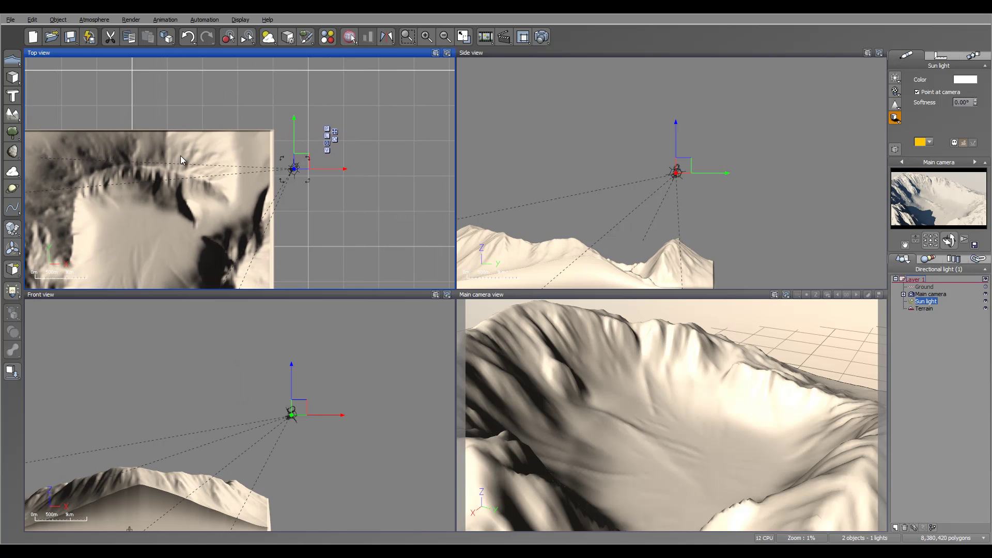
left_click_drag(326, 154, 325, 150)
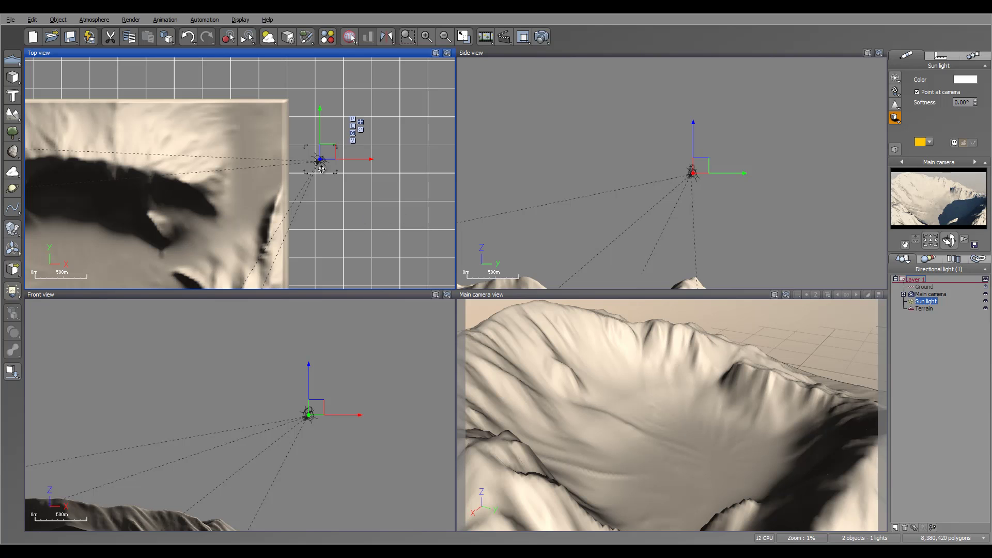
left_click_drag(326, 153, 328, 153)
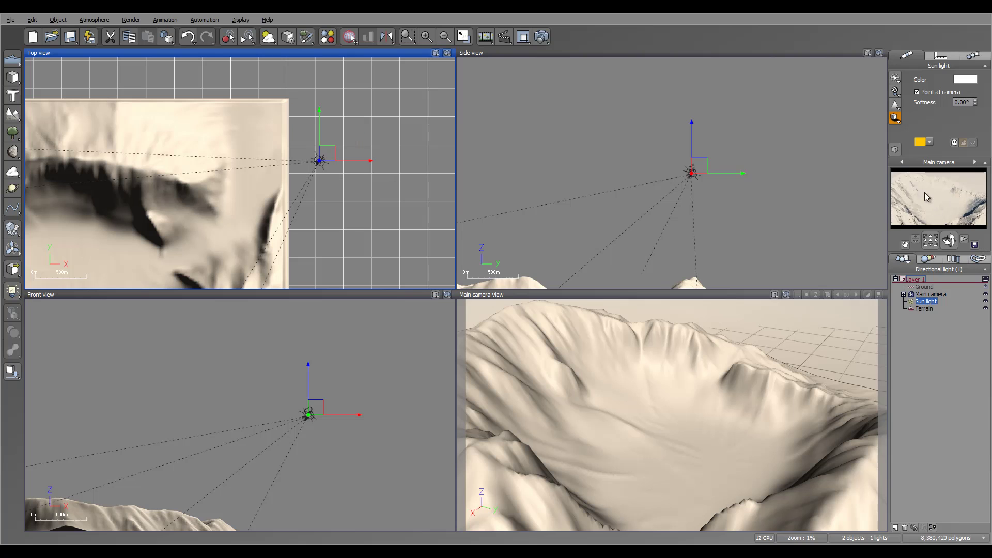
Step: Set the render destination to screen at 800x450, render the untextured terrain in Preview quality and close the result
left_click(541, 36)
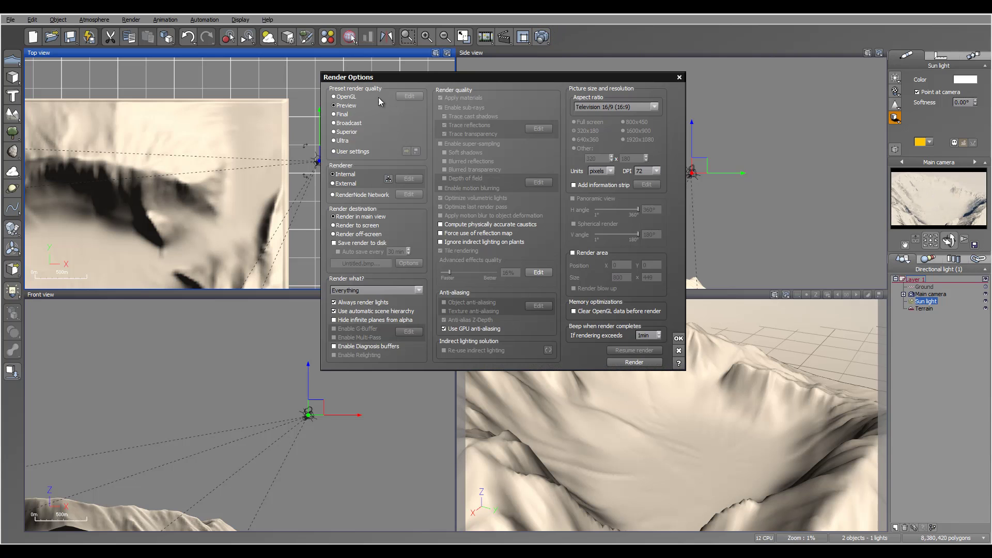
left_click(352, 226)
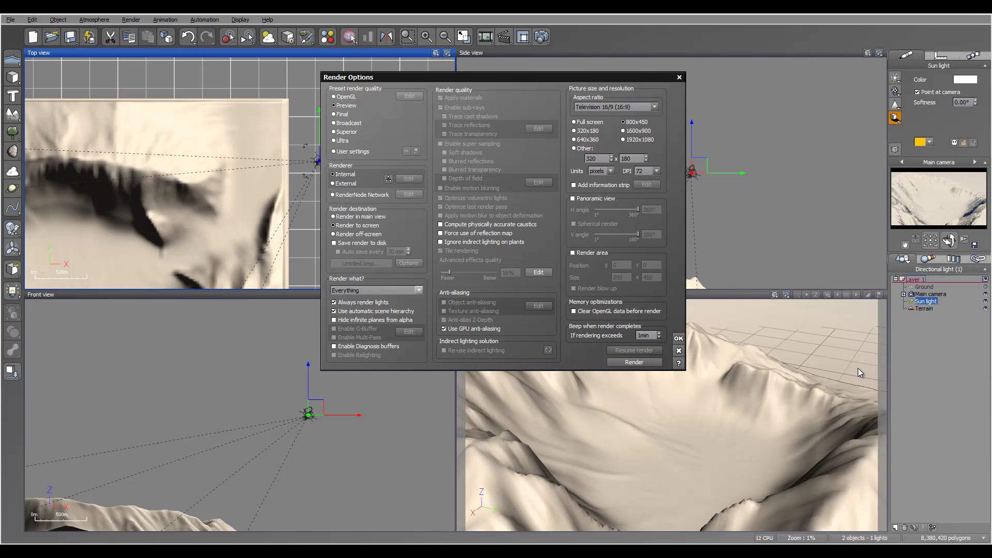
left_click(679, 339)
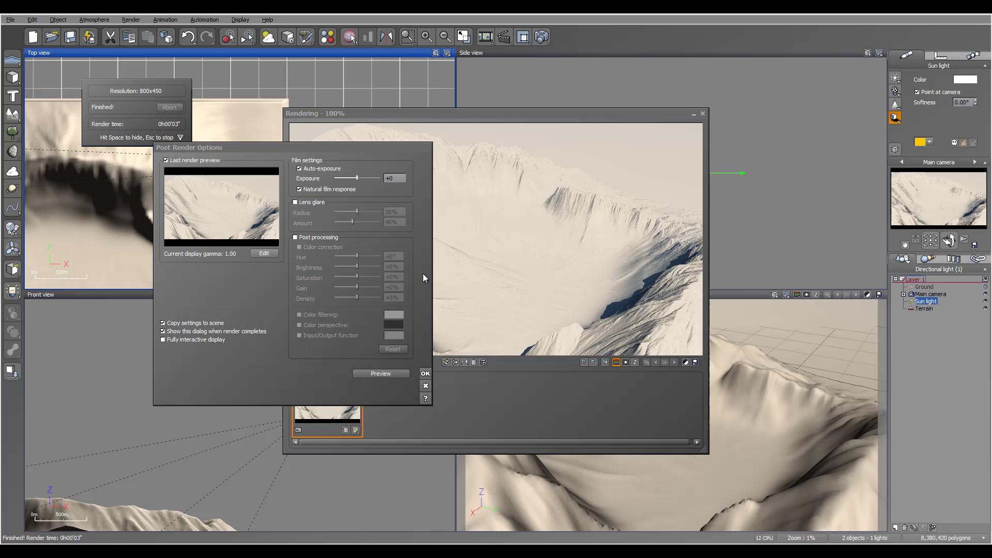
left_click(425, 373)
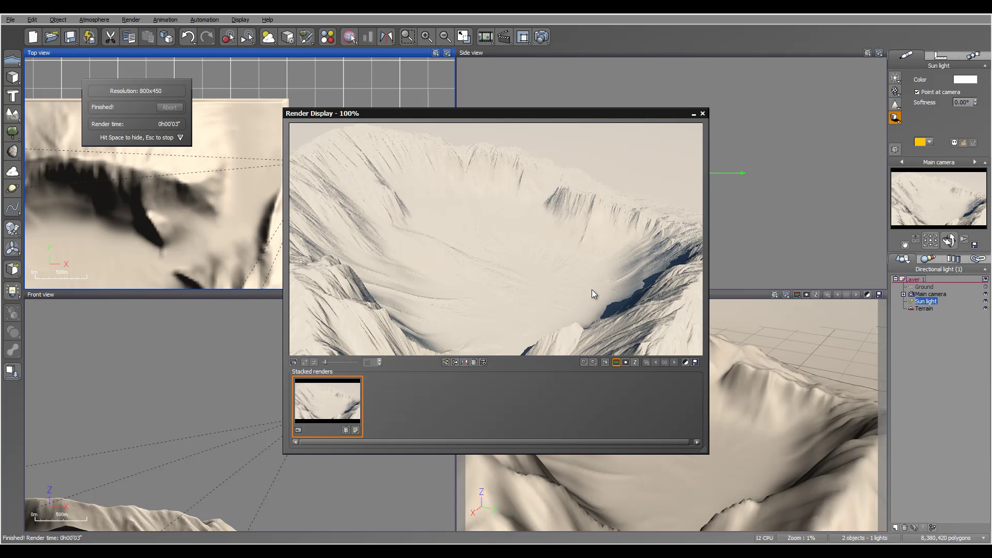
left_click(702, 113)
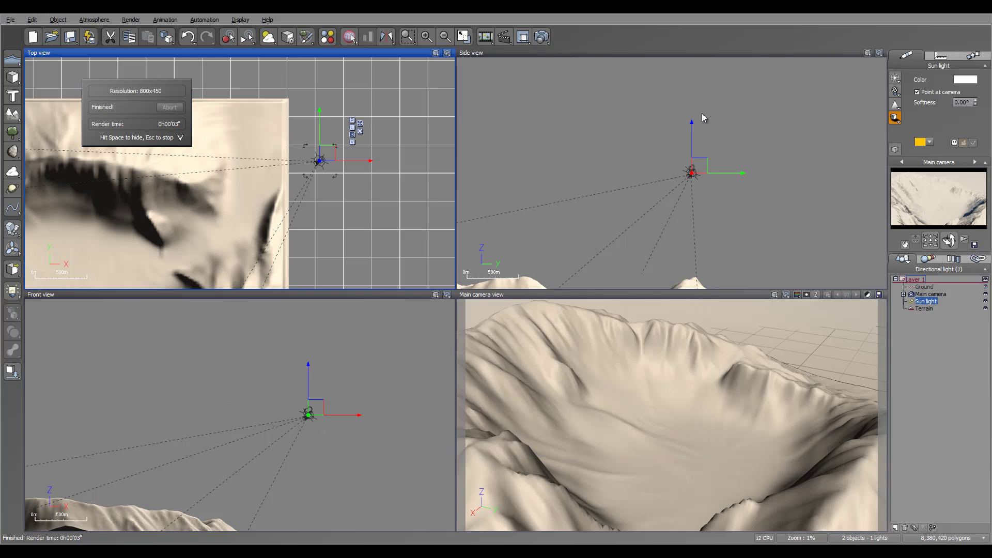
Step: Assign the dark rock material named Default from the Landscapes collection to the terrain
right_click_drag(263, 157, 370, 105)
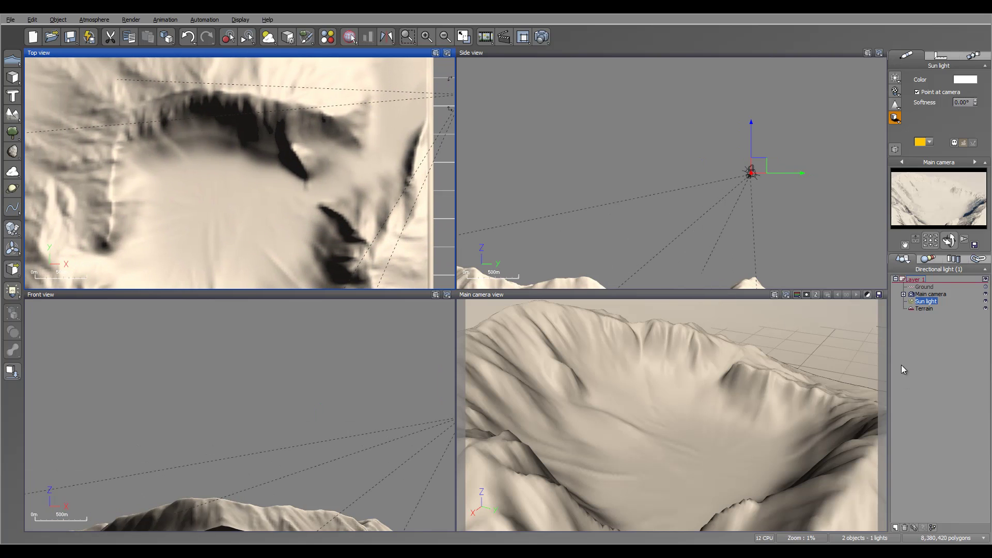
left_click(926, 309)
scroll(270, 214, "down", 5)
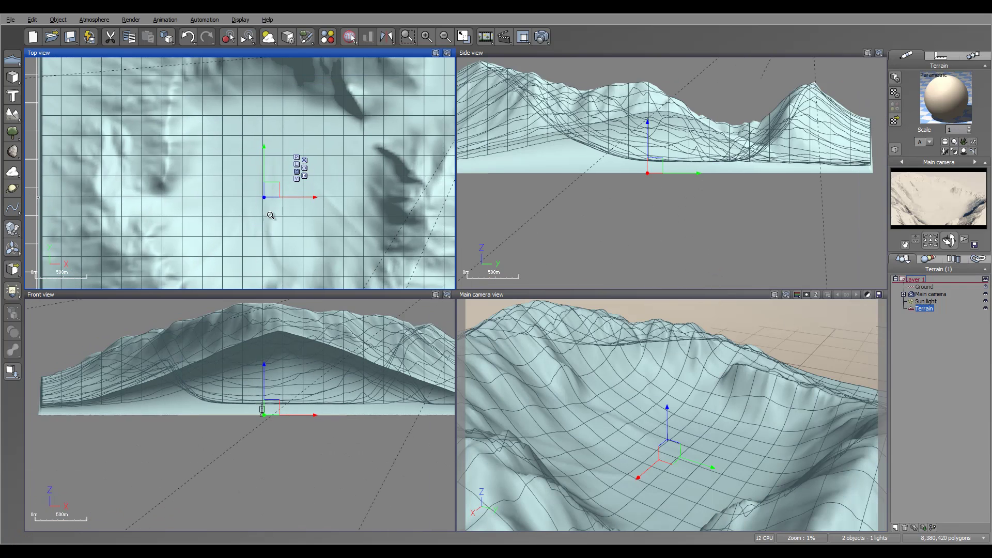
scroll(271, 215, "up", 3)
scroll(248, 155, "down", 2)
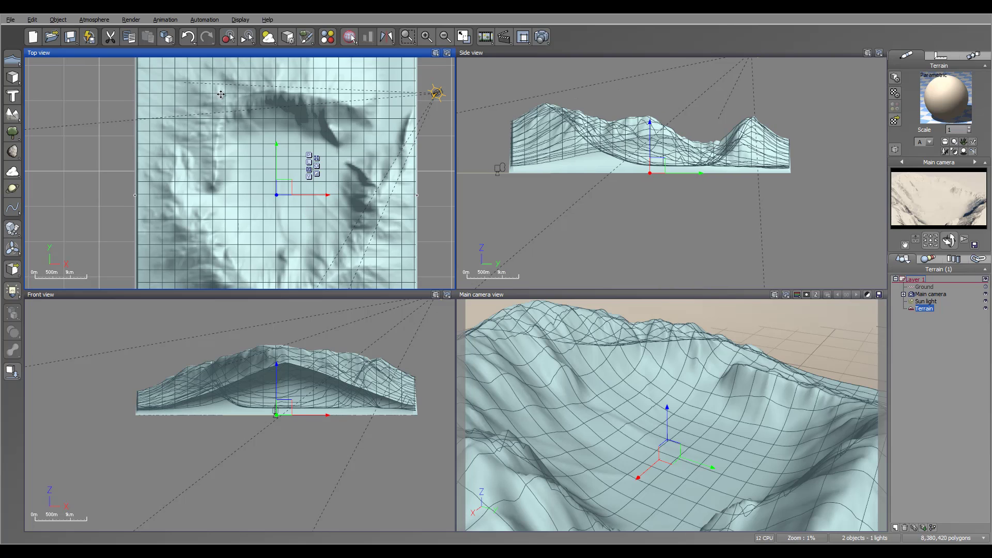
left_click(894, 122)
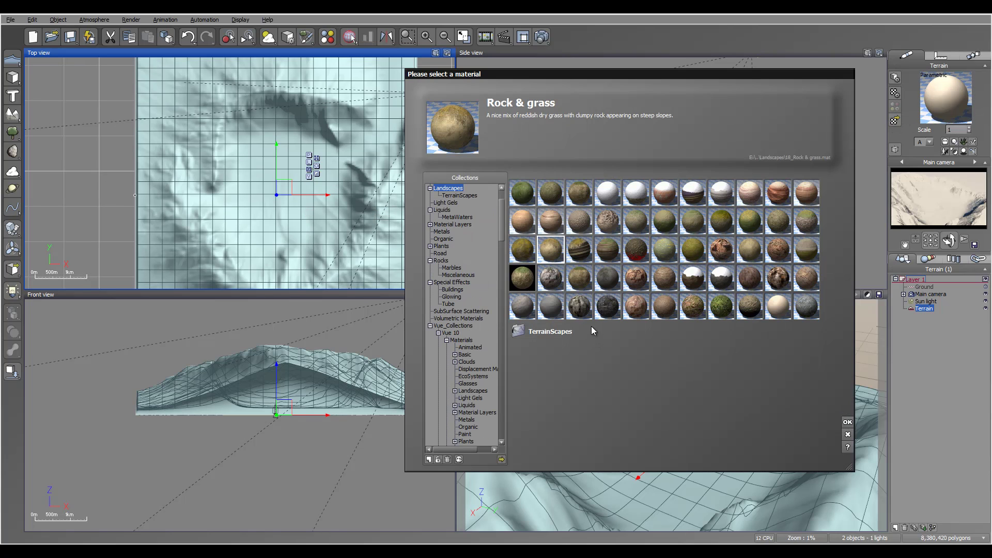
left_click(607, 278)
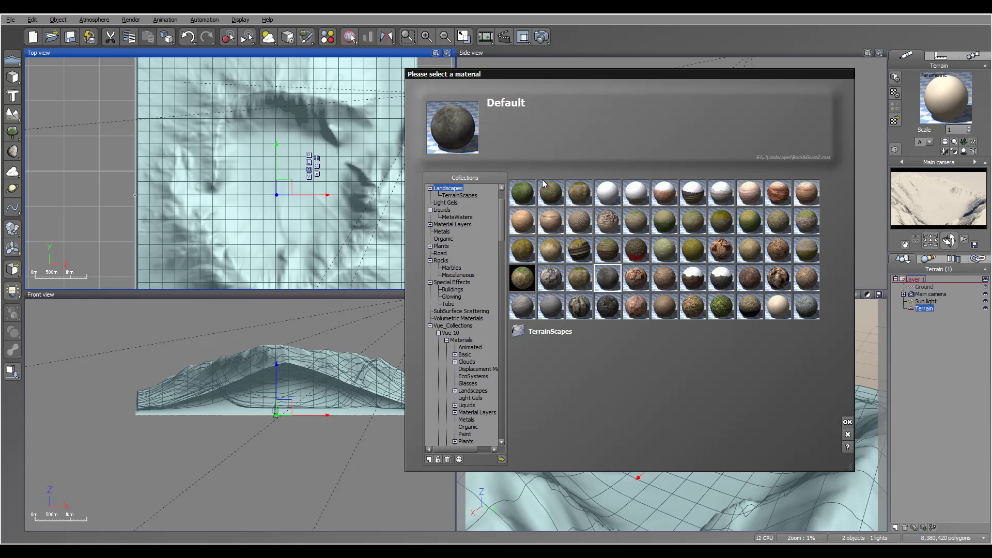
left_click(848, 422)
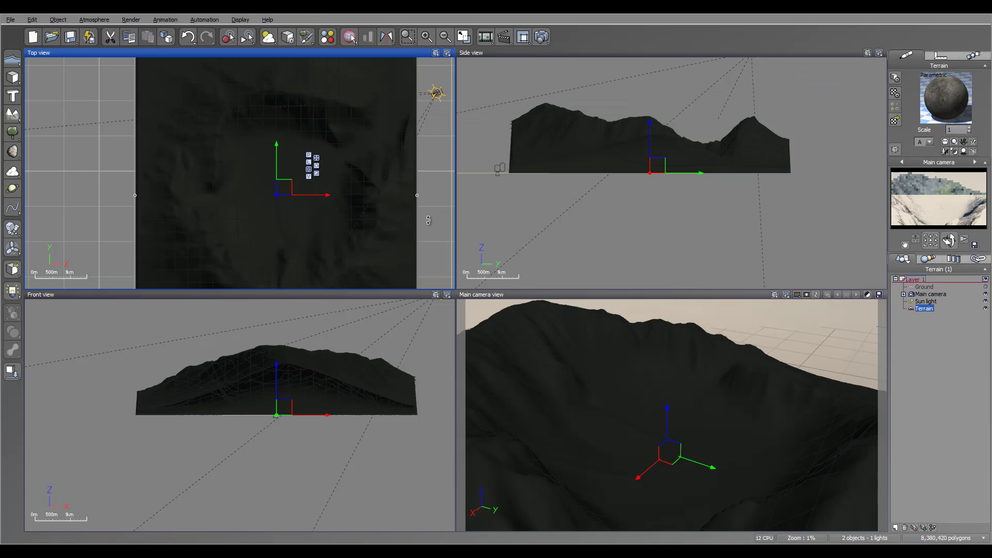
Step: Swap the terrain material's Grass and Rock components and convert the mix to a simple Rock material
double_click(948, 103)
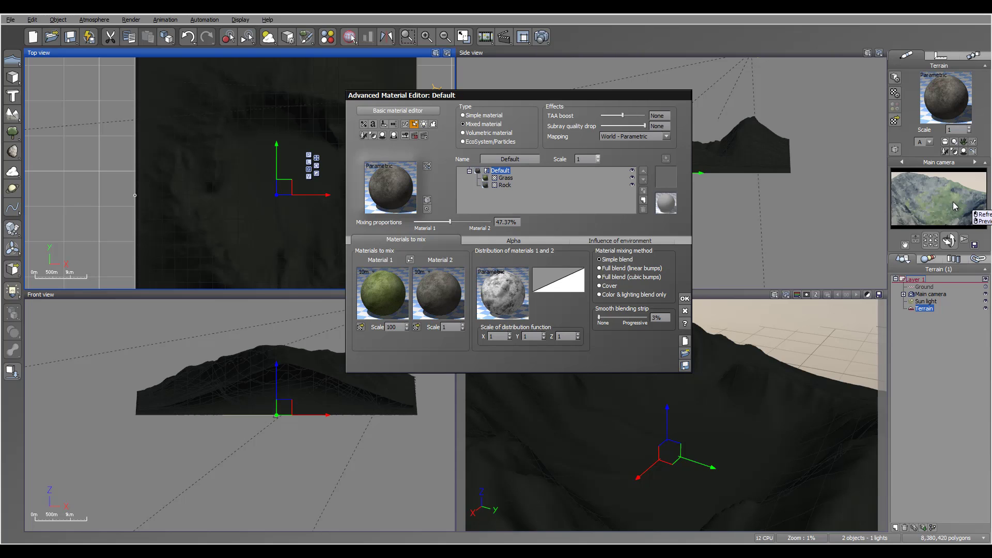
left_click(410, 259)
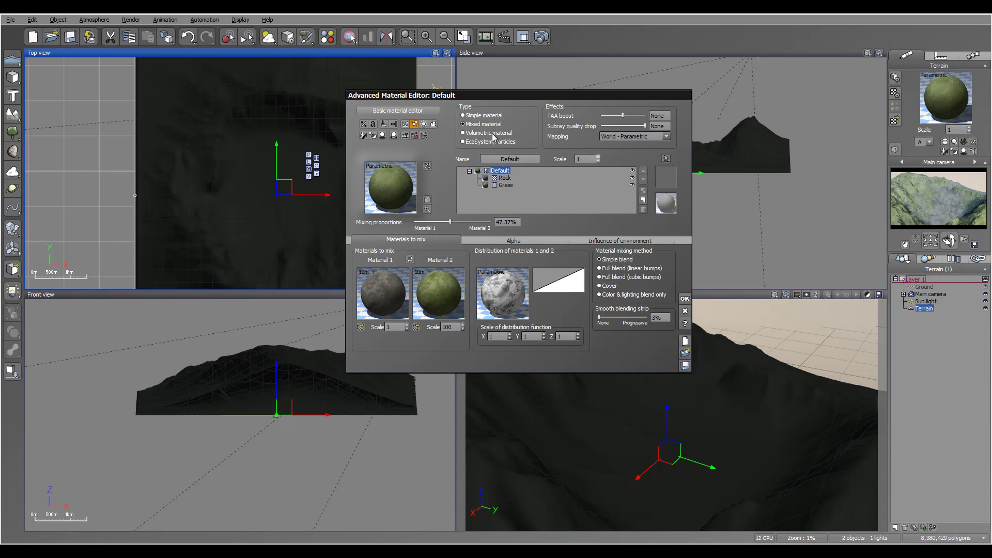
left_click(490, 116)
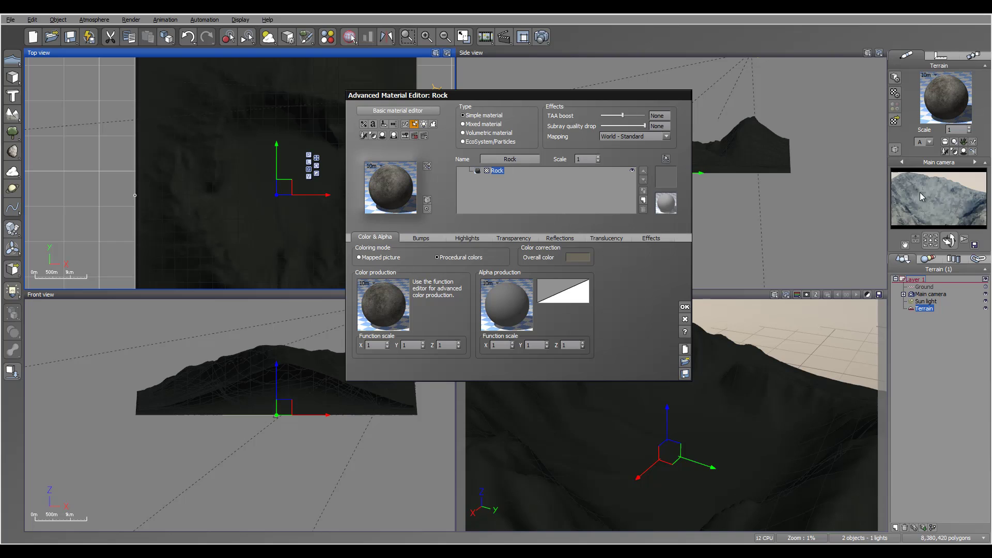
Step: Darken the overall color correction of the Rock material slightly
left_click(578, 257)
left_click(587, 259)
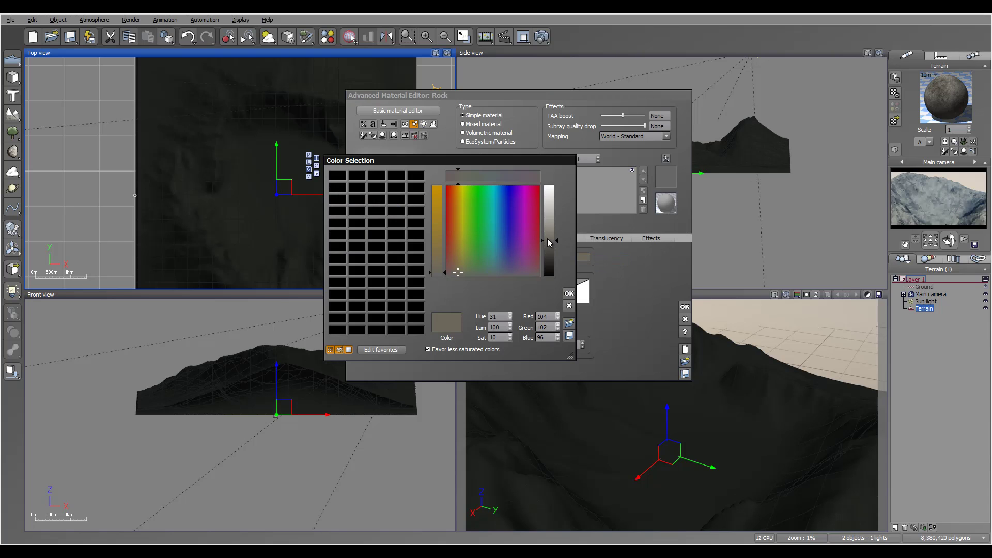
left_click_drag(548, 243, 551, 248)
left_click(569, 293)
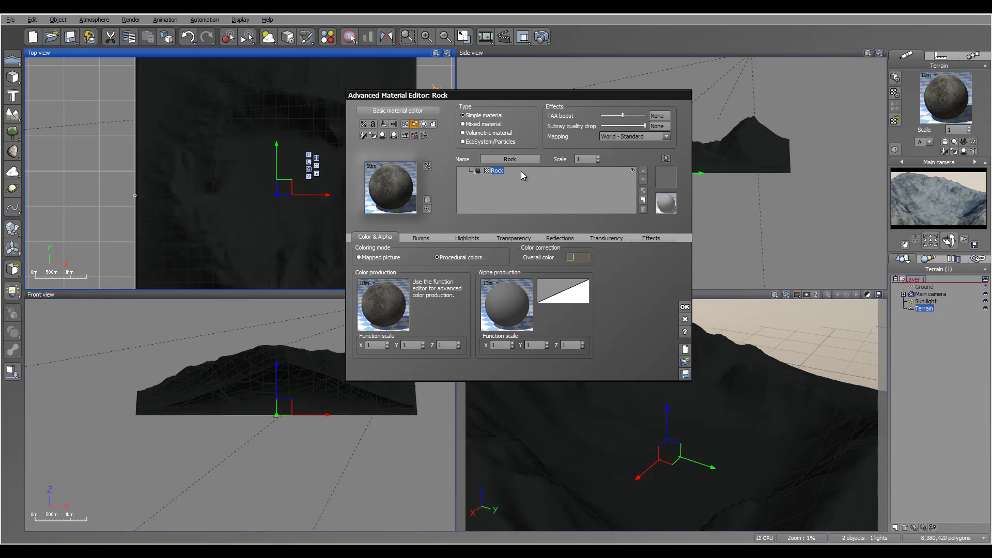
Step: Try a scale of 0.1 for the Rock material and check it in a test render
left_click(597, 159)
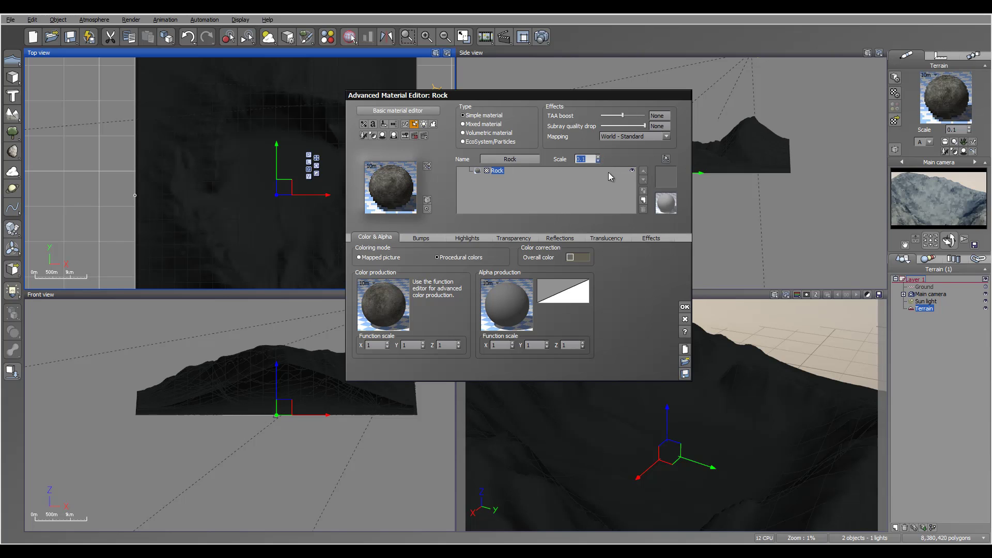
left_click(545, 39)
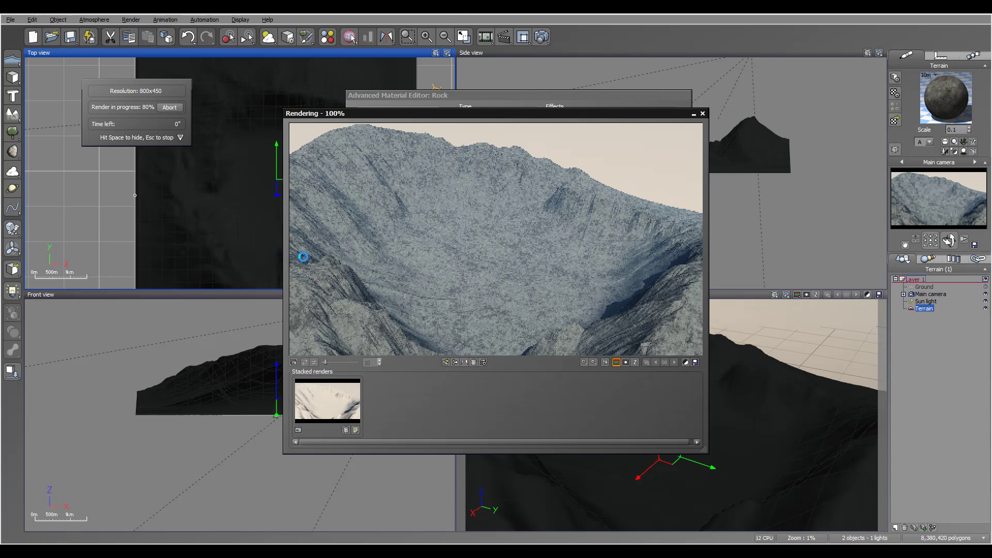
left_click(425, 373)
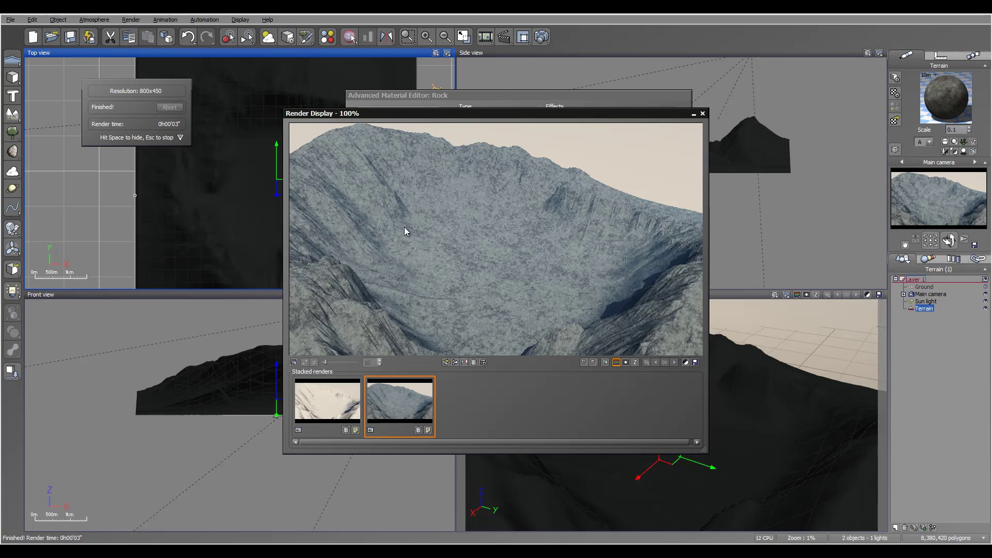
left_click(702, 113)
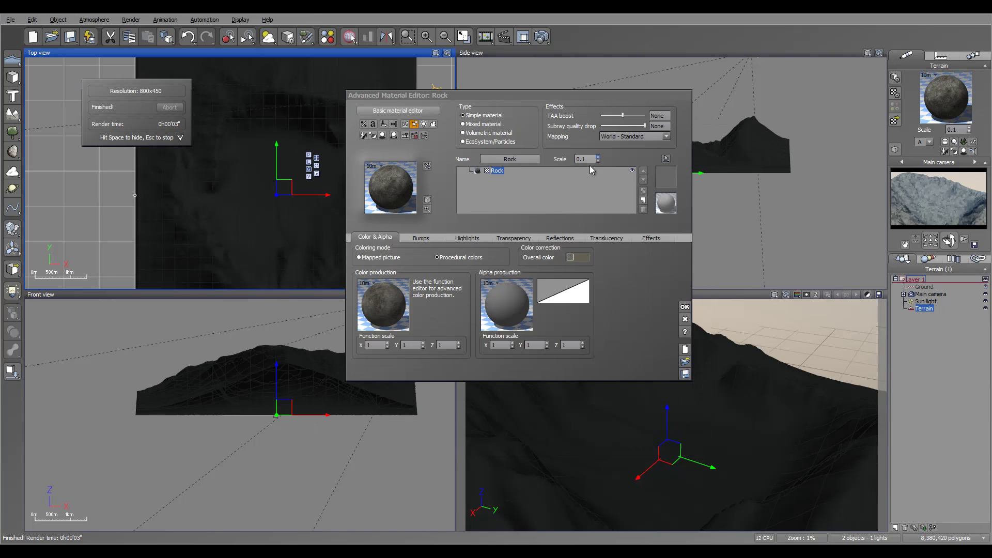
Step: Set the Rock material's scale to 1, render the scene to the screen and close the render
double_click(587, 159)
type("1")
key("Return")
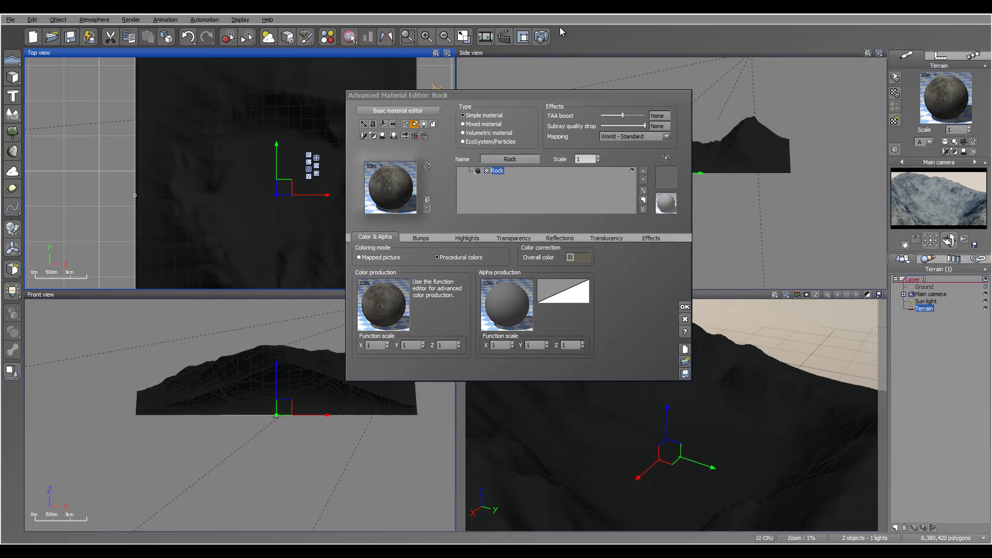
key("ctrl+F9")
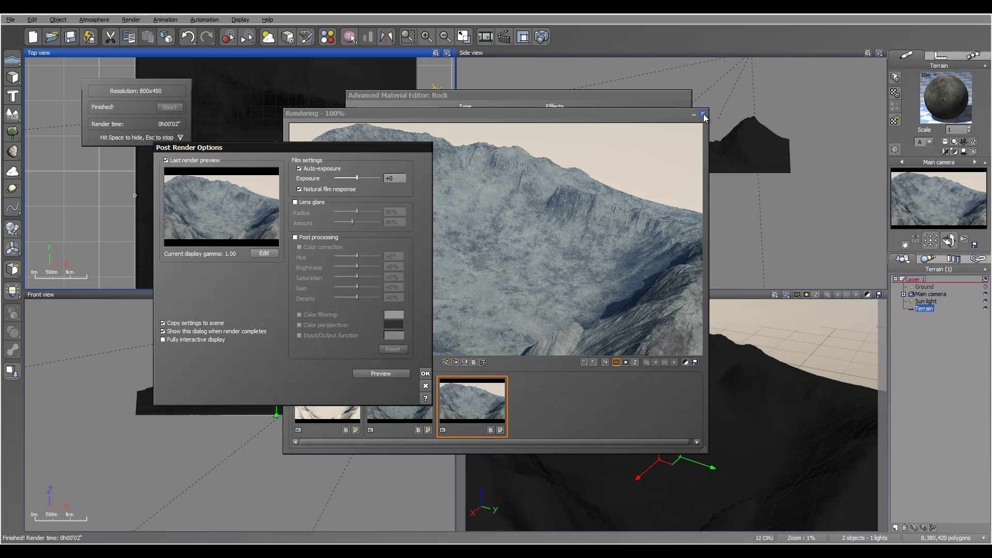
left_click(425, 373)
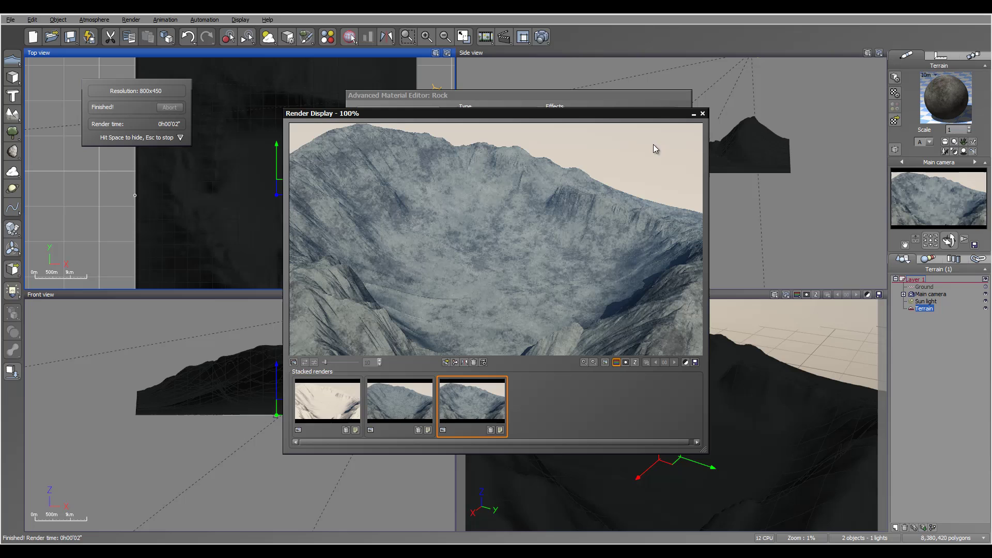
left_click(702, 114)
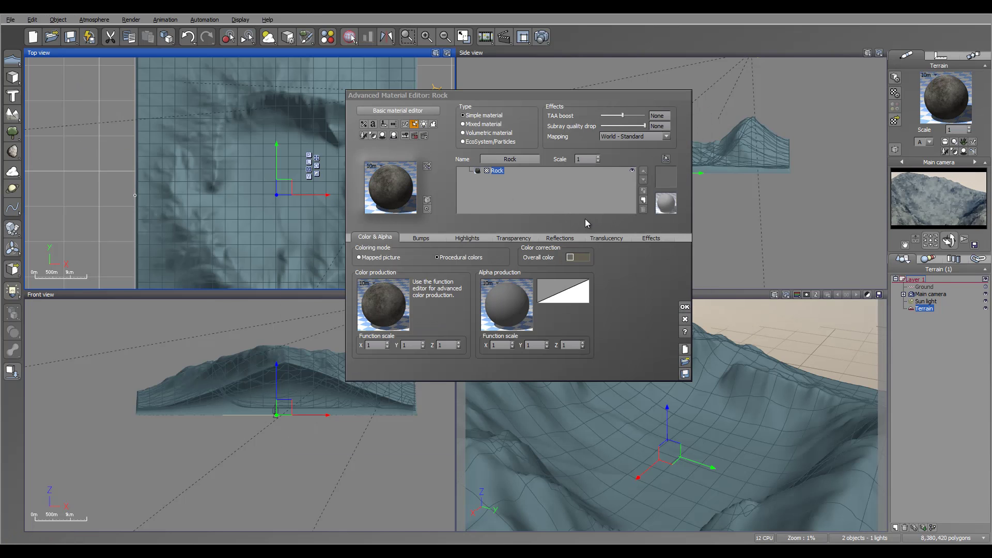
Step: Add a Soft Dunes layer on top of the Rock material and reduce it to its simple Sand component
left_click(643, 200)
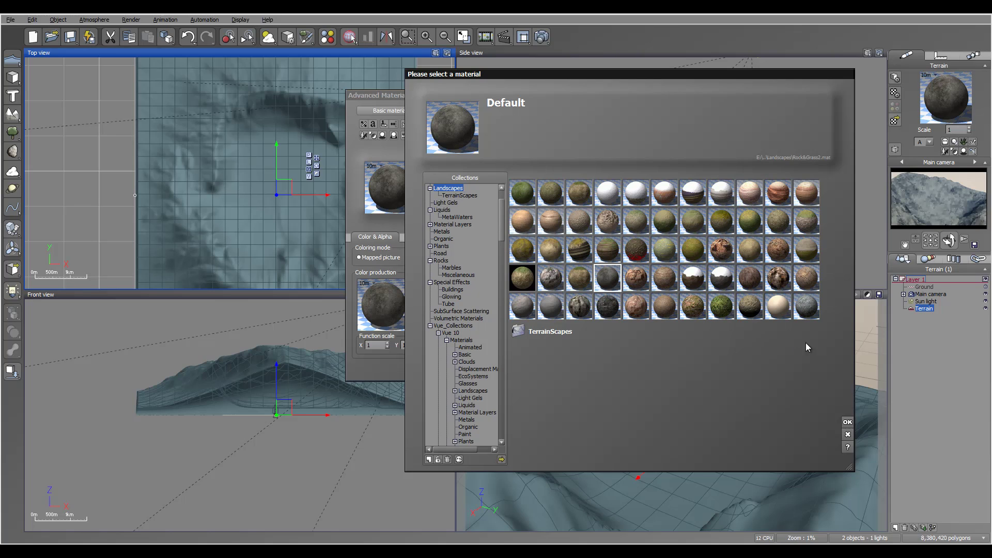
left_click(777, 312)
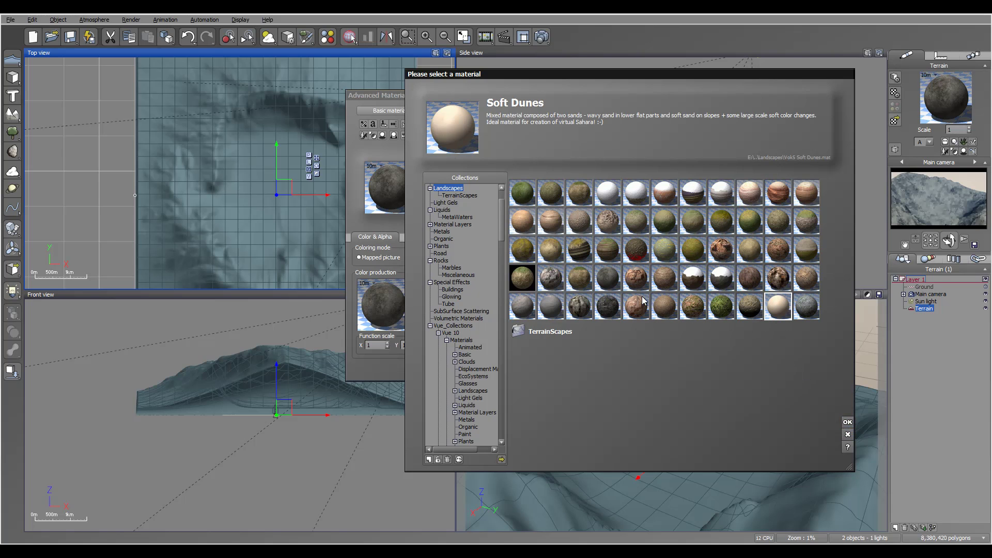
left_click(847, 422)
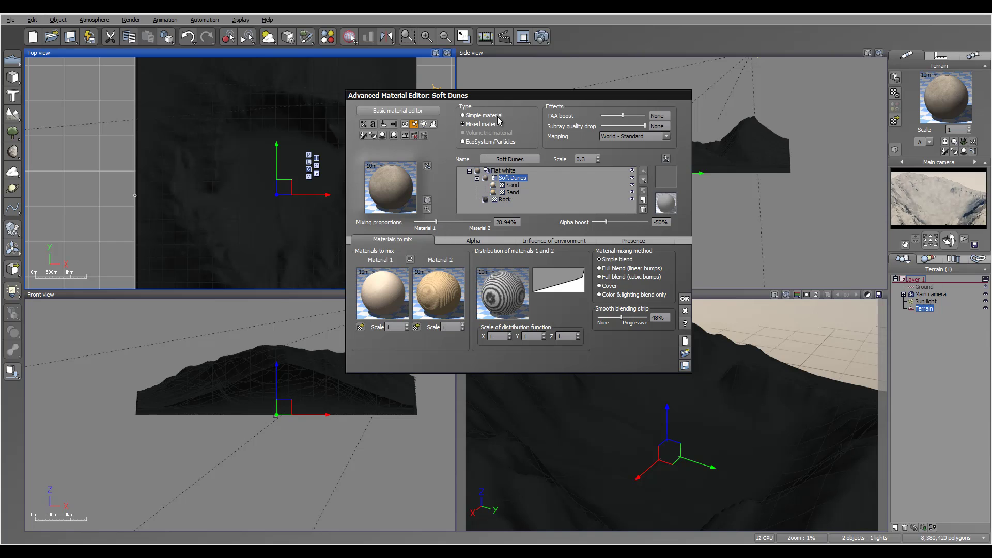
left_click(512, 185)
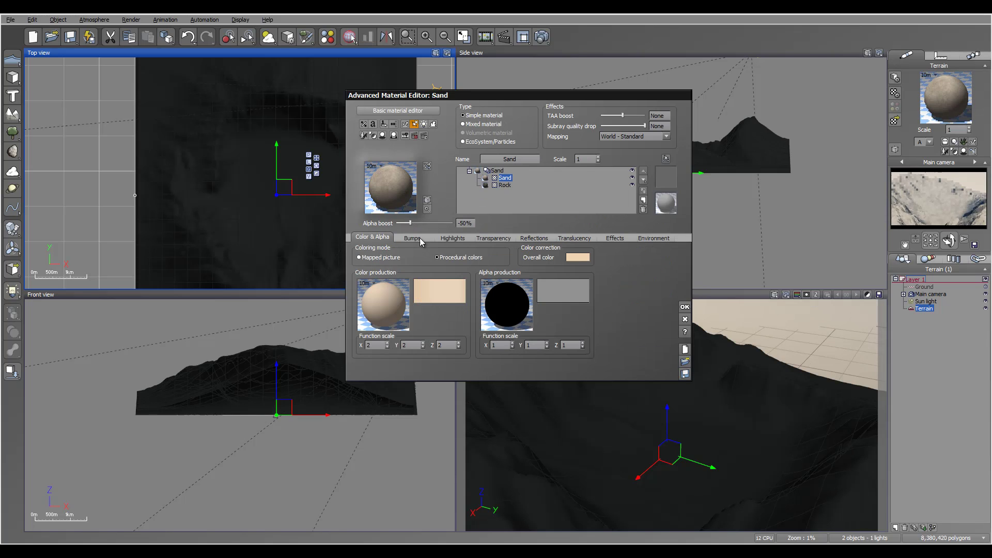
Step: Set the Sand layer's alpha boost to 0% and its mapping to Object - Parametric
left_click(471, 224)
type("0")
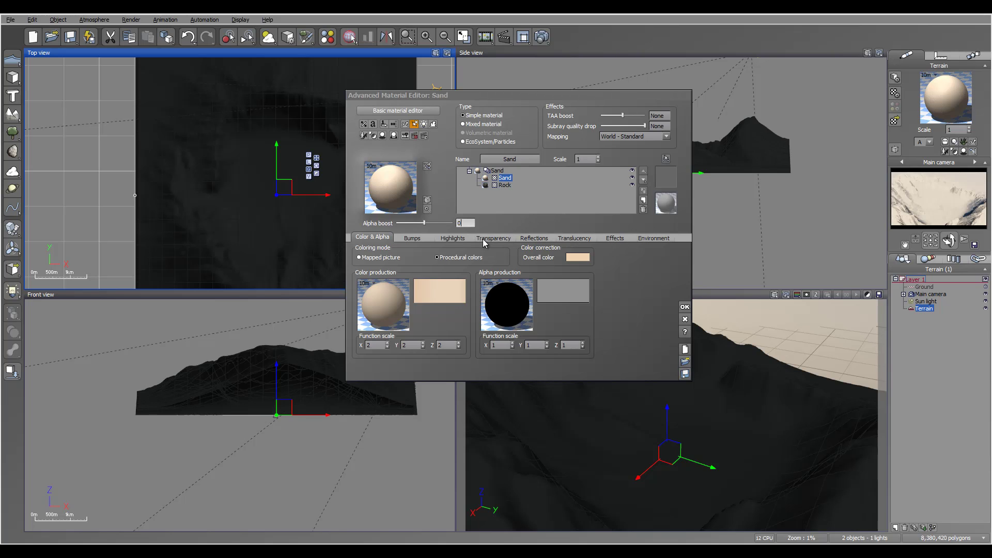
left_click(665, 138)
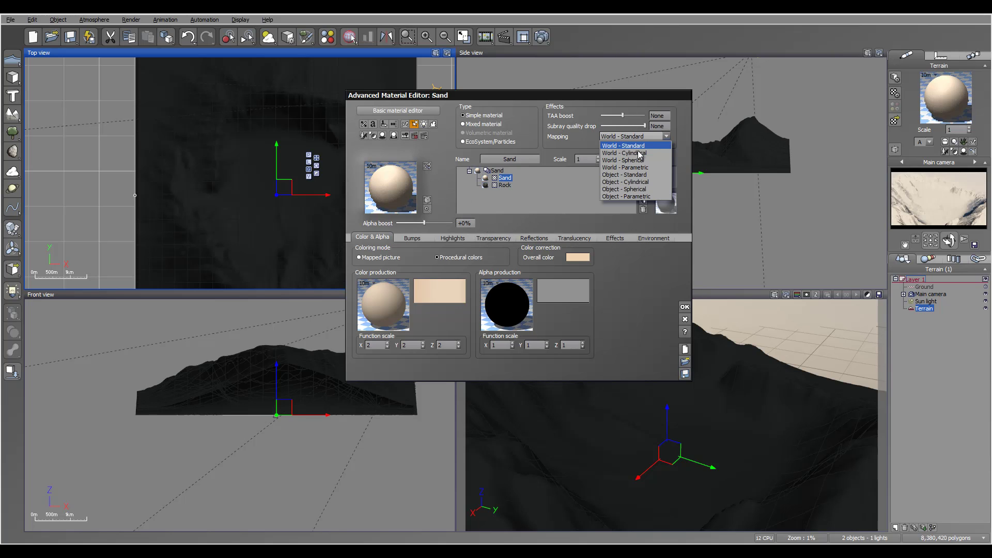
left_click(655, 197)
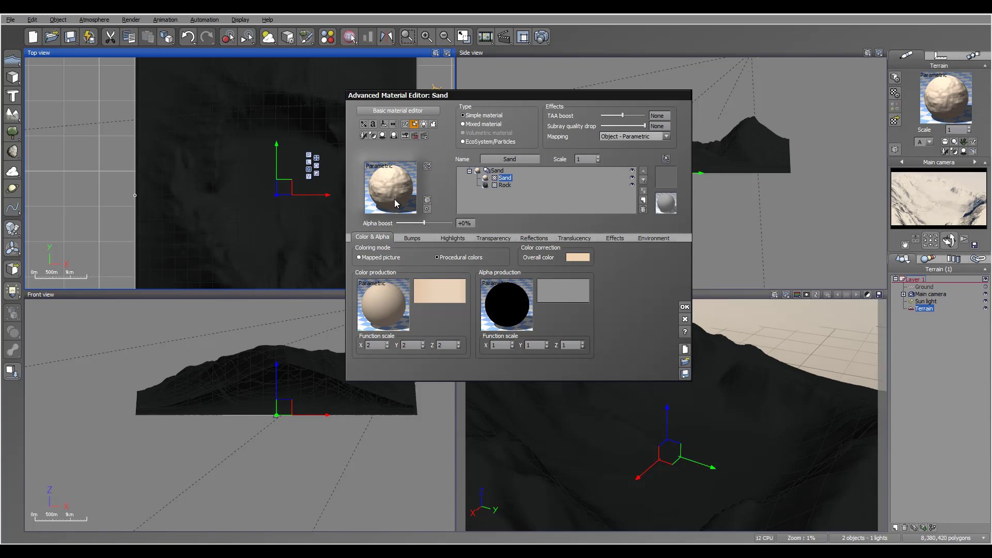
Step: Set the Sand layer's color function scale to 1 on X, Y and Z
double_click(382, 346)
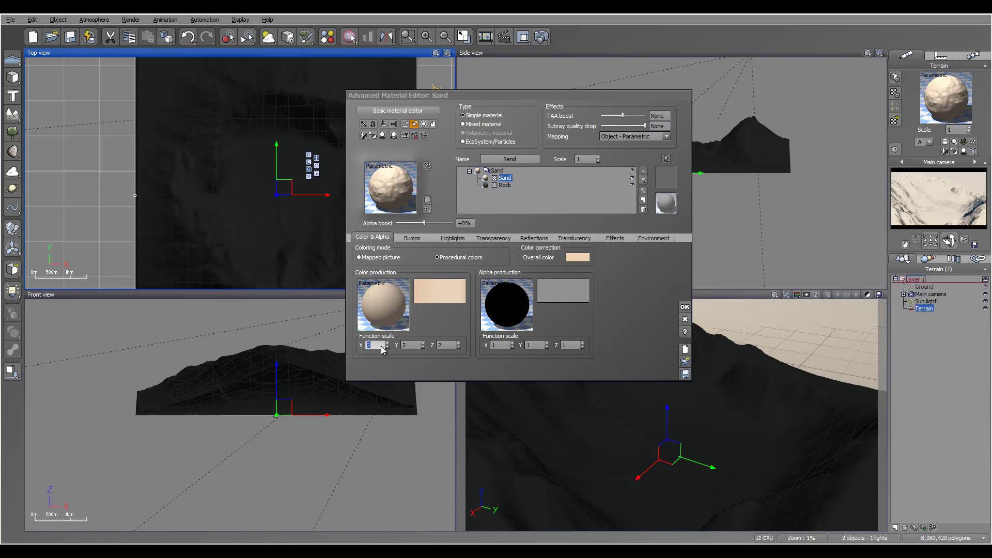
type("1")
key("Tab")
type("1")
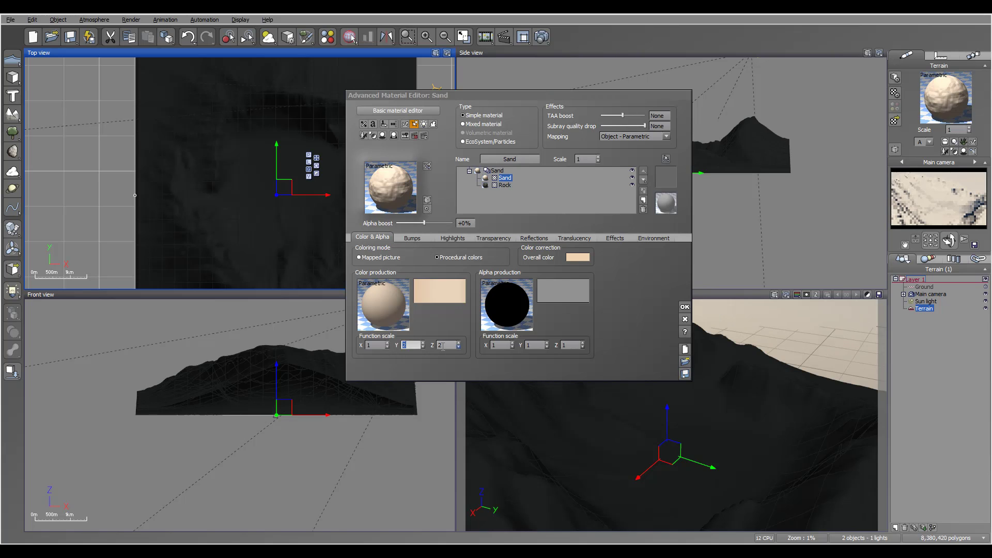
key("Tab")
type("1")
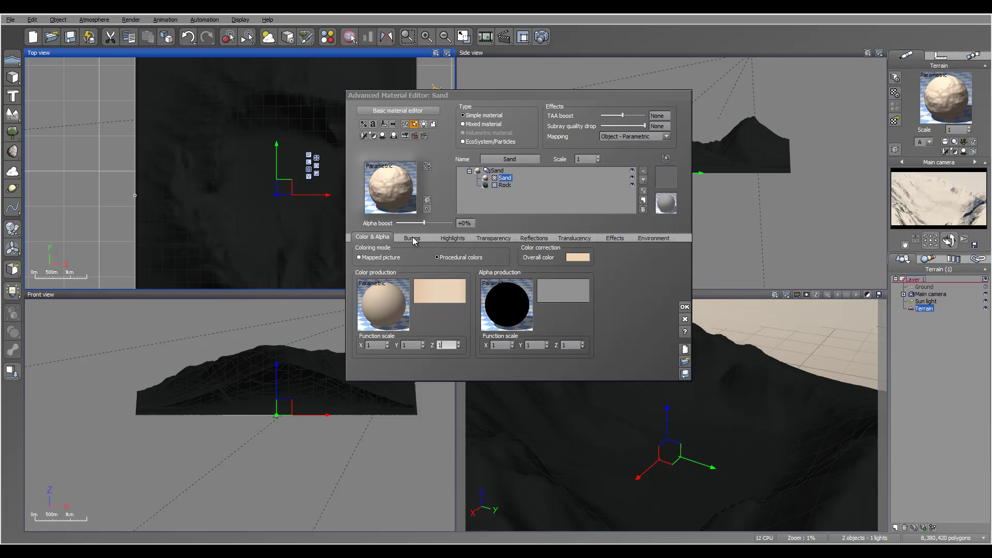
Step: Set the Sand layer's bump depth to 0 and add 100% to the underlying layer bumps, checking against the Rock layer's bumps
left_click(413, 239)
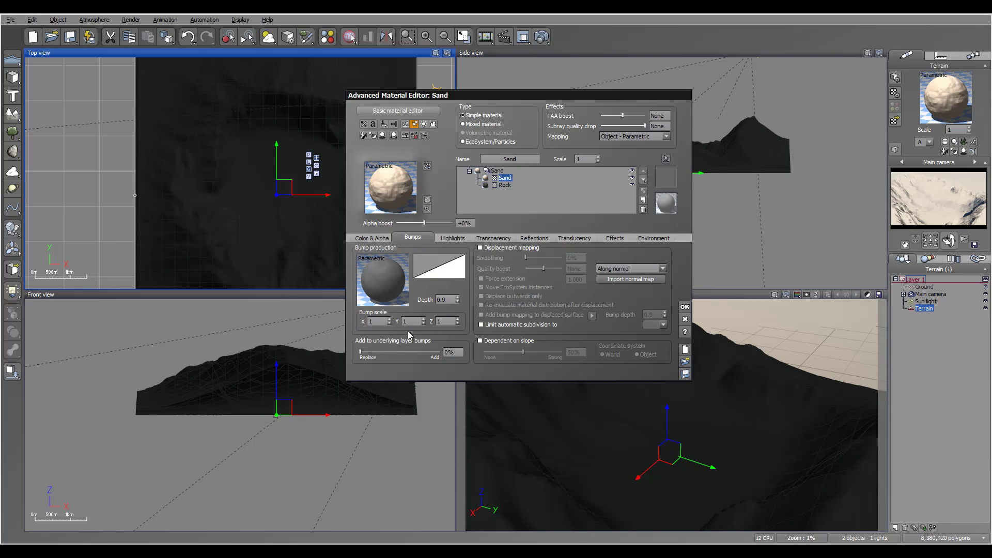
left_click(457, 301)
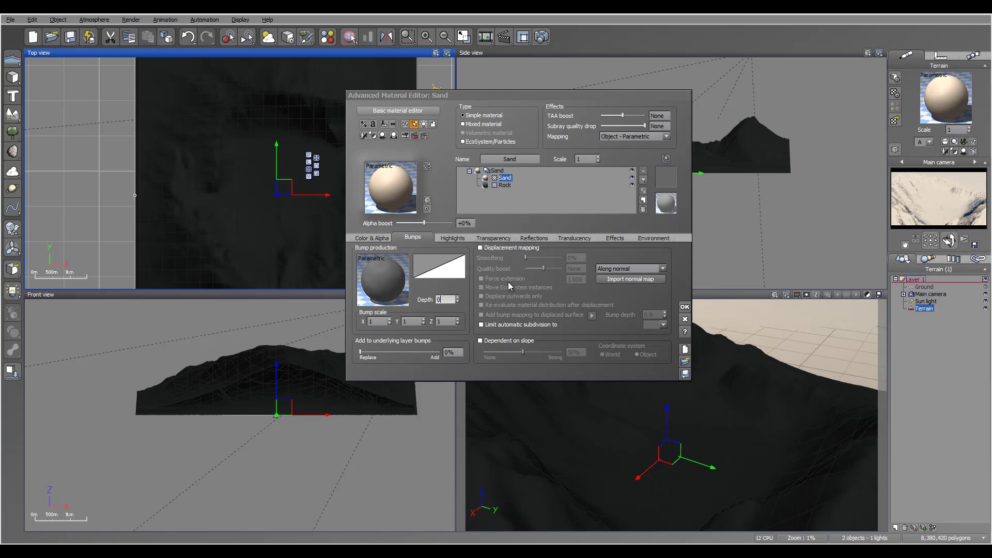
left_click_drag(360, 352, 443, 353)
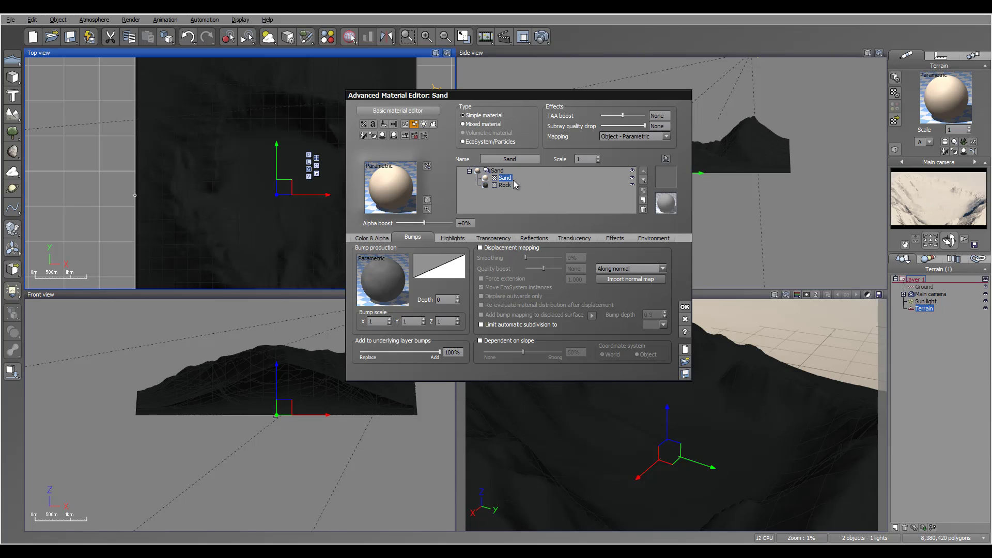
left_click(503, 185)
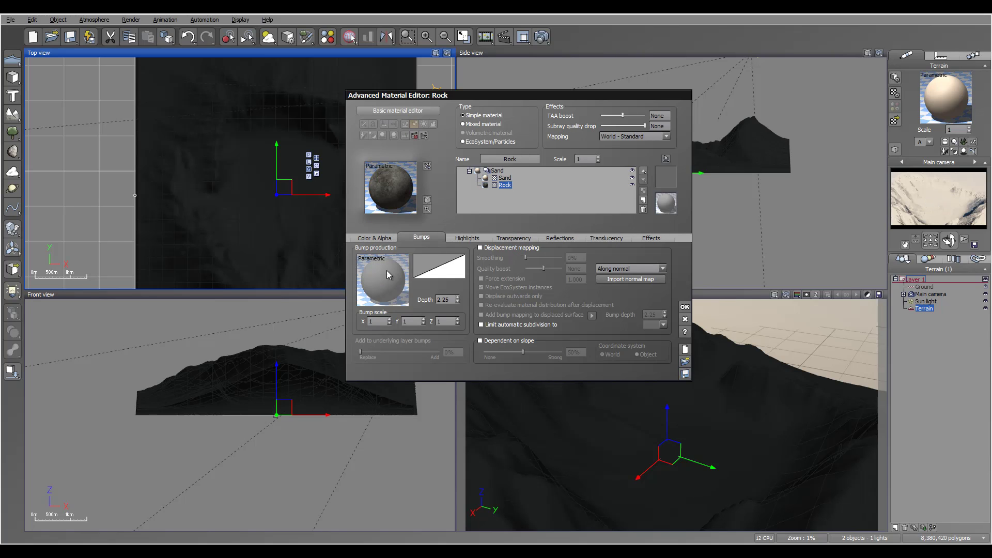
left_click(505, 178)
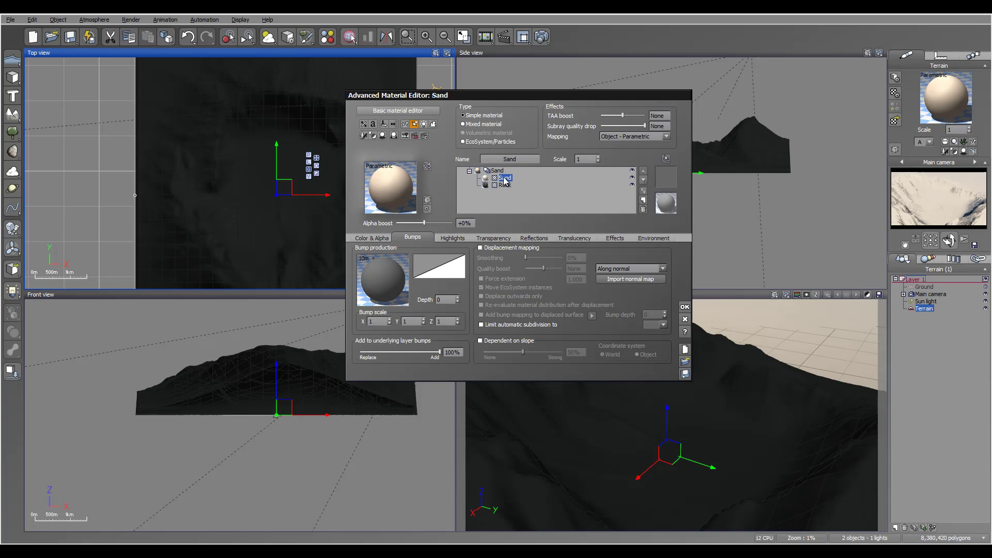
Step: Set the Sand layer's color function scale to 0.1 on X, Y and Z
left_click(378, 239)
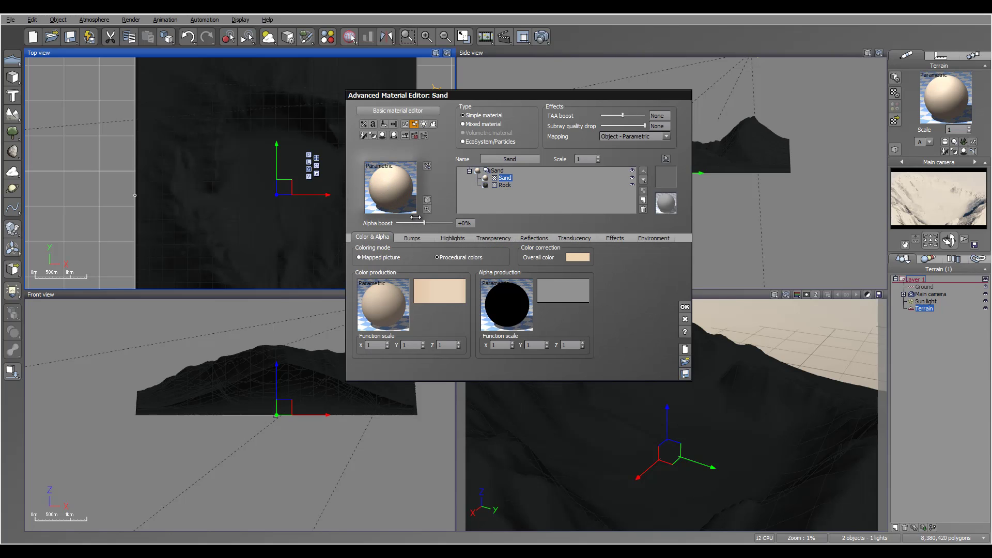
left_click(372, 345)
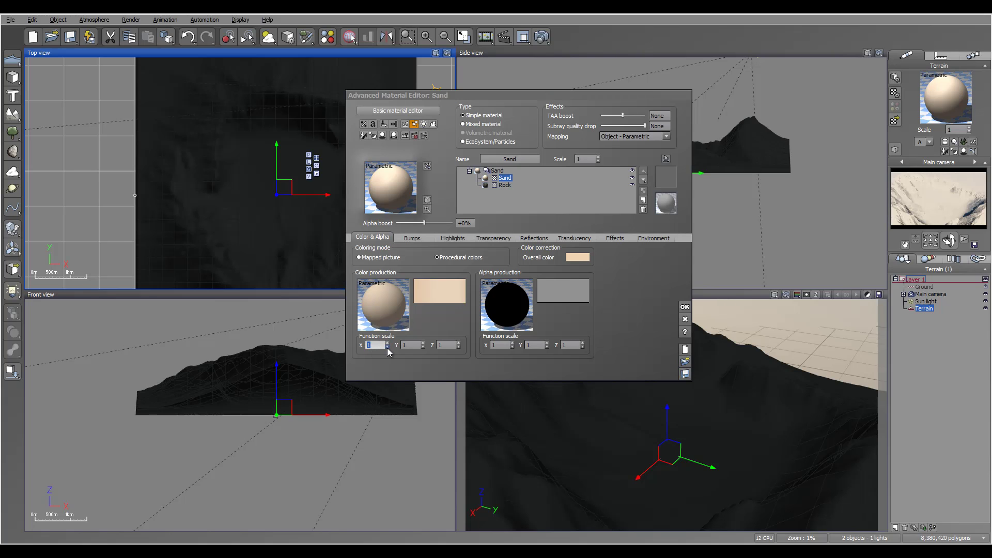
type("0.1")
left_click(420, 346)
type("0.1")
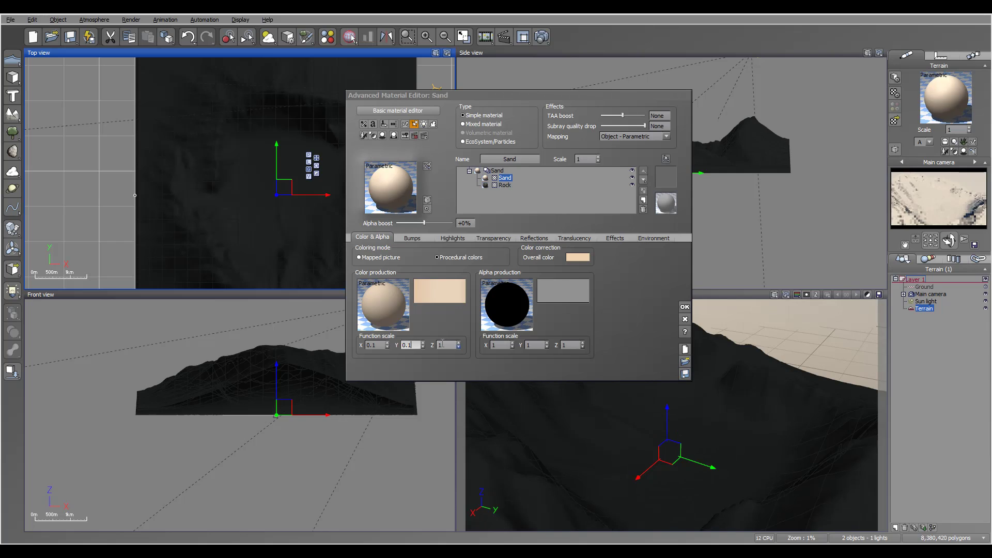
left_click(450, 345)
type("0.1")
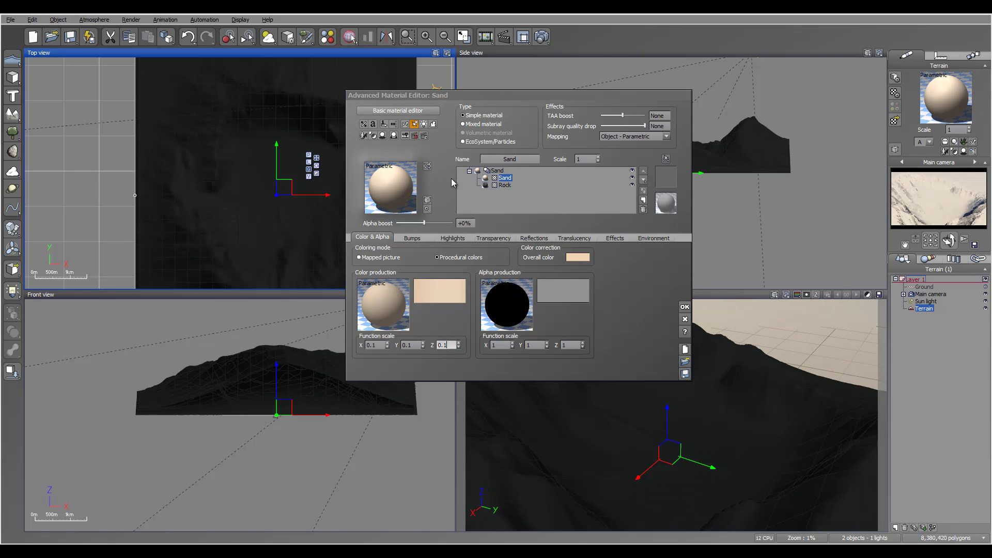
key("Return")
Step: Delete the constant -1 node driving the Sand layer's global transparency, and set that transparency to 100% with variable transparency enabled
left_click(494, 238)
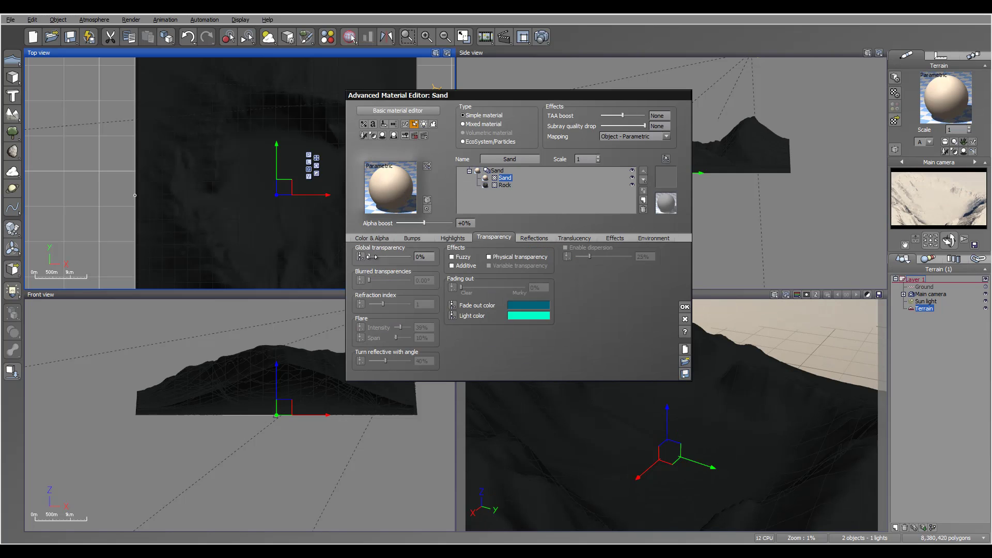
double_click(367, 260)
left_click(628, 309)
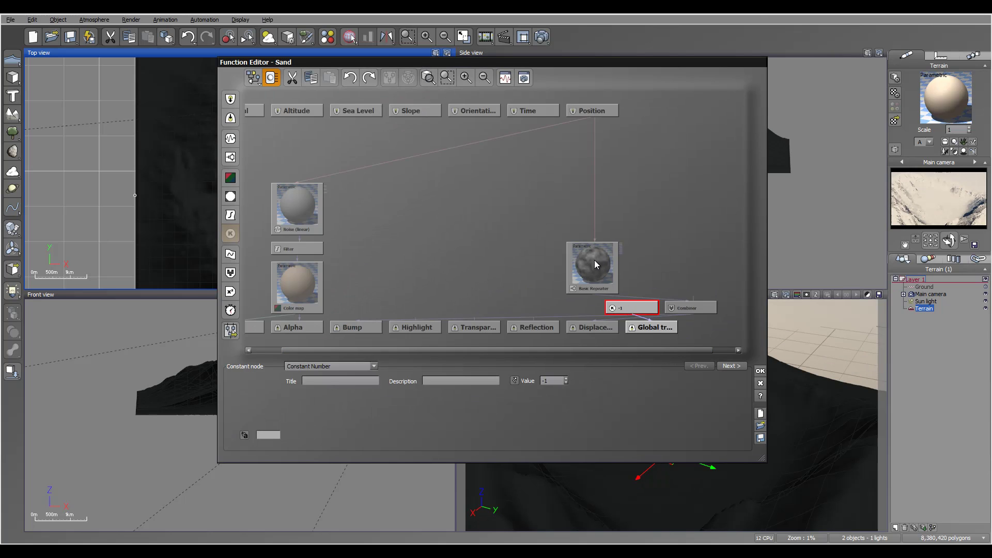
left_click_drag(594, 260, 456, 239)
left_click_drag(628, 309, 628, 229)
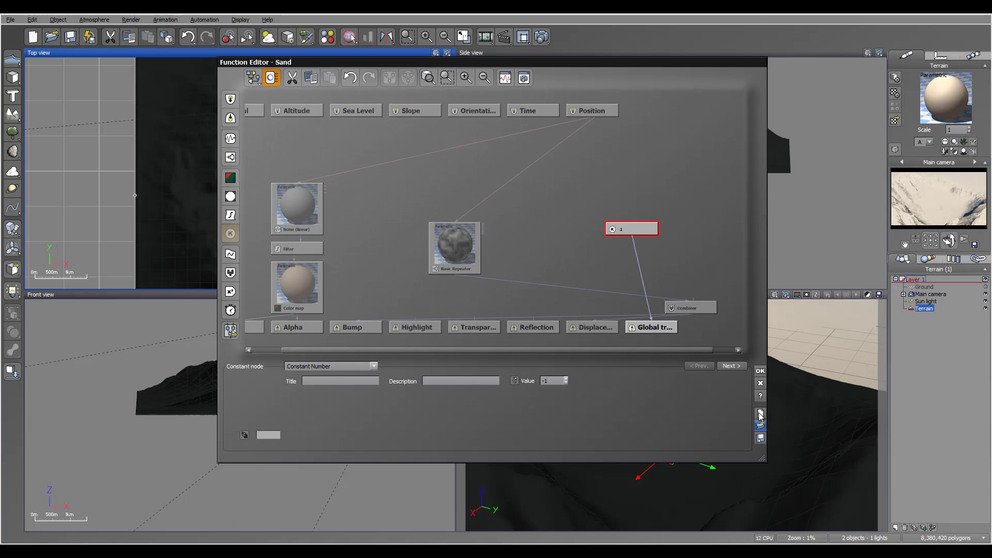
left_click(715, 340)
left_click(760, 371)
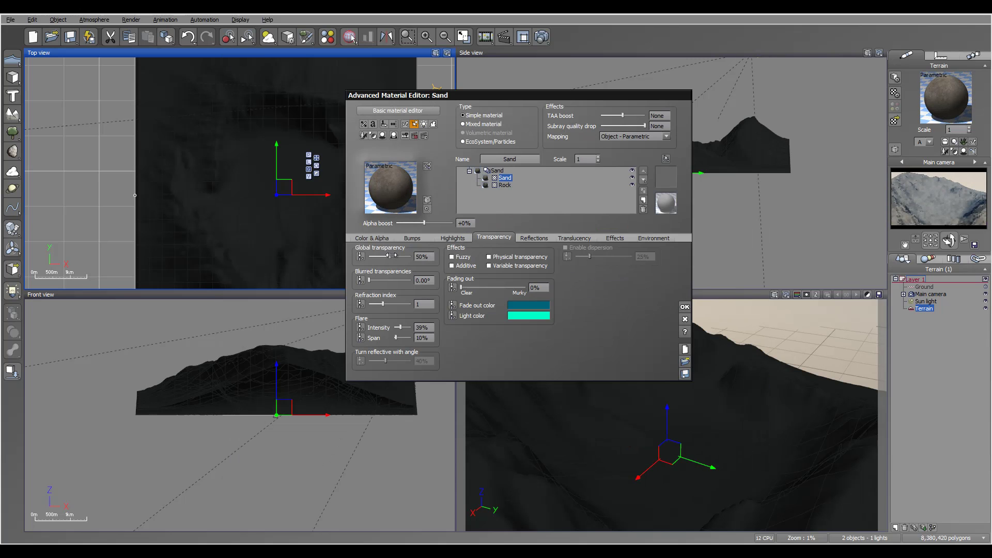
left_click_drag(389, 257, 412, 257)
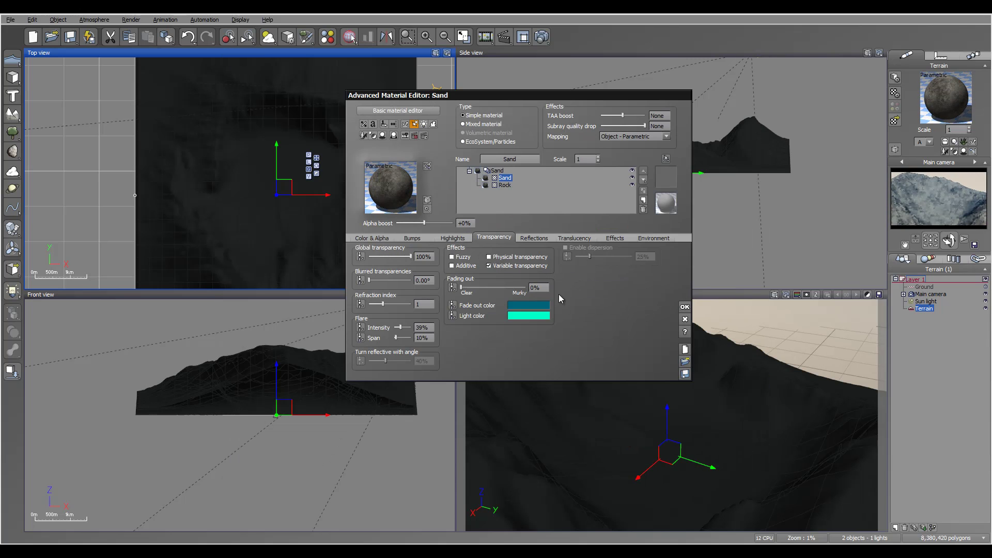
left_click(489, 266)
Step: Add a Projected Texture Map node to the Transparency output in the Sand layer's transparency function, moving the Basic Repeater aside
right_click(578, 304)
left_click(599, 331)
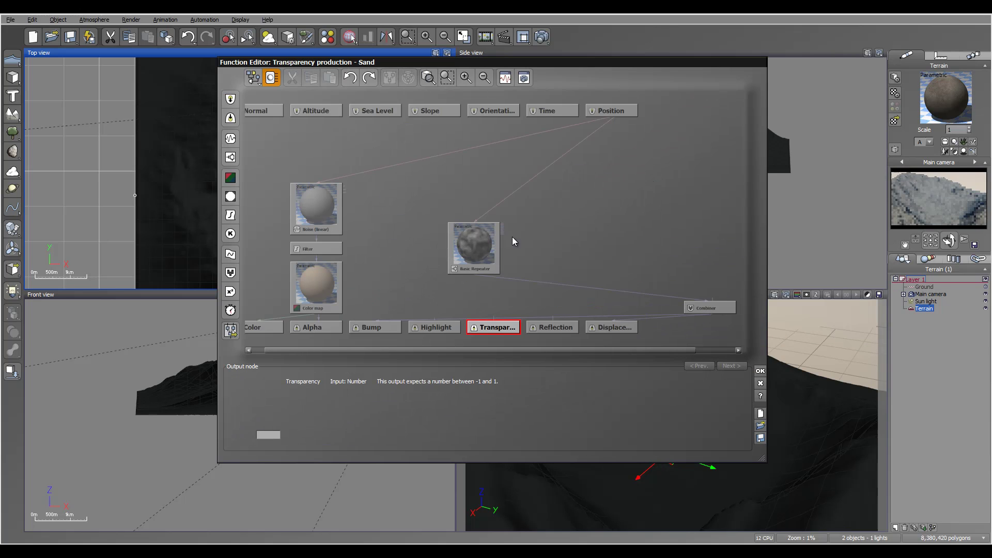
left_click_drag(473, 250, 650, 229)
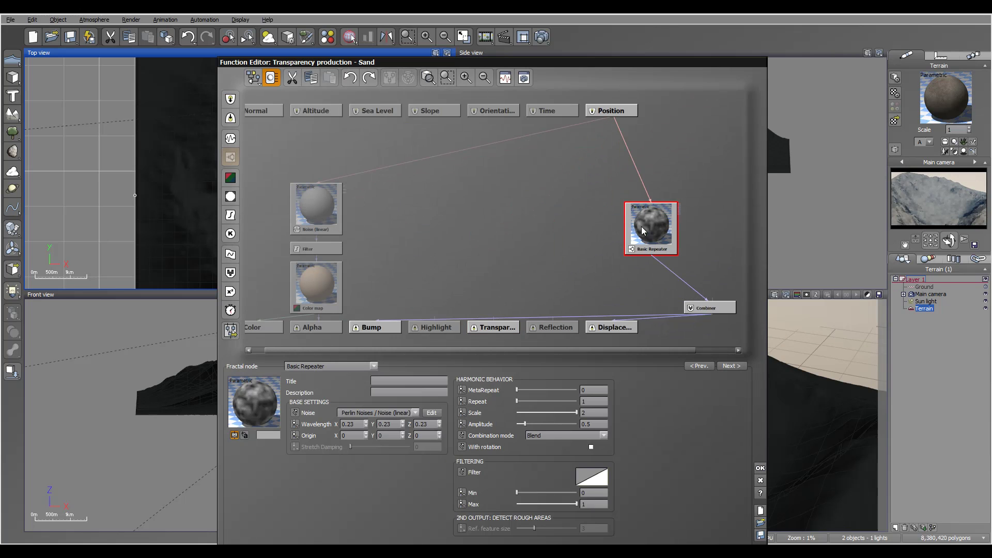
left_click(491, 327)
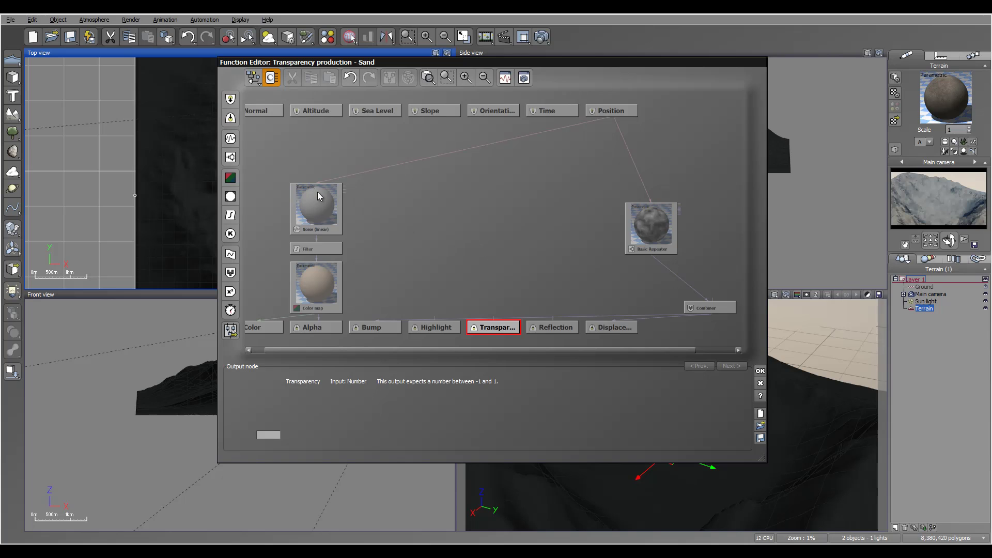
left_click(231, 197)
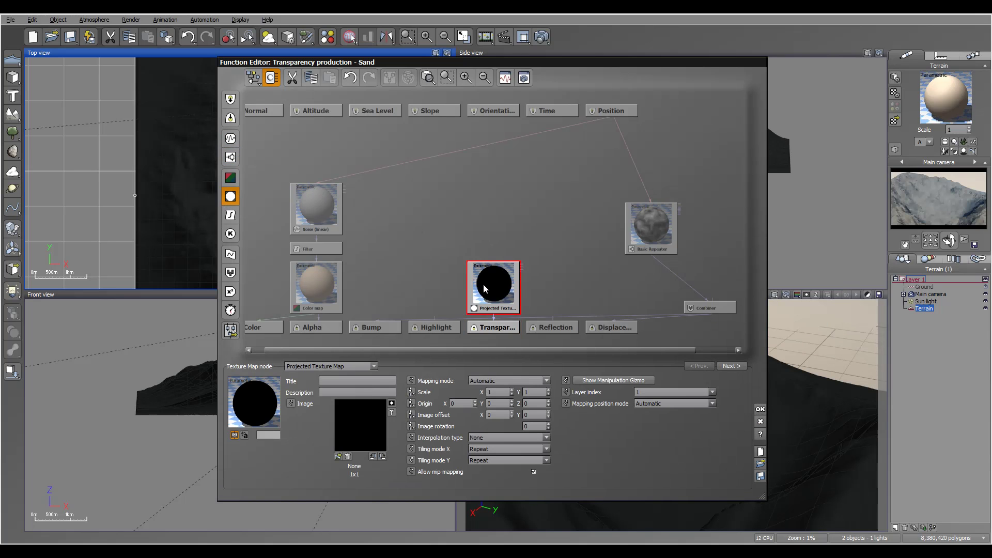
left_click_drag(465, 310, 465, 240)
Step: Load L1Flow.tif from the WorldMachine folder as the image of the projected texture map
left_click(339, 457)
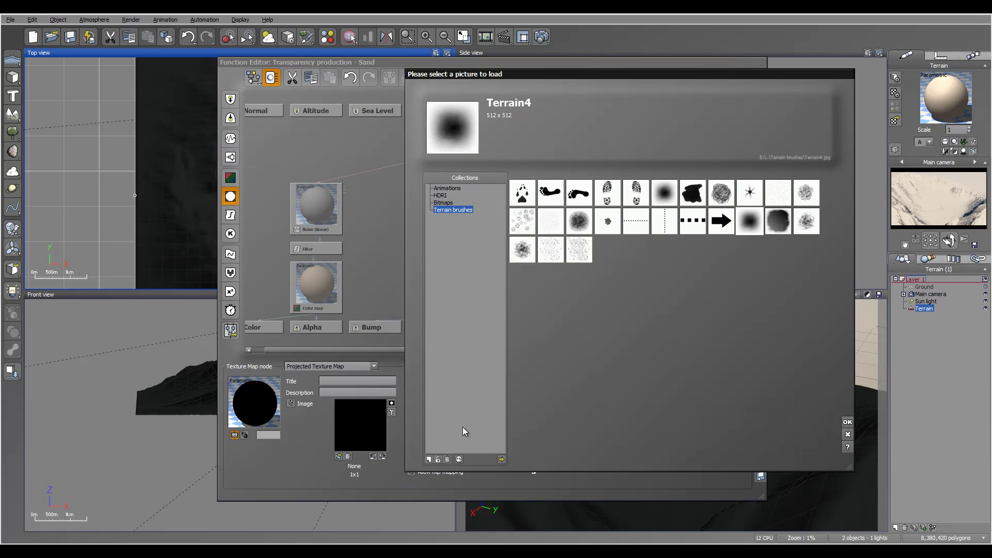
left_click(519, 430)
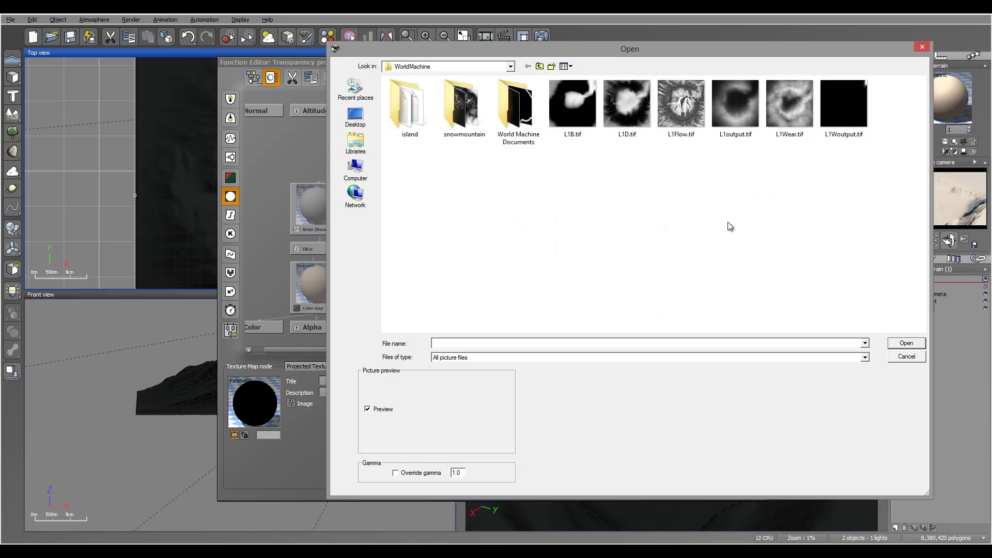
left_click(680, 123)
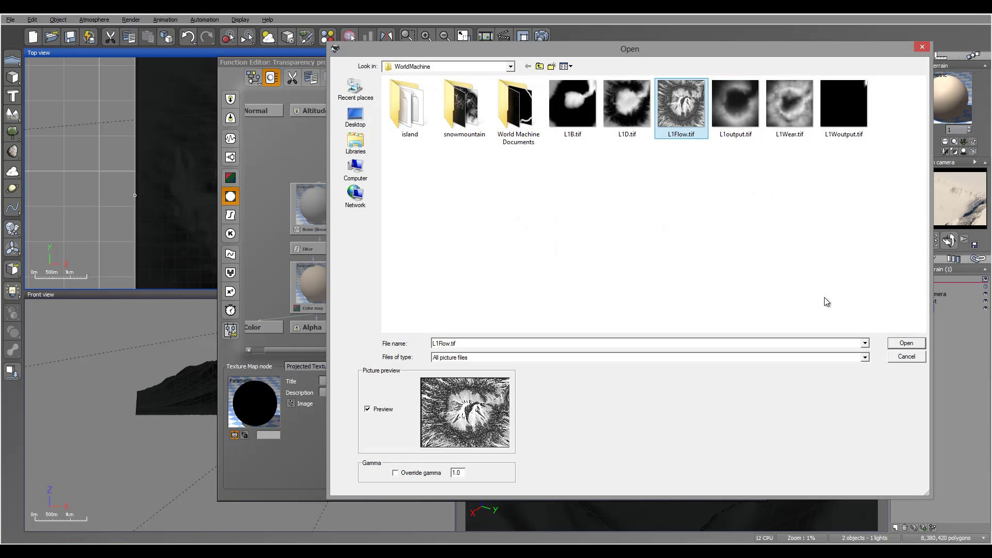
left_click(907, 343)
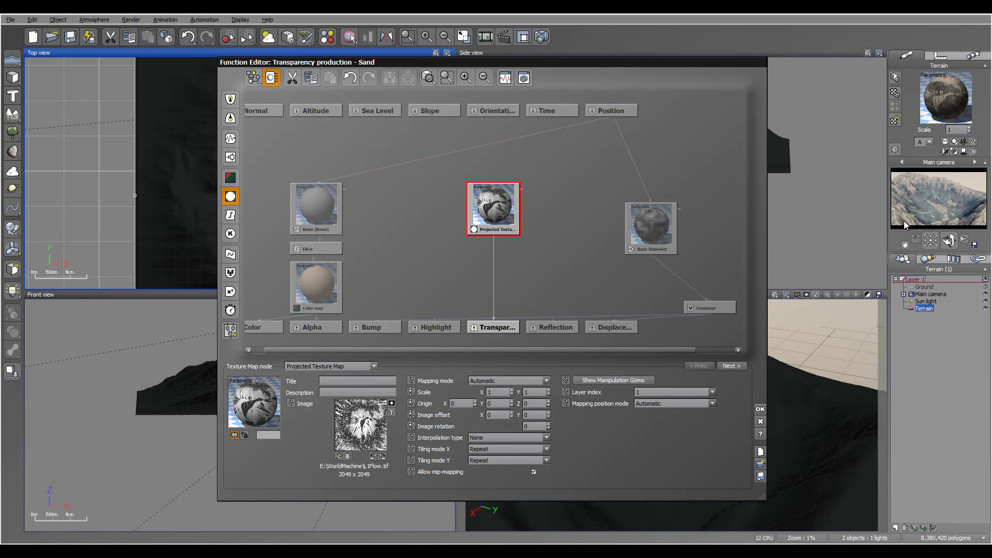
Step: Invert the flow map image, render the scene to the screen and accept the post render options
left_click(391, 404)
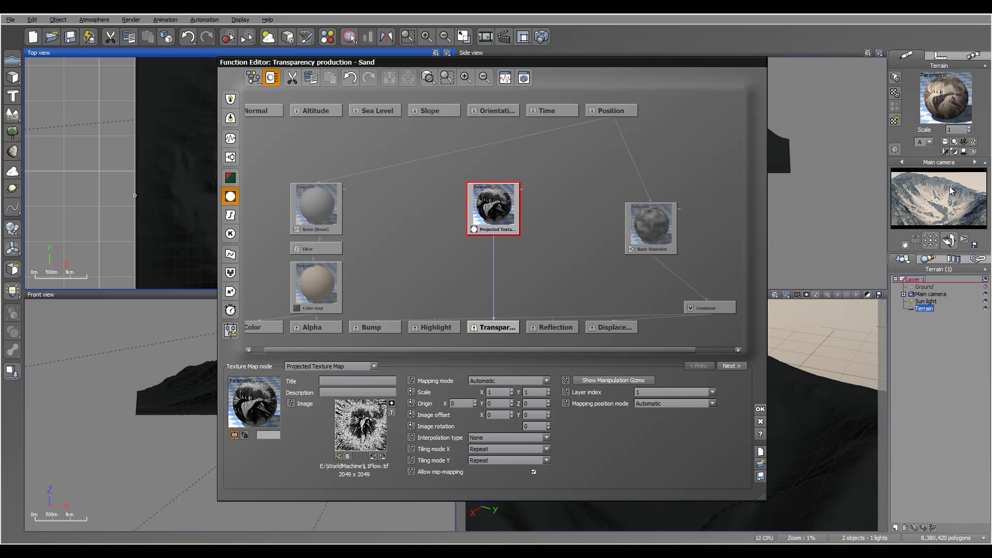
left_click(545, 38)
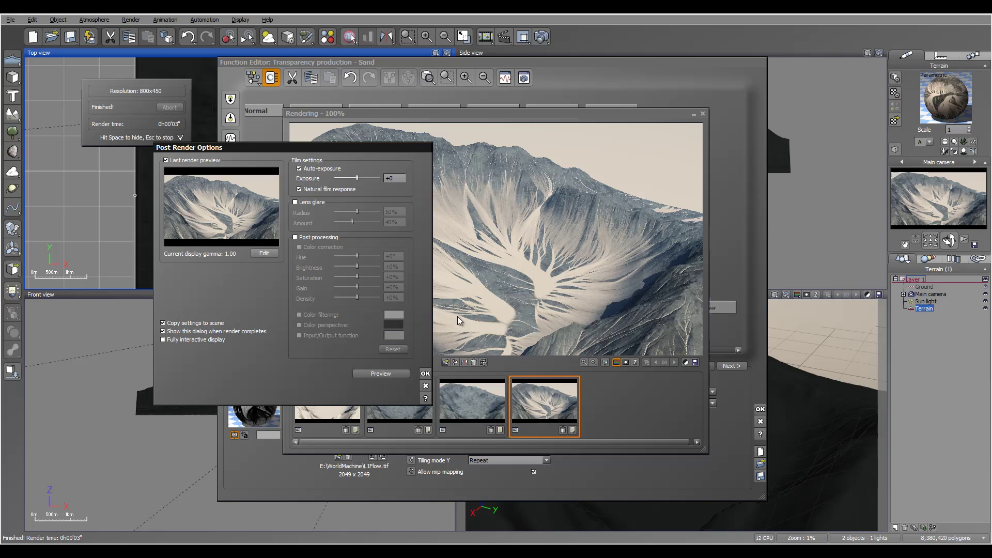
left_click(427, 373)
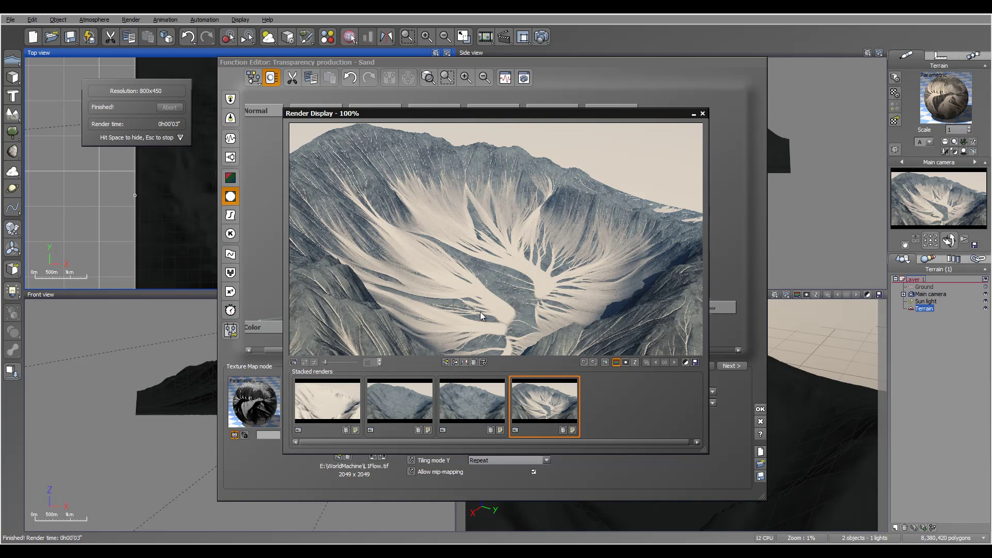
Step: Set the projected texture map's interpolation type to Bilinear and shift its node slightly down and left in the graph
left_click(702, 113)
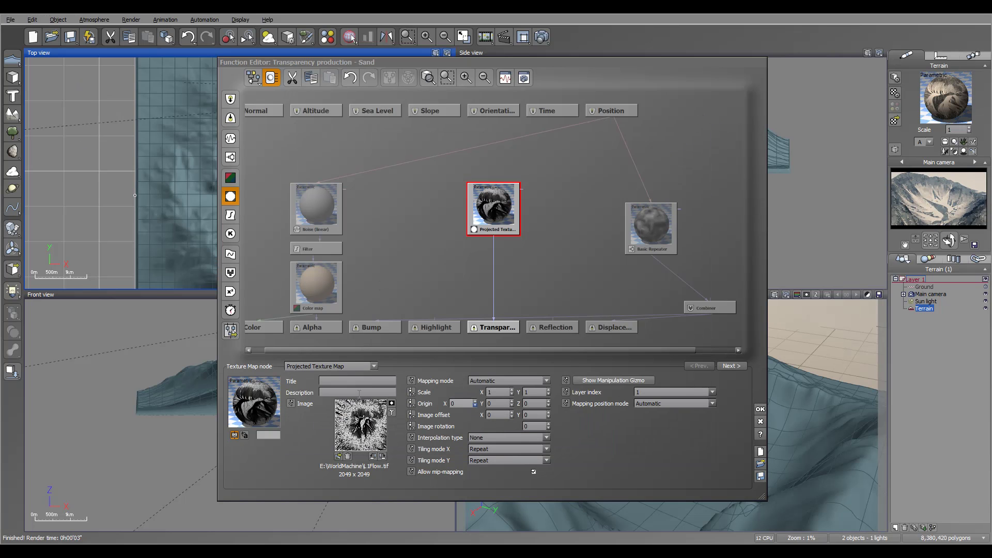
left_click(487, 438)
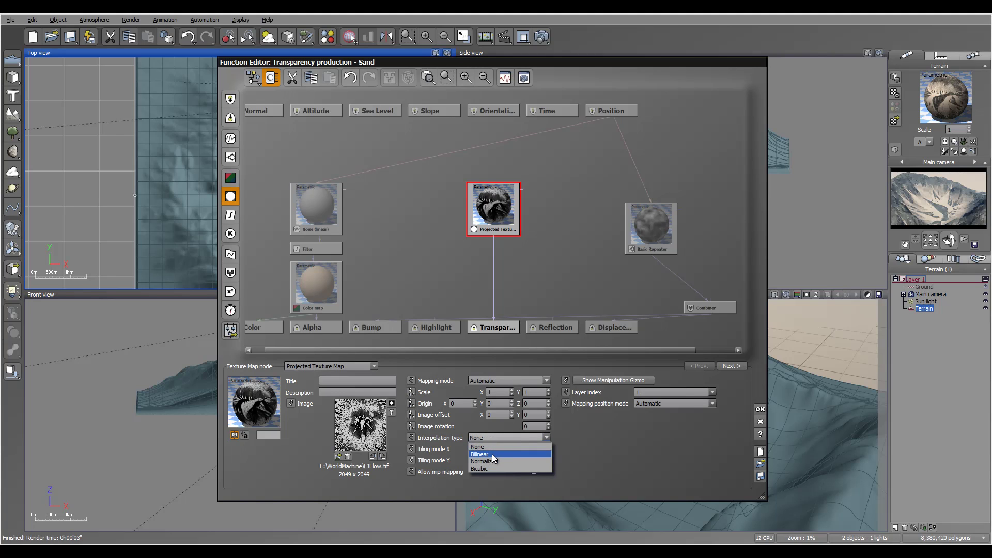
left_click(492, 456)
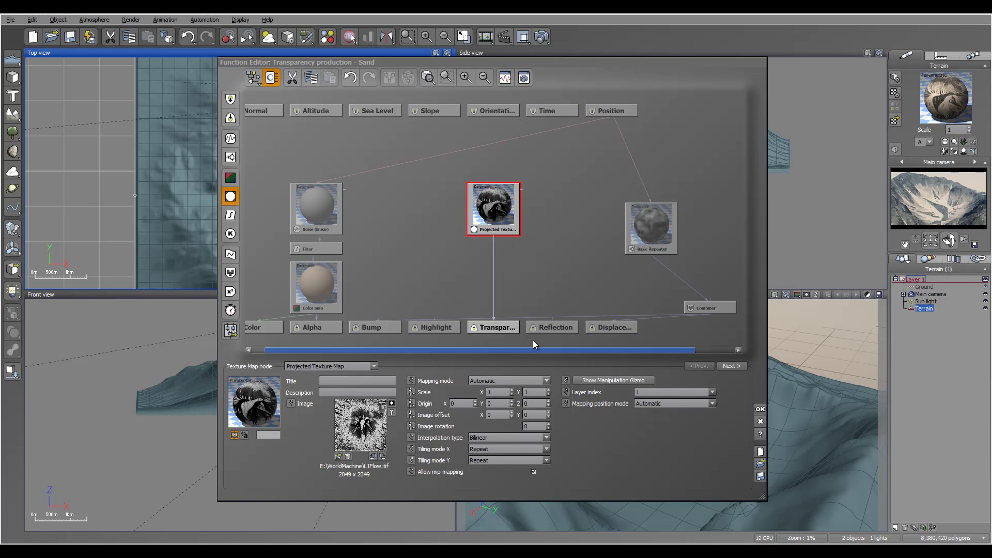
left_click(486, 239)
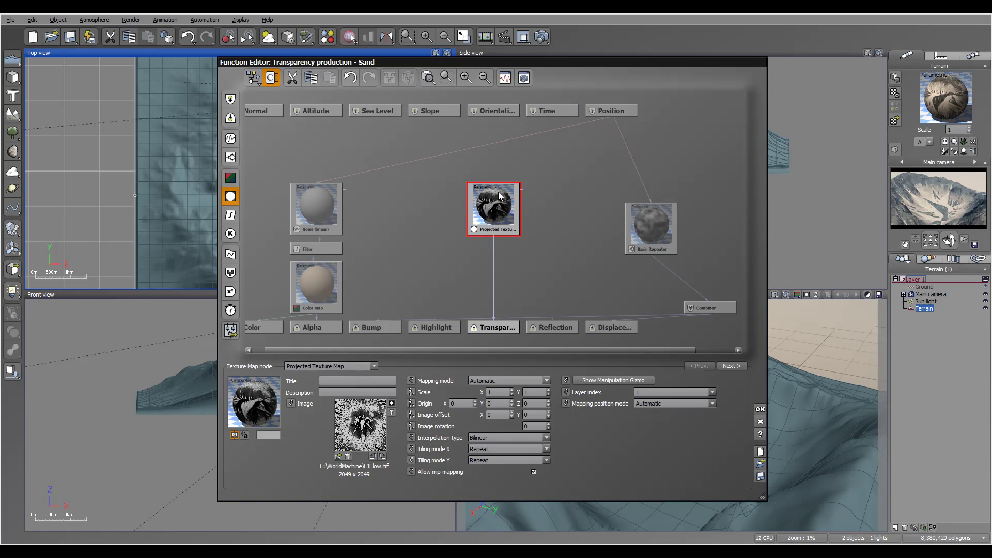
left_click_drag(499, 195, 480, 215)
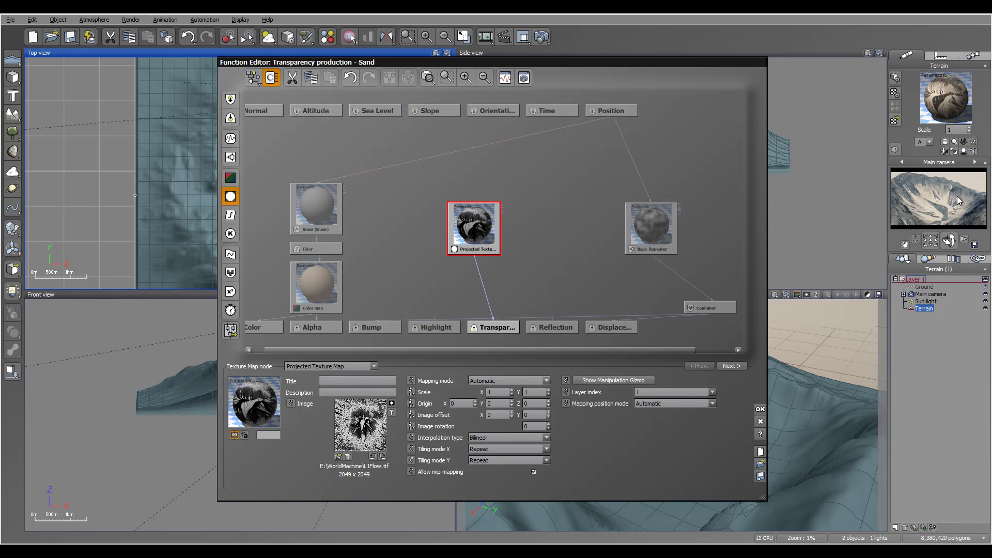
Step: Insert a Filter node between the Projected Texture Map and the Transparency output, adding a curve keypoint at about X 0.24, Y -0.43
left_click(483, 285)
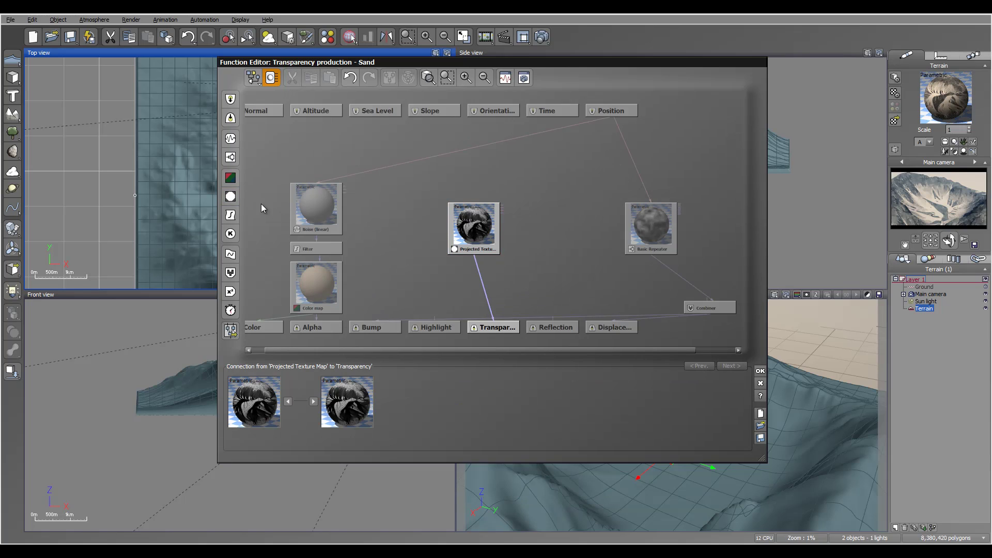
left_click(231, 215)
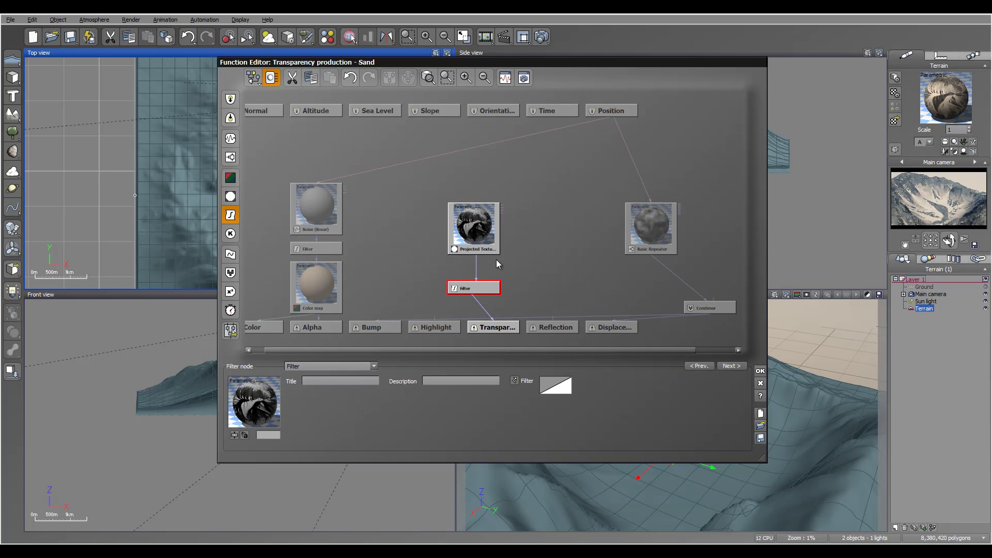
right_click(558, 386)
left_click(584, 394)
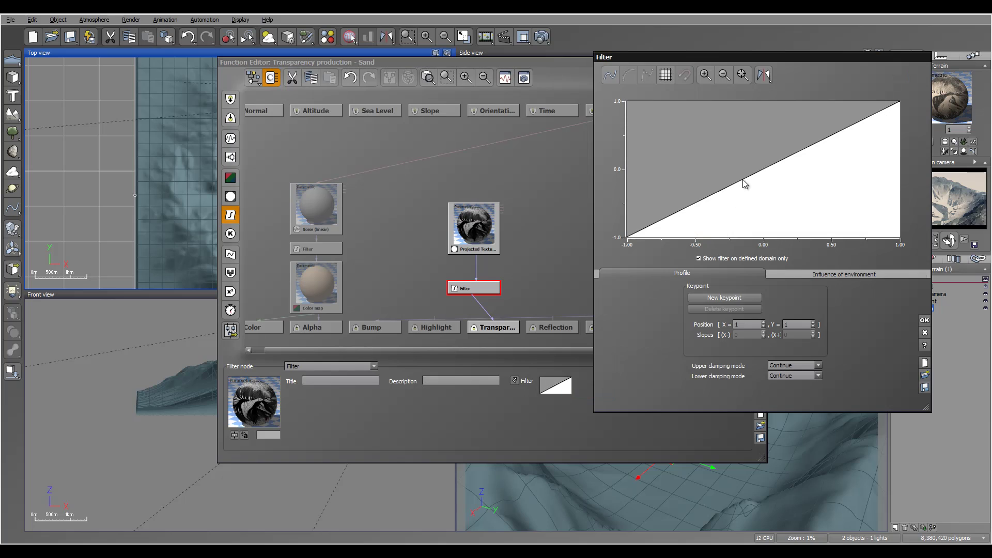
left_click_drag(742, 178, 796, 198)
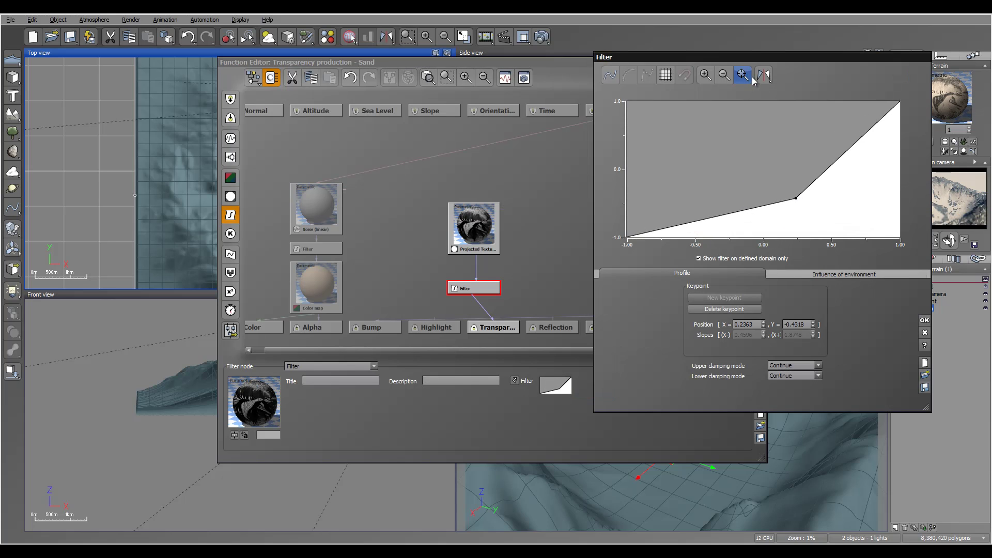
Step: Try moving the filter curve's keypoint to about X -0.21, Y 0.55, and delete the Filter node
left_click_drag(754, 57, 604, 73)
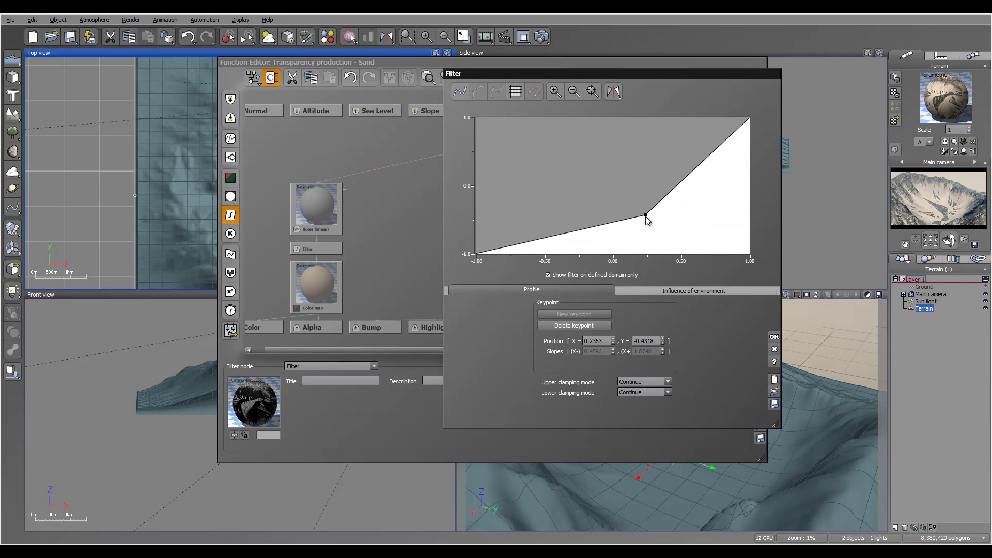
left_click_drag(646, 216, 588, 148)
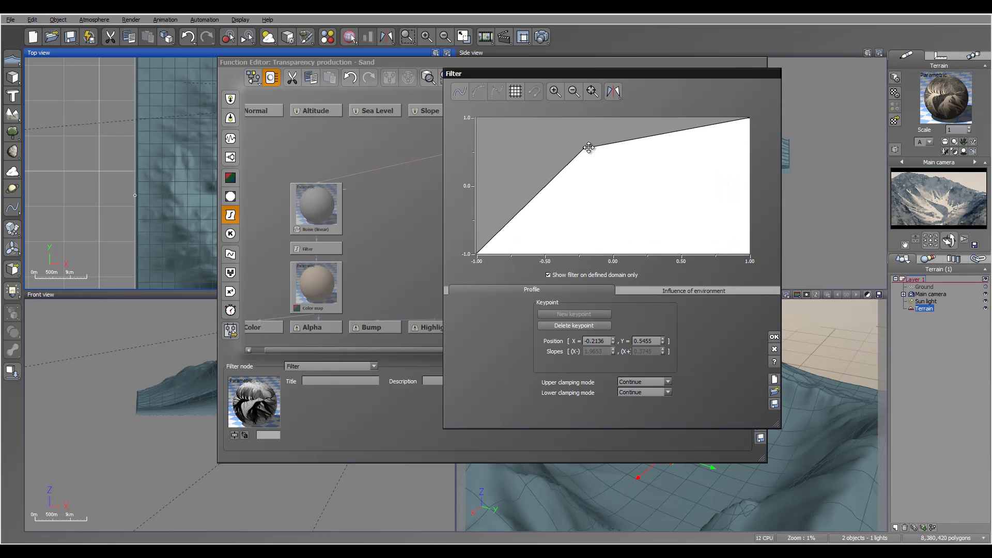
left_click(774, 337)
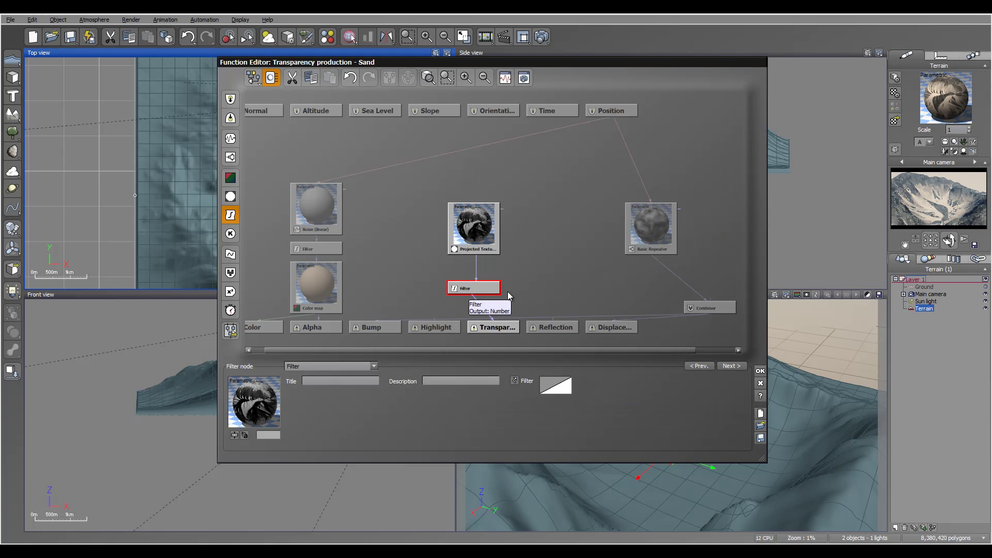
key("Delete")
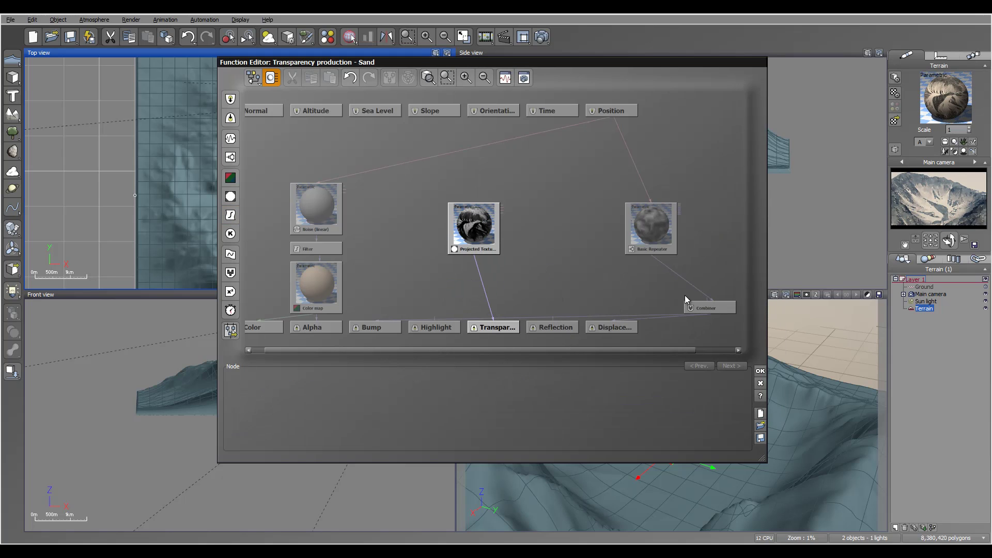
Step: Accept the transparency function, set the Sand layer's alpha boost to about -46%, and check it in a screen render
left_click(760, 370)
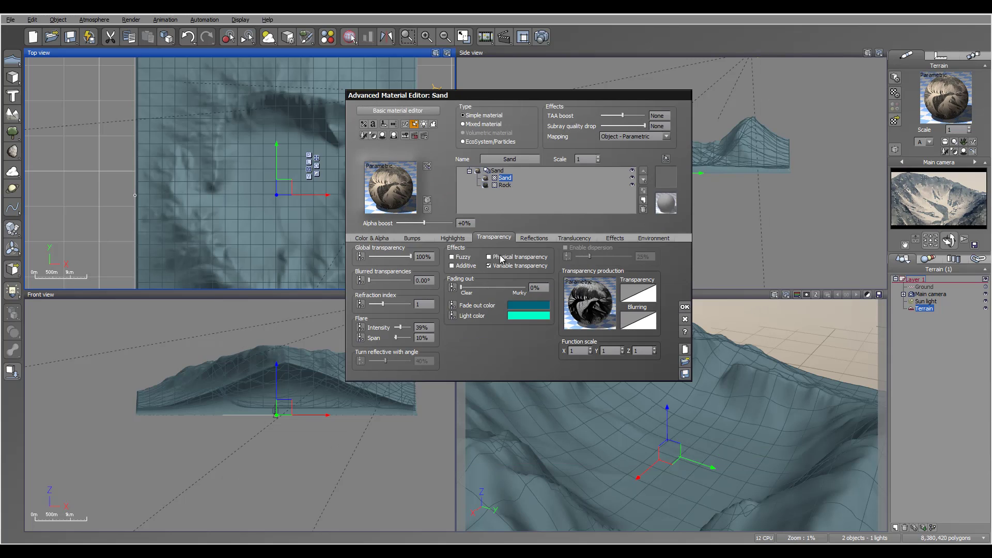
left_click_drag(436, 220, 428, 221)
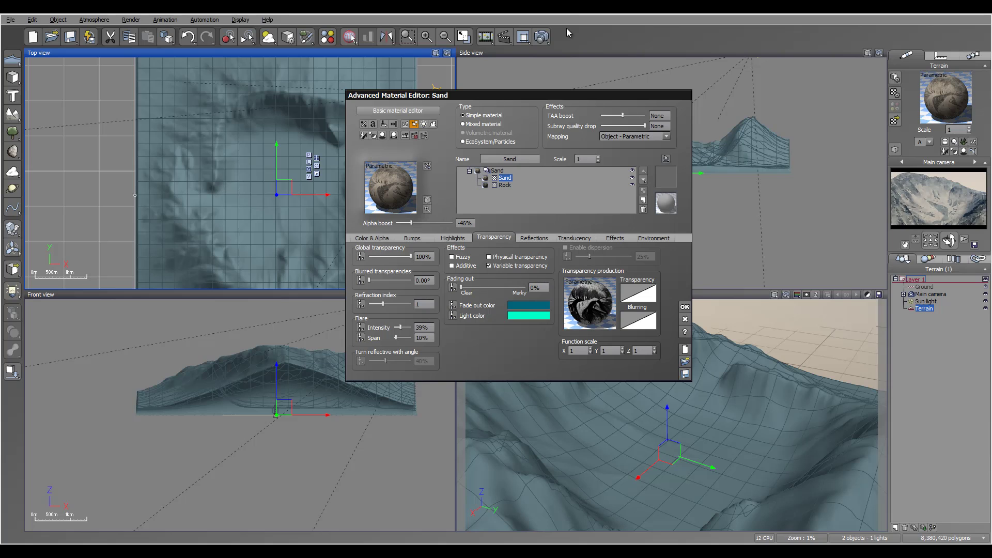
left_click(542, 37)
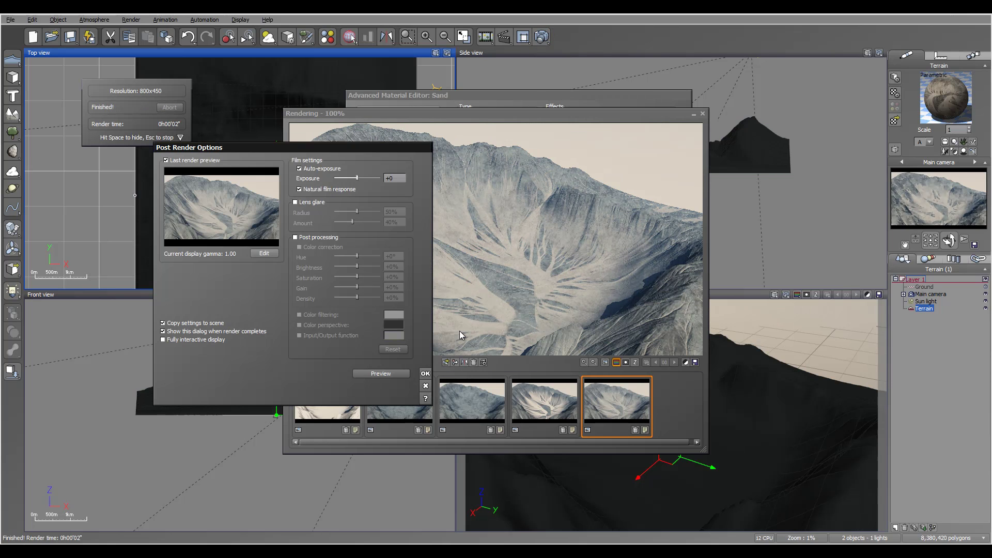
left_click(425, 373)
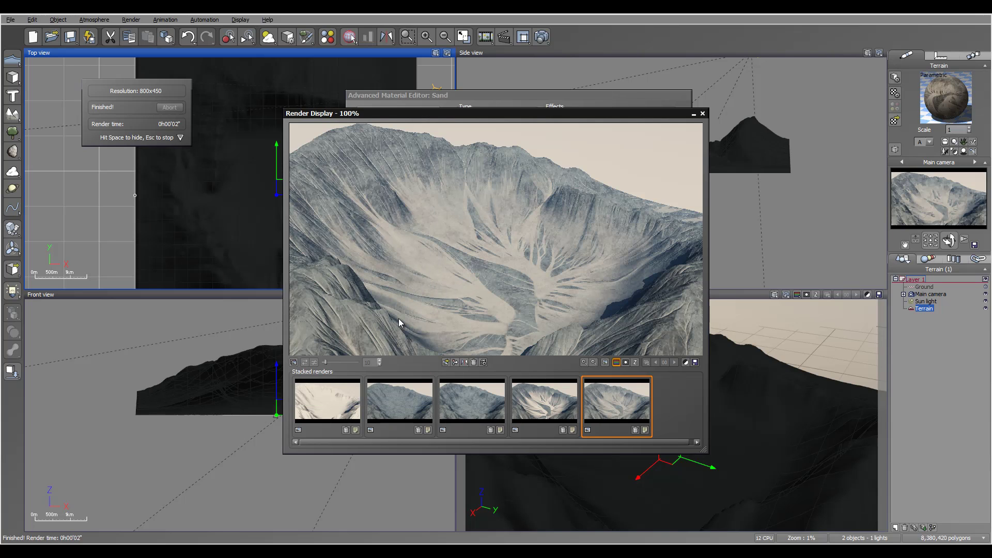
left_click(702, 113)
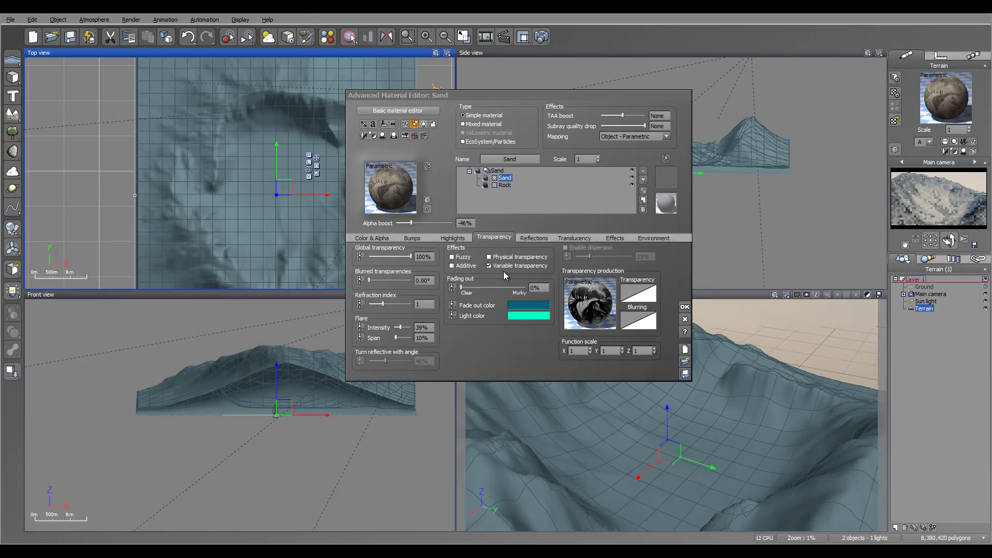
Step: Add the Stone Rubble material from the Landscapes collection as a new layer above Sand
left_click(643, 200)
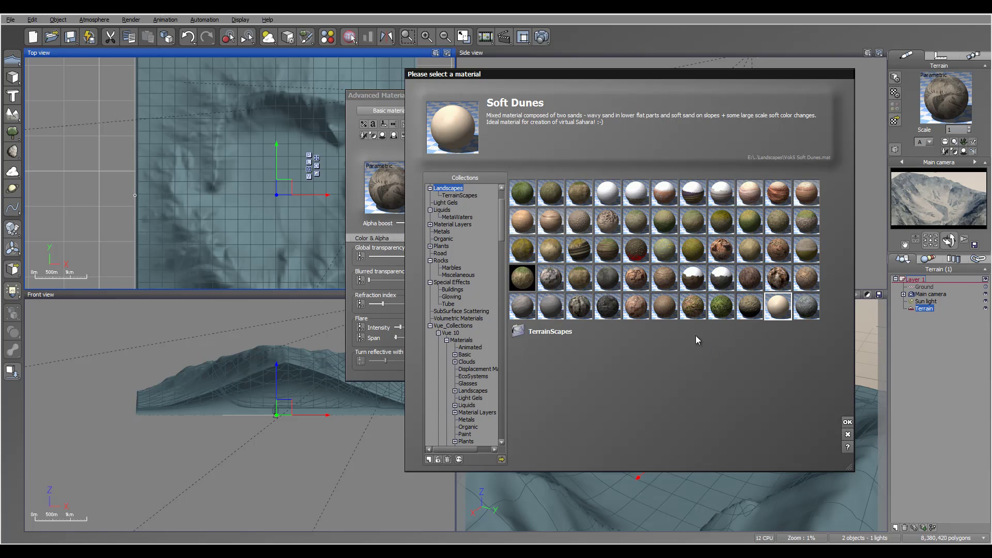
left_click(664, 306)
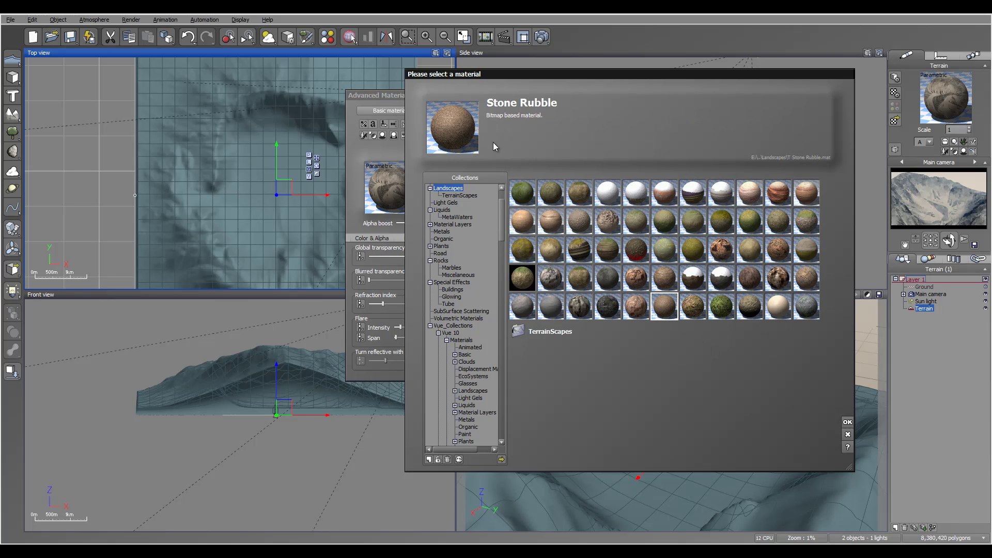
left_click(847, 422)
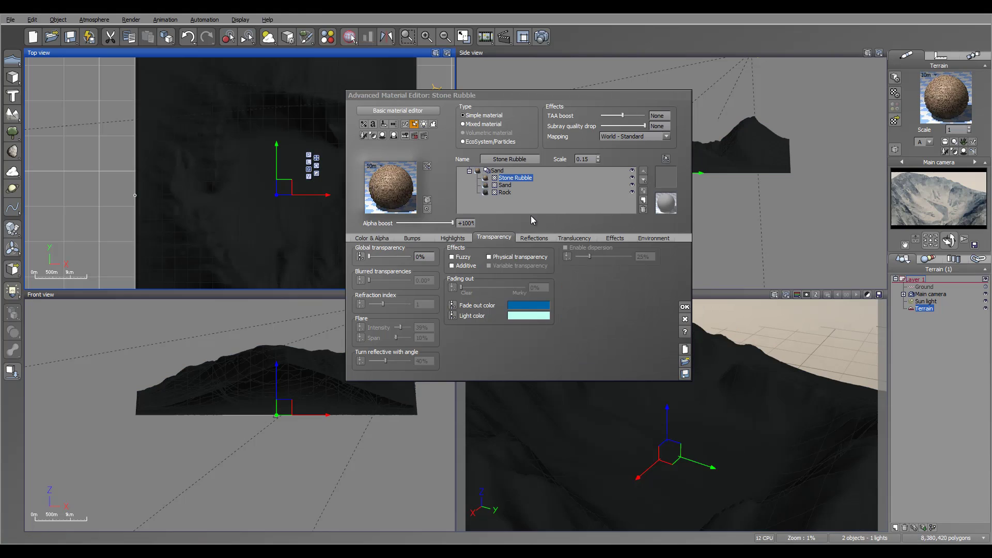
Step: Set the Stone Rubble layer's mapping to Object - Parametric and its scale to 1
left_click(372, 237)
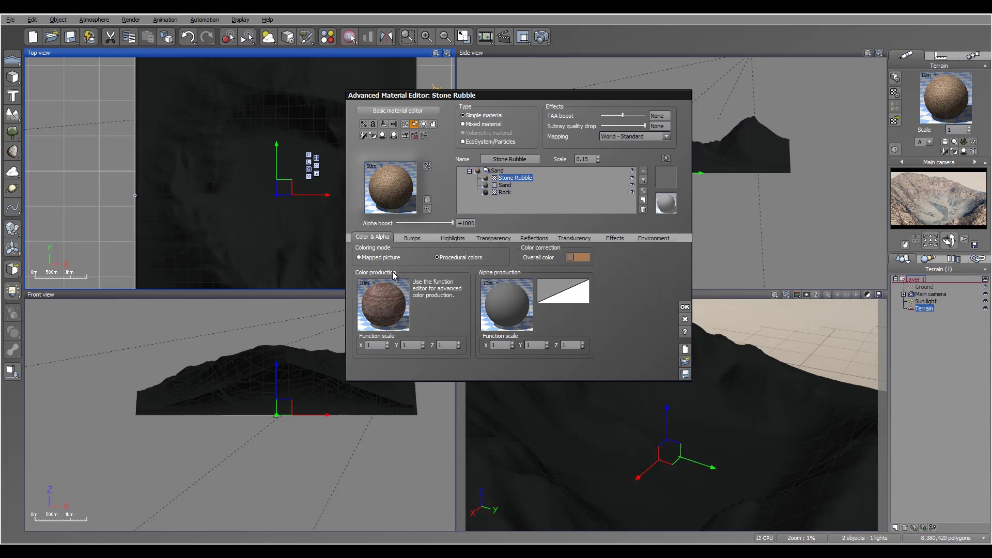
left_click(639, 136)
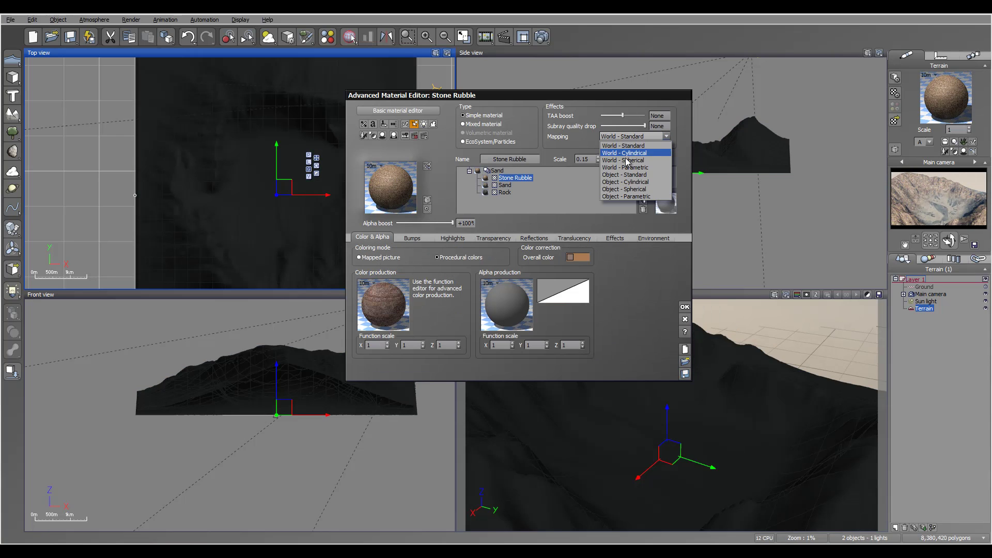
left_click(640, 184)
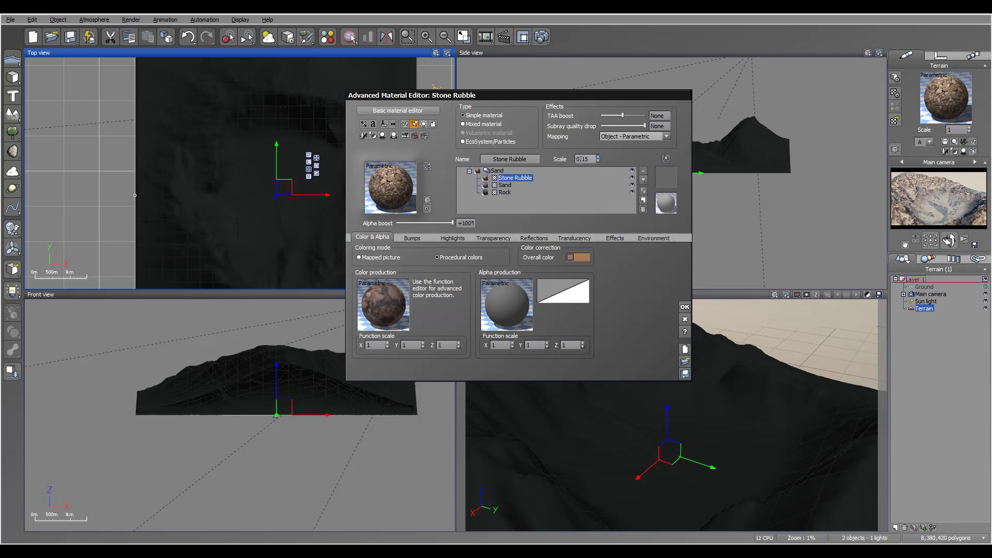
double_click(592, 160)
type("1")
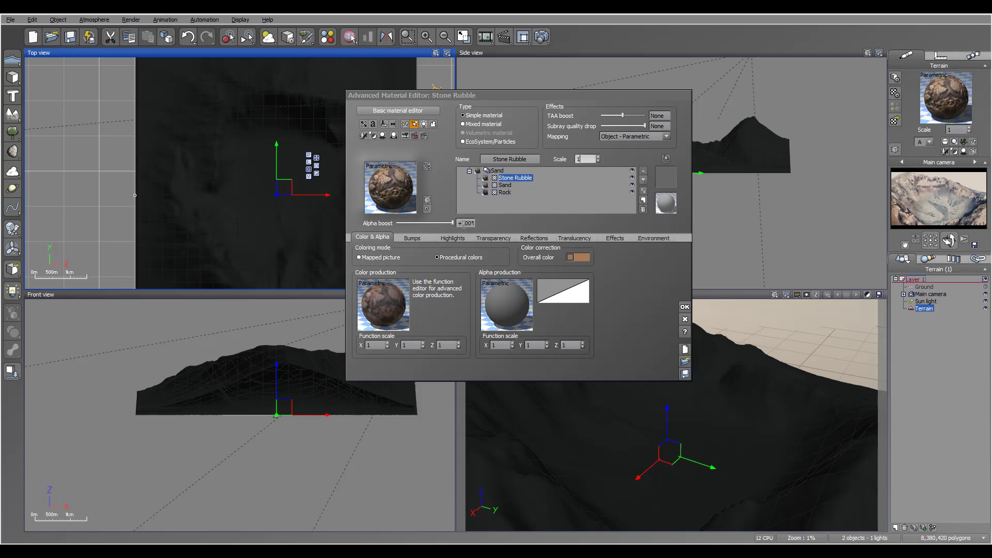
Step: Set the Stone Rubble layer's alpha boost to 0% and its bump depth to 0
double_click(465, 223)
type("0")
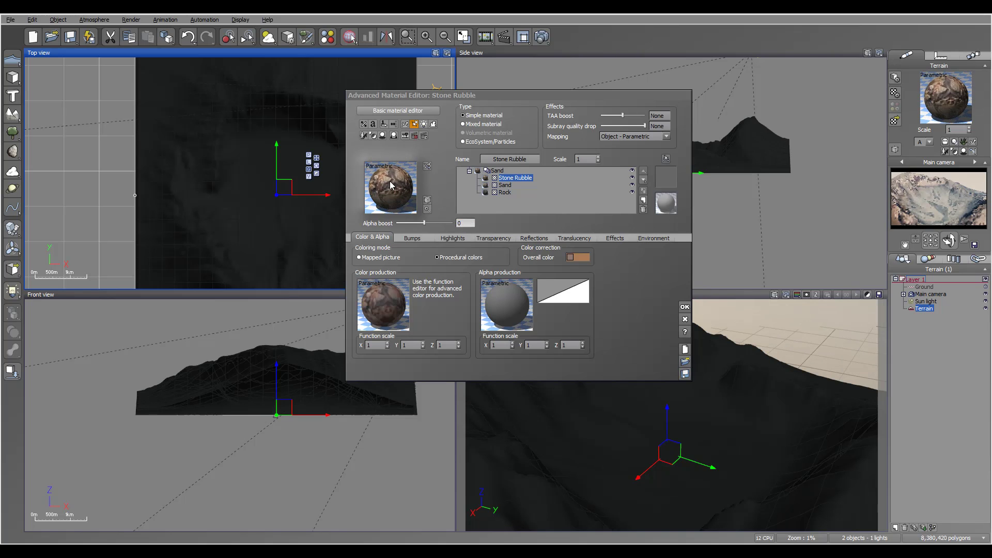
left_click(414, 238)
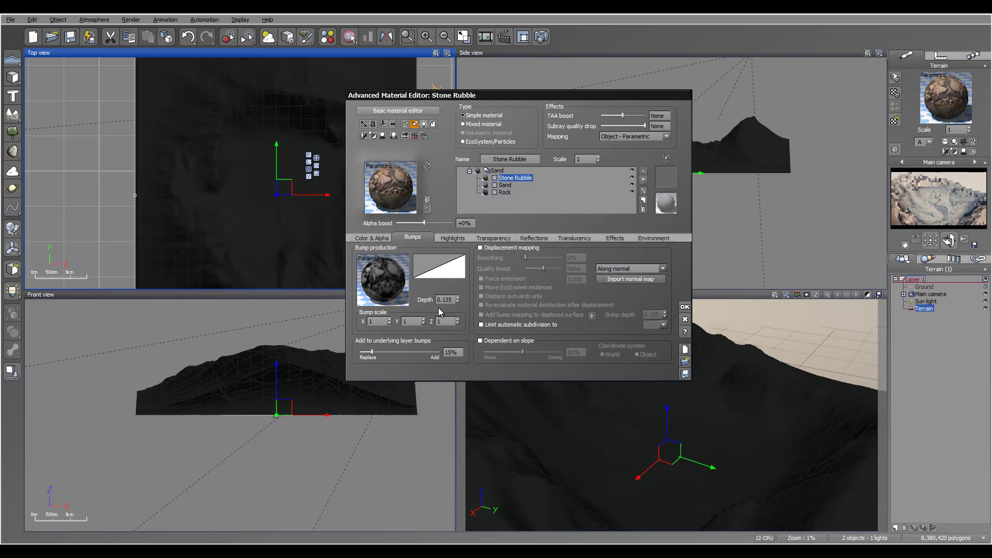
double_click(450, 300)
type("0")
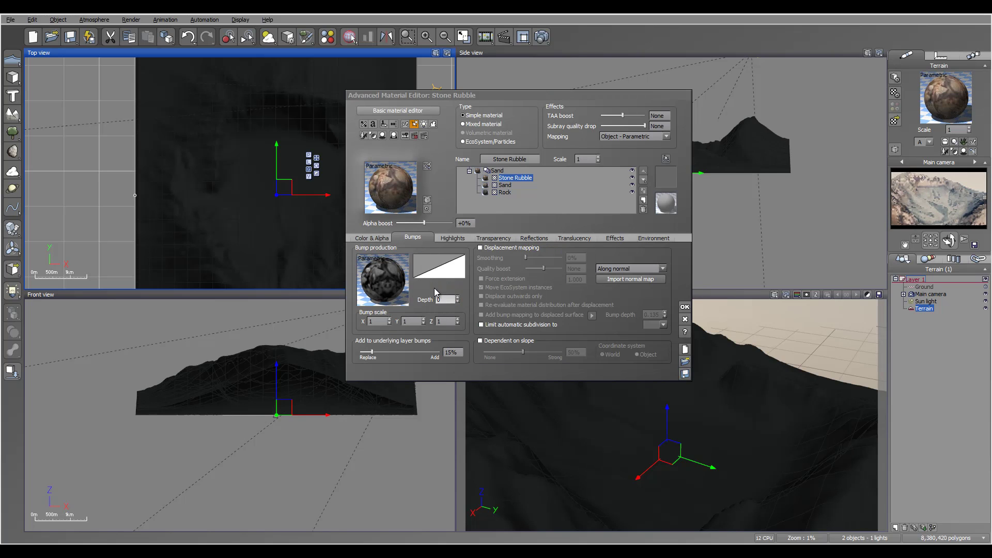
Step: Set the Stone Rubble color function scale to 0.01 in X, Y and Z, and render the scene to the screen
left_click(372, 239)
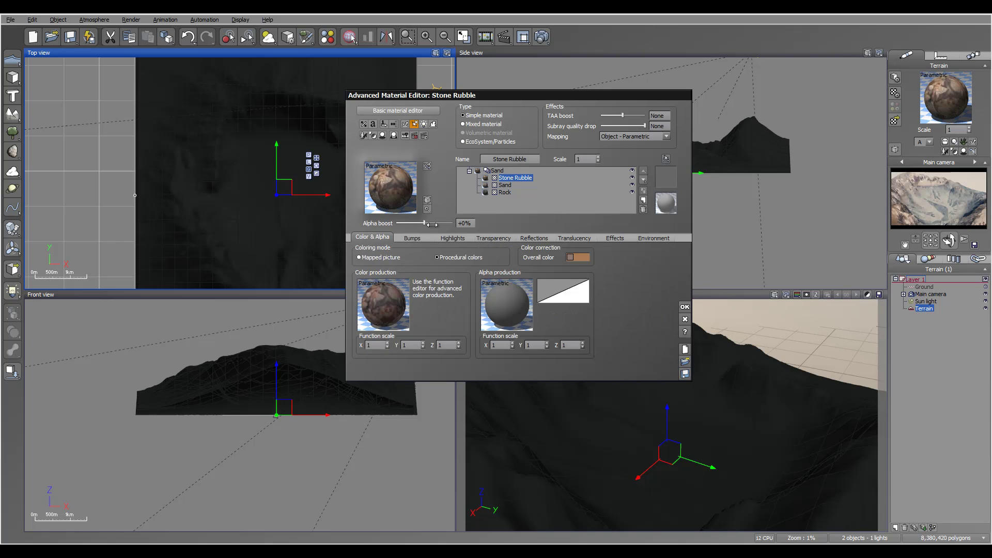
double_click(375, 346)
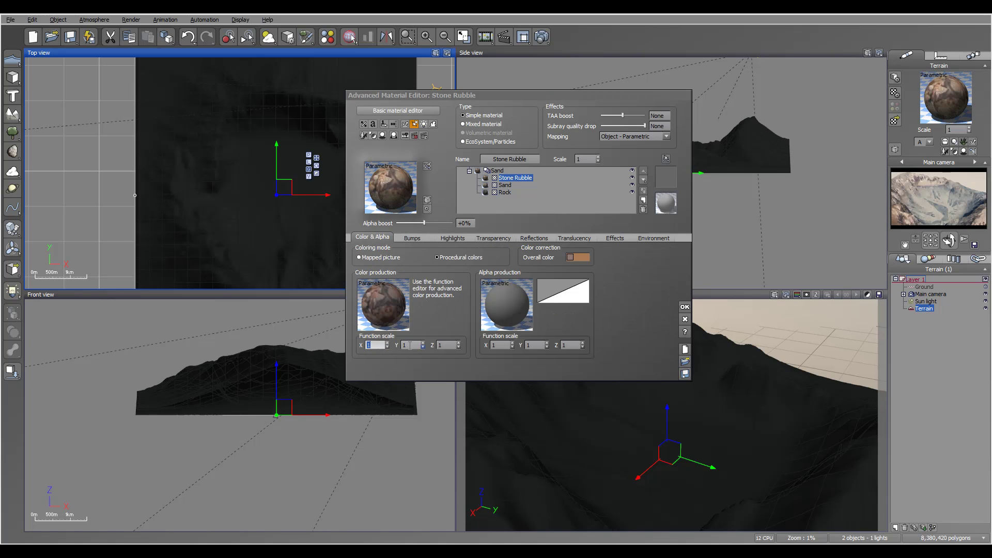
type("0.01")
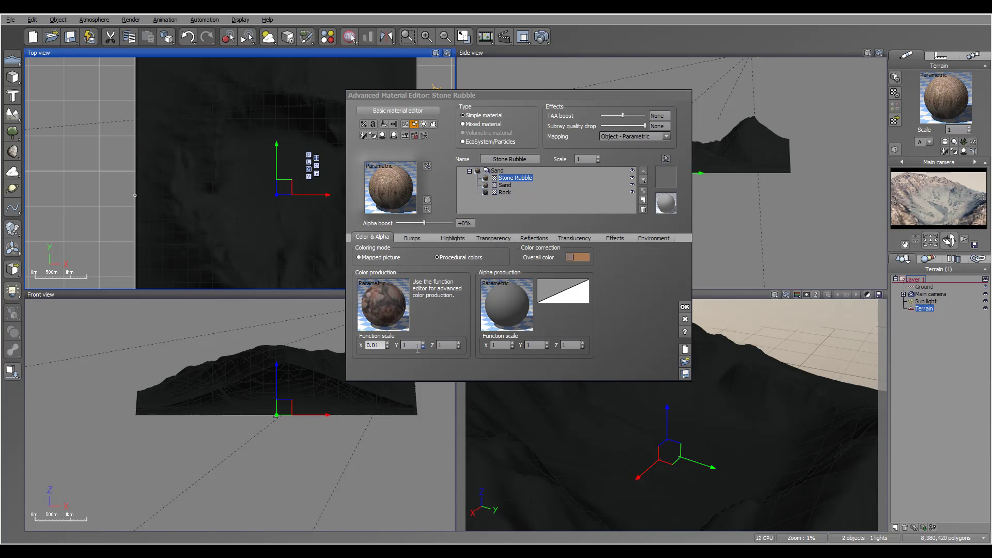
double_click(413, 346)
type("0.01")
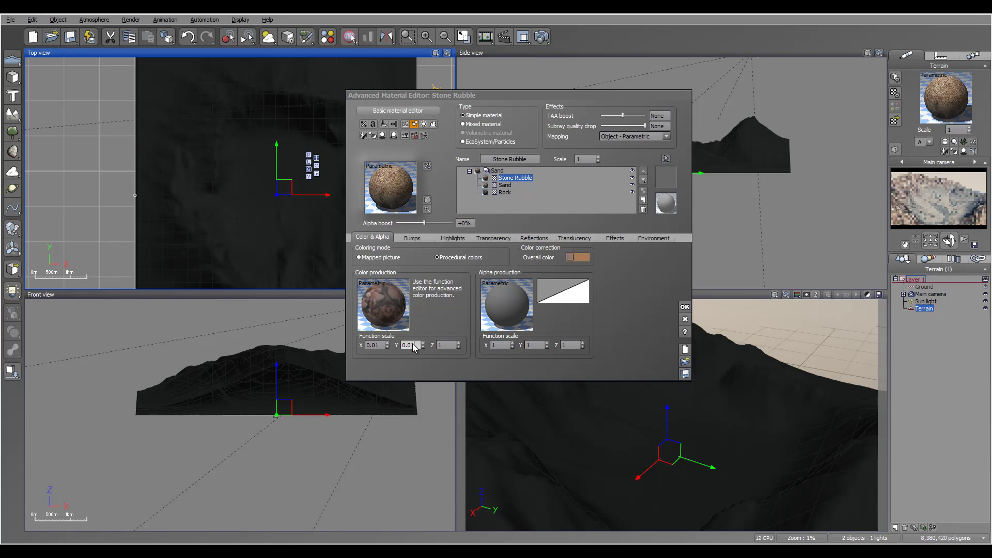
double_click(447, 345)
type("0.01")
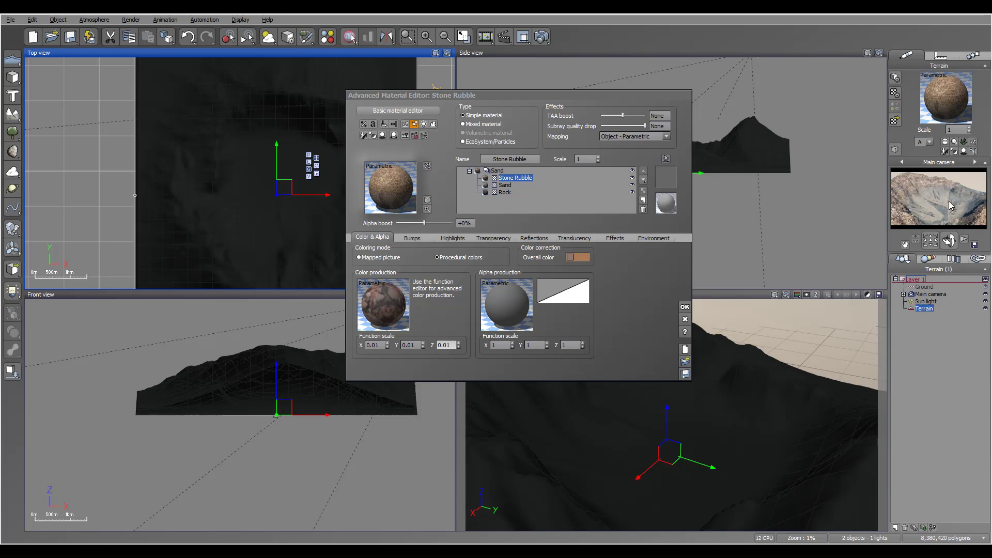
left_click(542, 36)
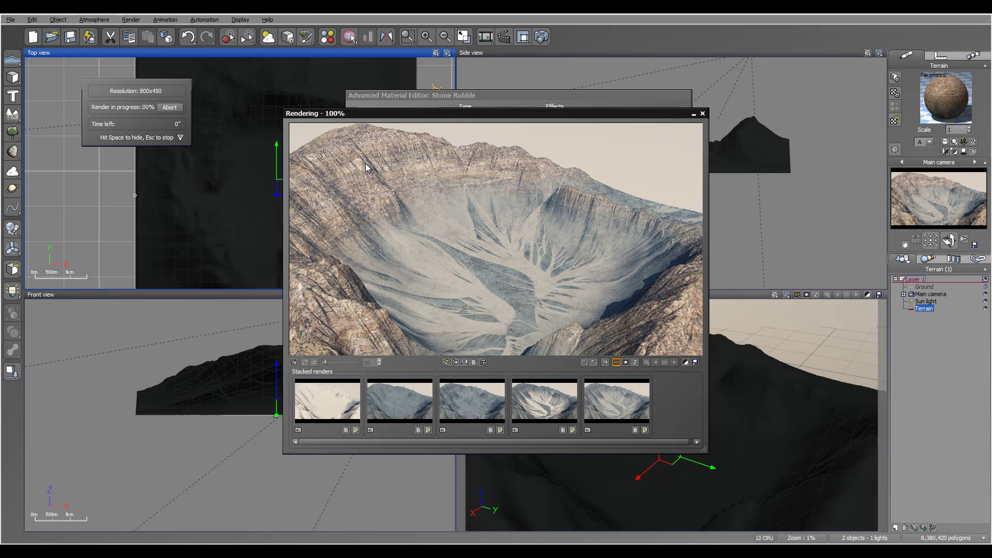
left_click(425, 373)
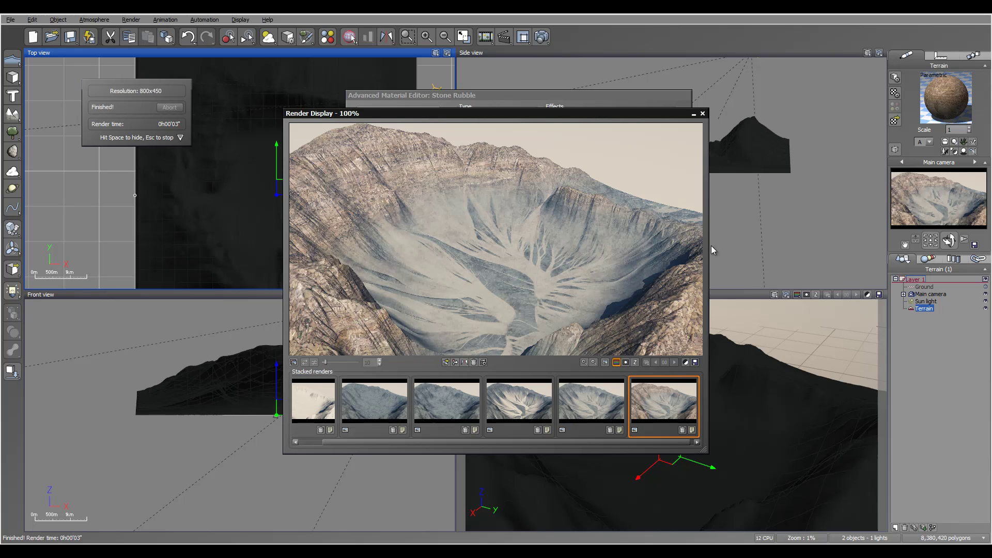
Step: Set the scale of the Projected Texture Map in Stone Rubble's color production function to 1 in X and Y
left_click(702, 113)
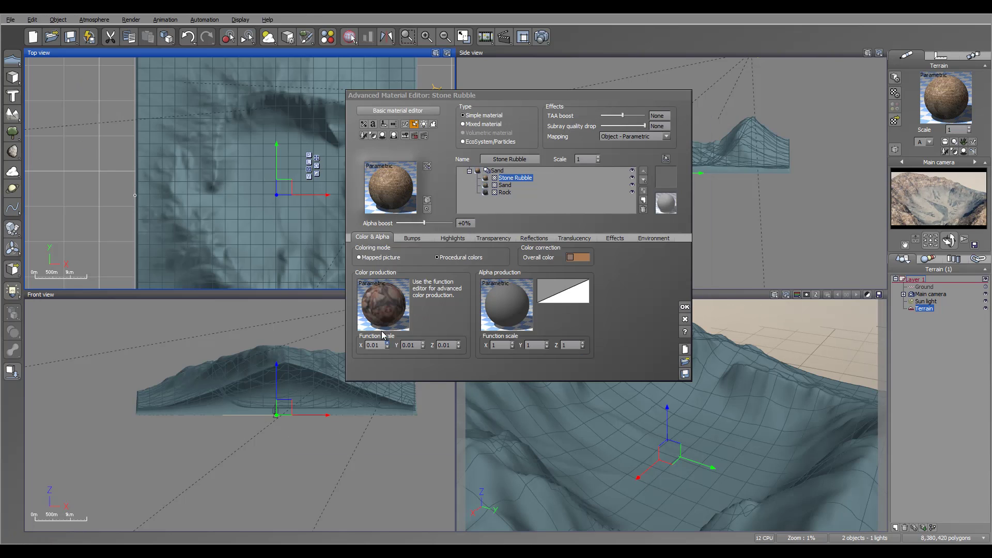
right_click(383, 334)
left_click(409, 312)
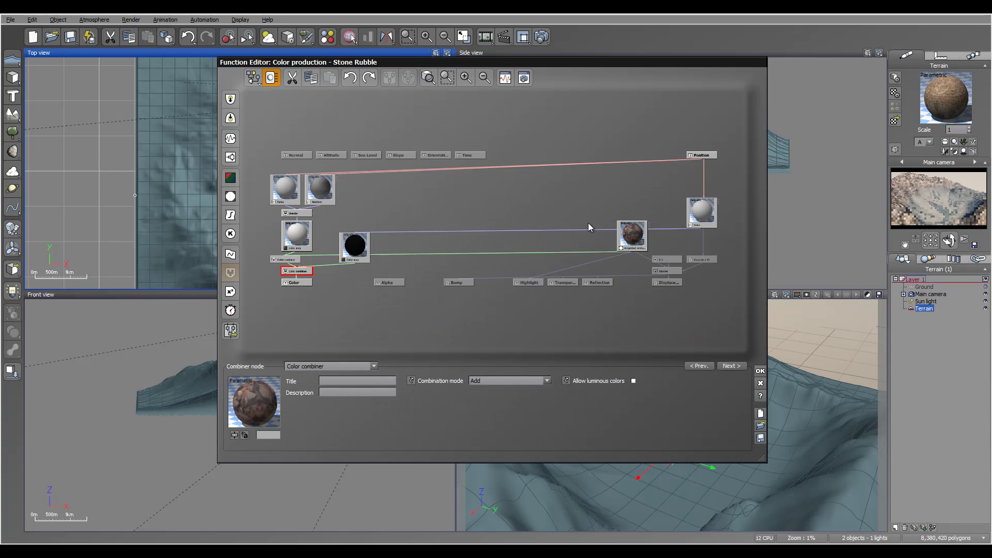
left_click_drag(575, 235, 412, 195)
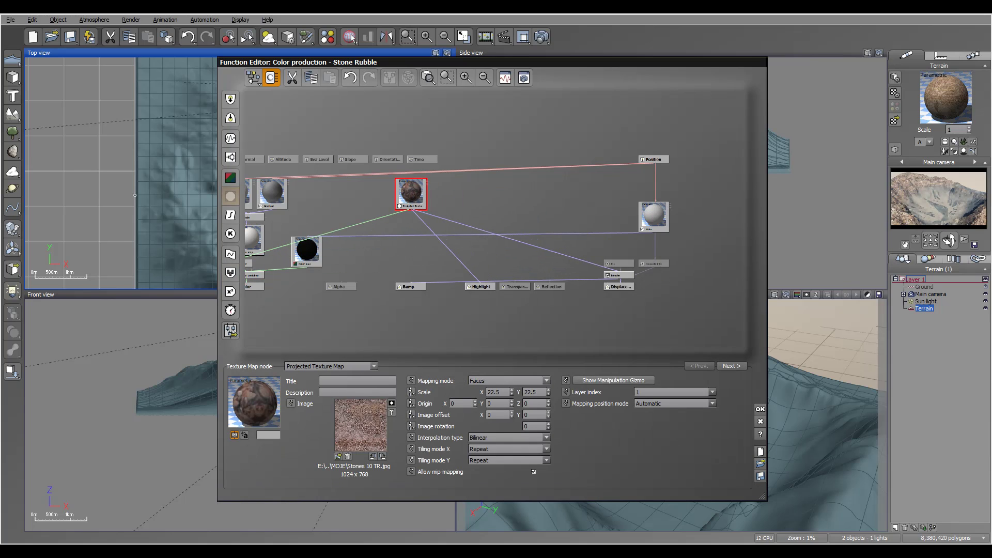
left_click(501, 391)
type("1")
key("Tab")
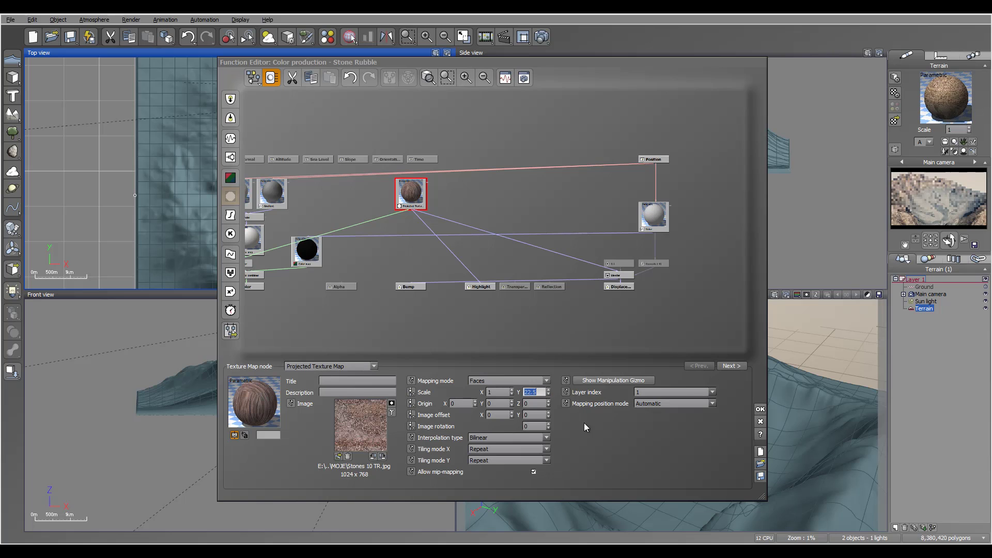
type("1")
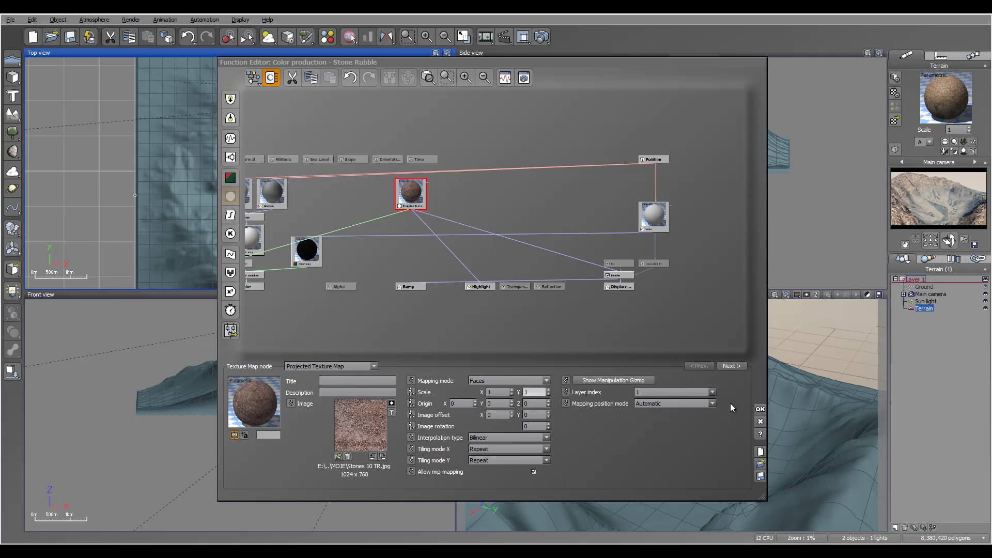
left_click(760, 410)
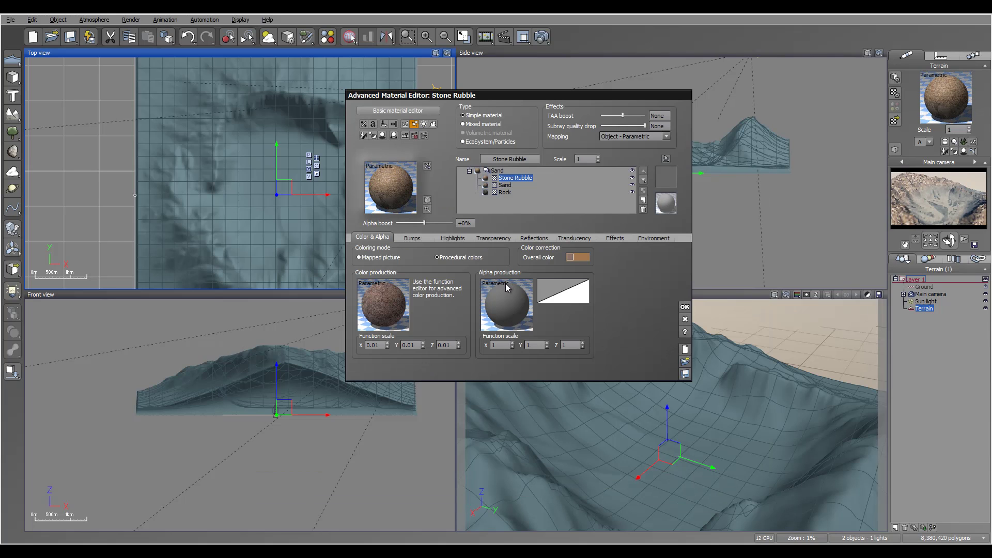
Step: Reset Stone Rubble's environment constraints: altitude range -1 to 1, altitude and slope fuzziness 0%, preferred orientation 0°
left_click(649, 241)
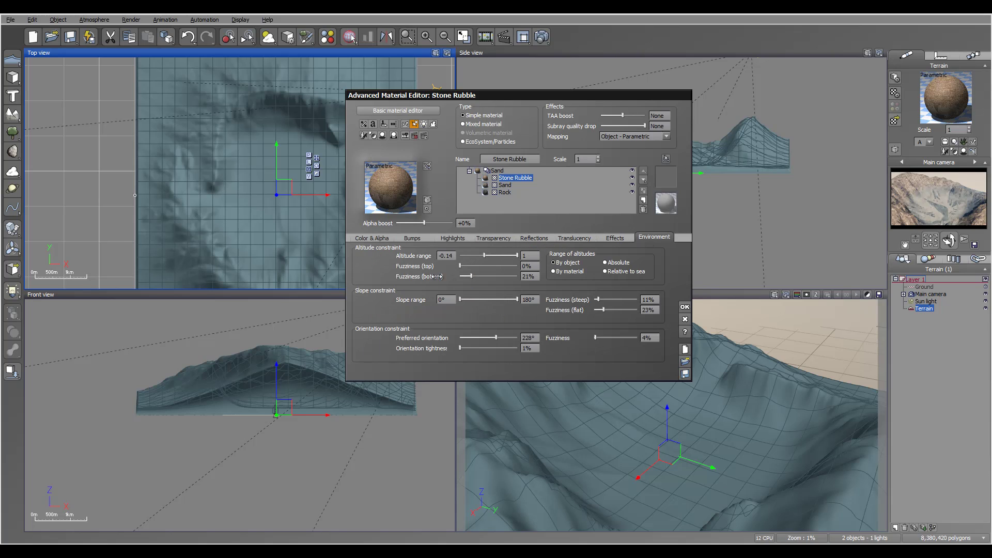
left_click_drag(437, 277, 435, 277)
left_click_drag(484, 255, 448, 256)
mouse_move(599, 300)
left_mouse_down()
mouse_move(577, 298)
mouse_move(589, 310)
left_mouse_up()
left_click_drag(496, 338, 455, 337)
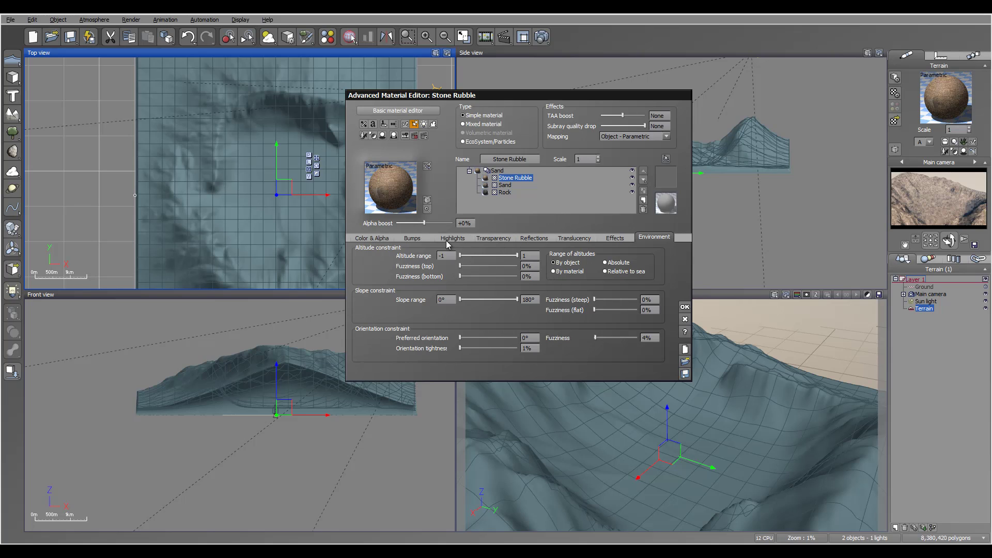
Step: Set Stone Rubble's global transparency to 100% and enable variable transparency
left_click(489, 239)
left_click_drag(370, 254, 478, 258)
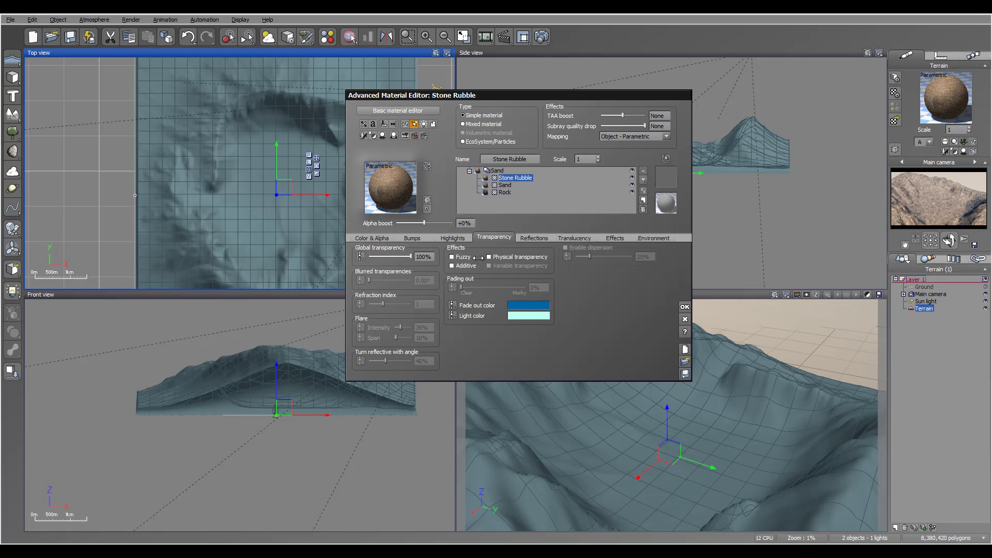
left_click(491, 267)
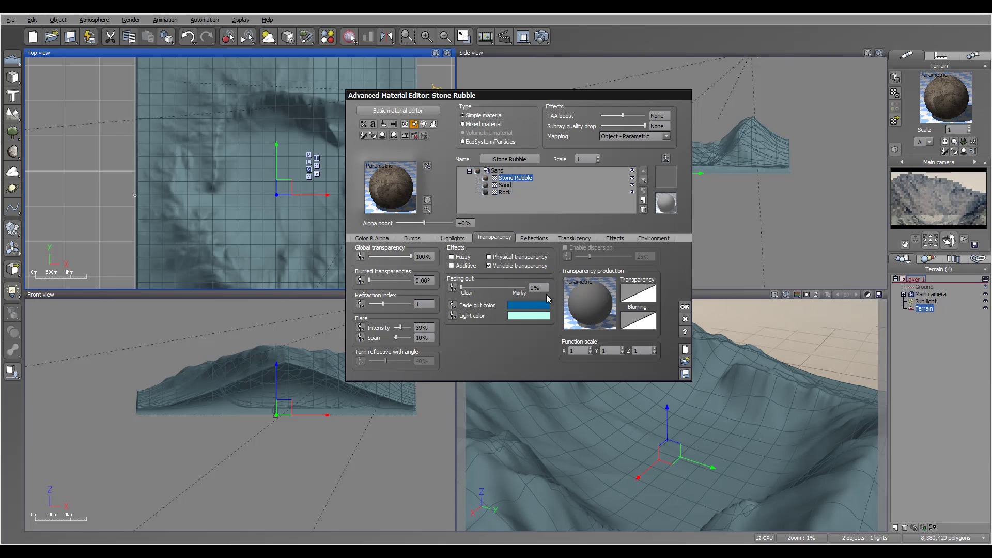
Step: Drive Stone Rubble's transparency with a Projected Texture Map node that loads L1Wear.tif, and invert the image
double_click(586, 304)
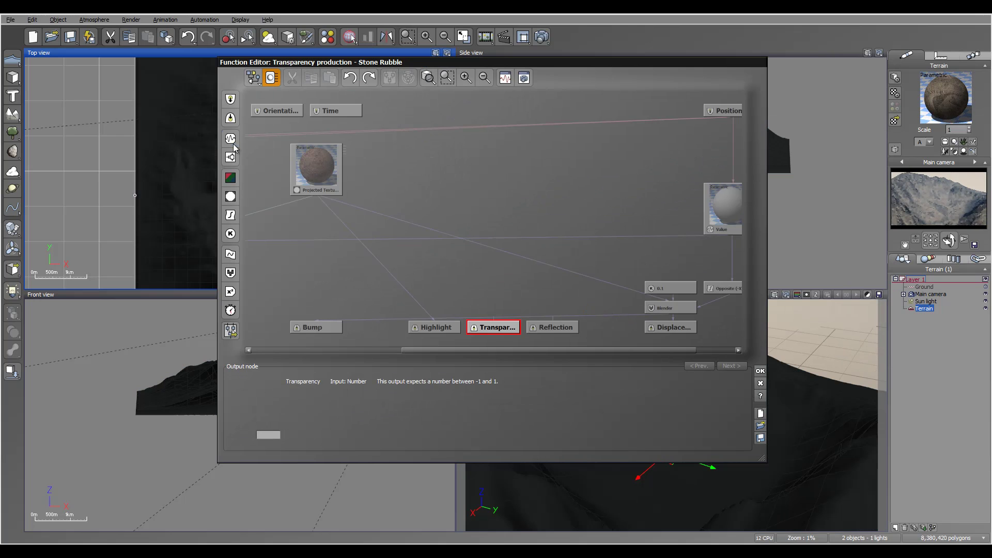
left_click(230, 196)
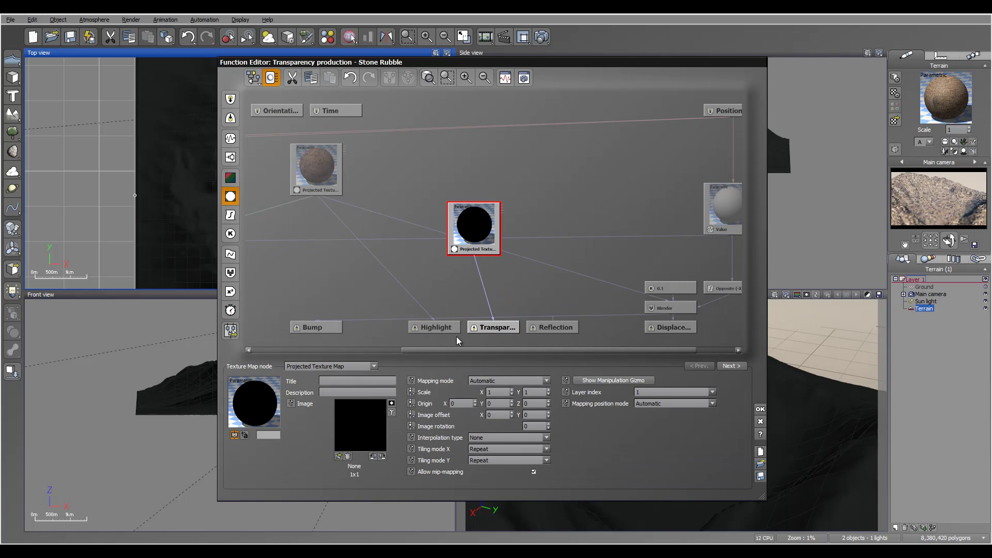
left_click(339, 457)
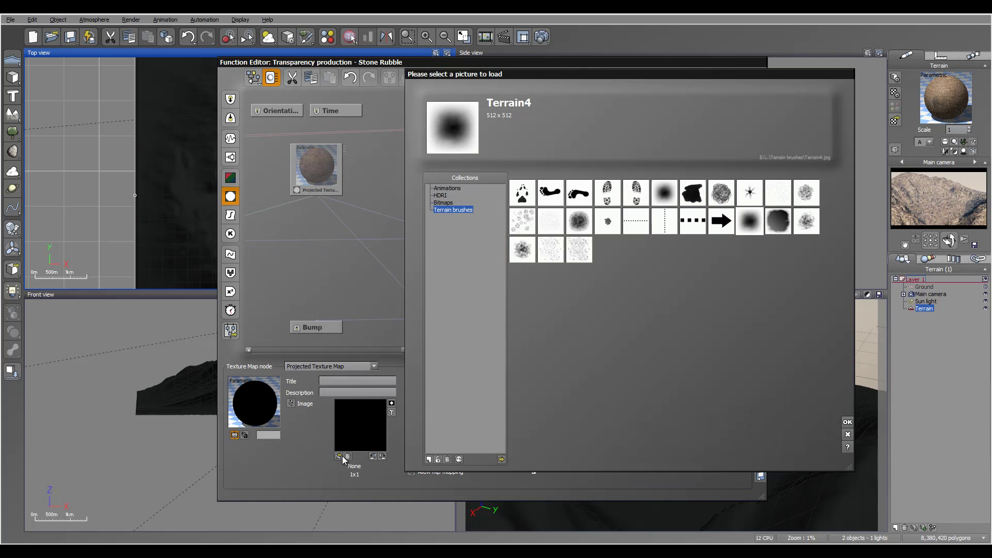
left_click(502, 459)
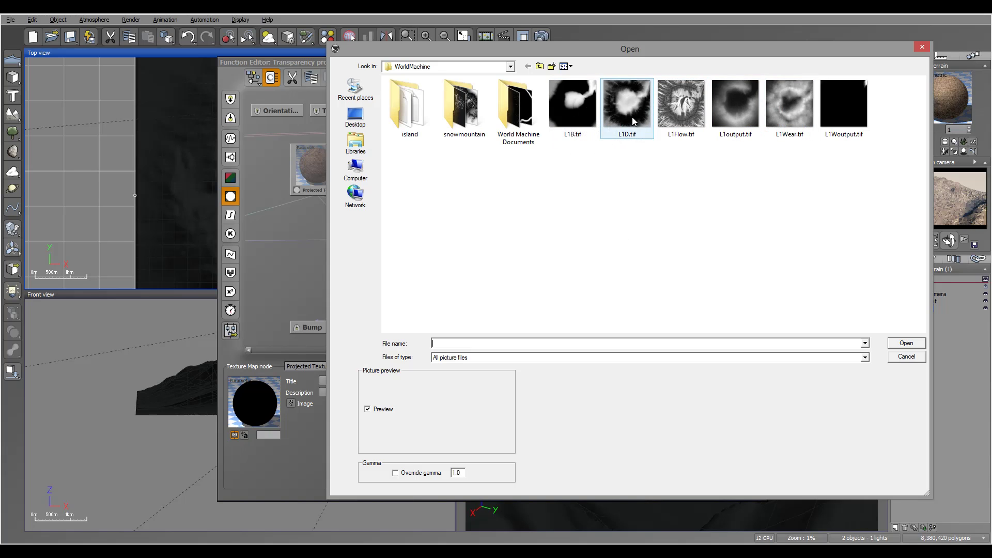
left_click(798, 109)
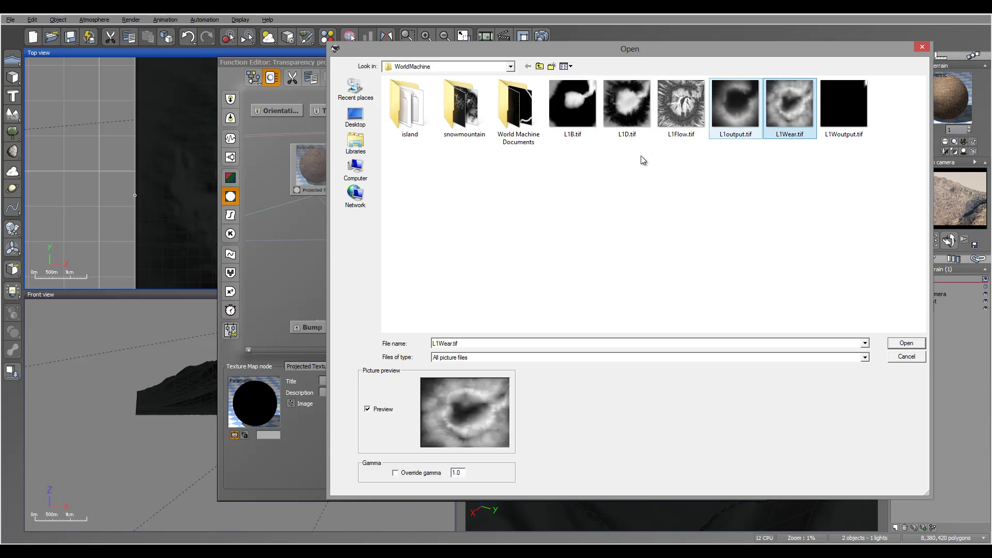
left_click(905, 344)
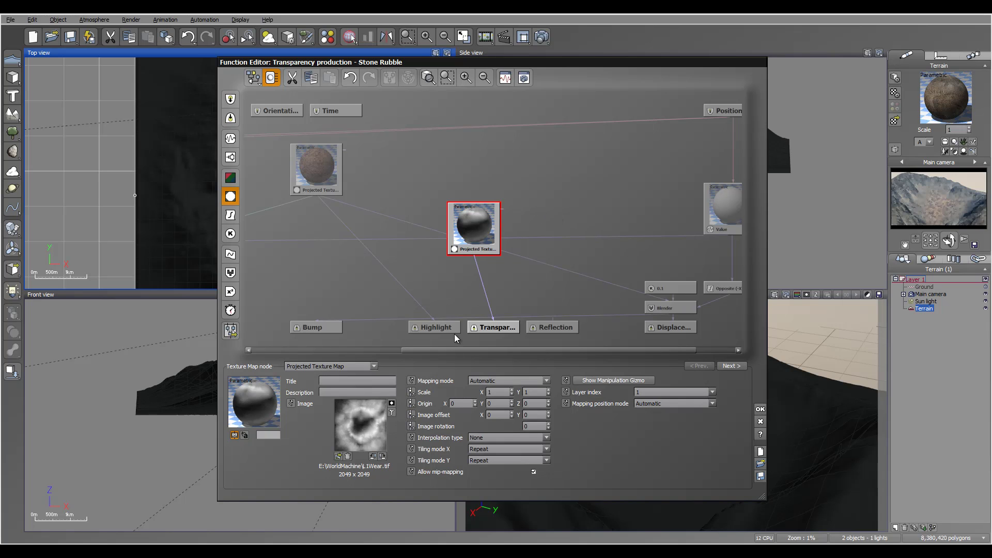
left_click(393, 402)
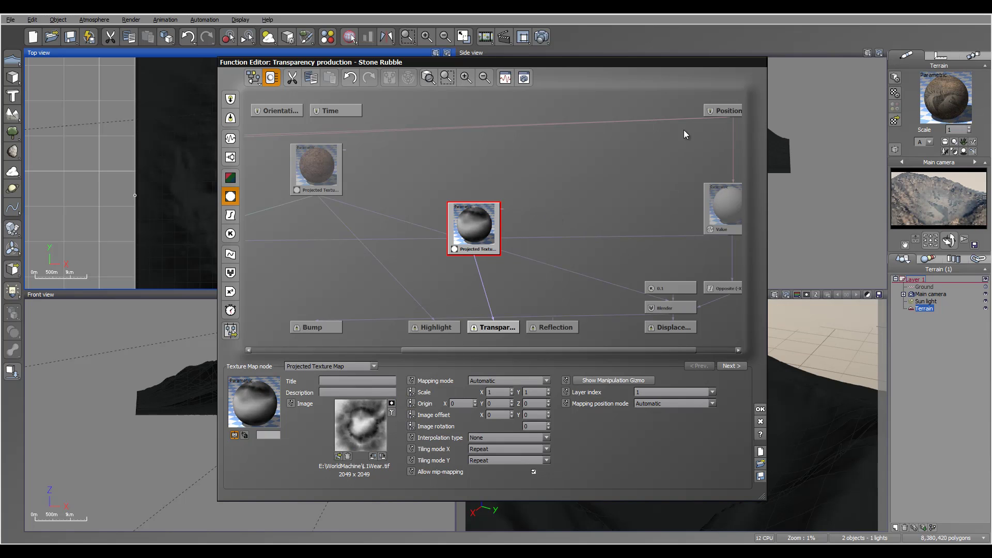
Step: Render the scene to check the wear-map mask on the Stone Rubble layer
left_click(540, 37)
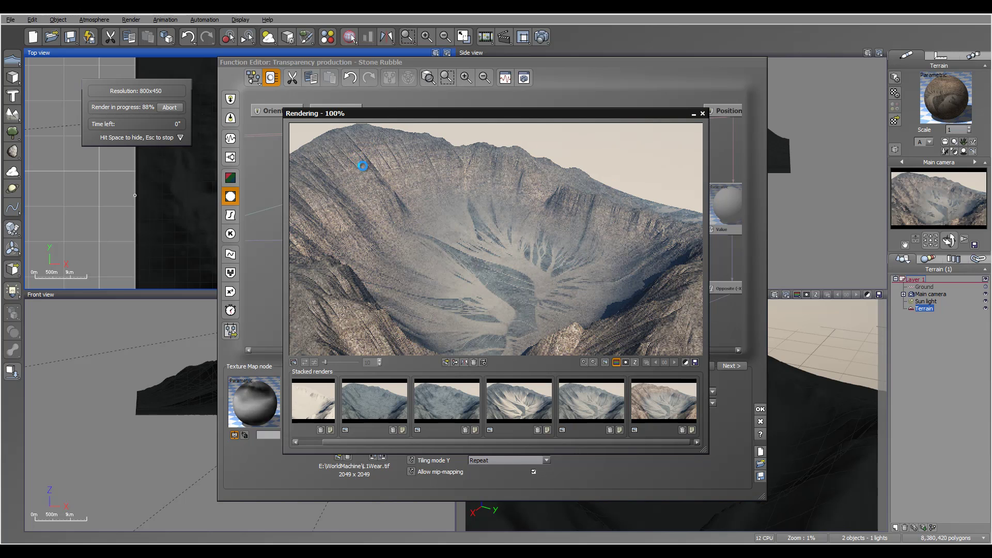
left_click(425, 373)
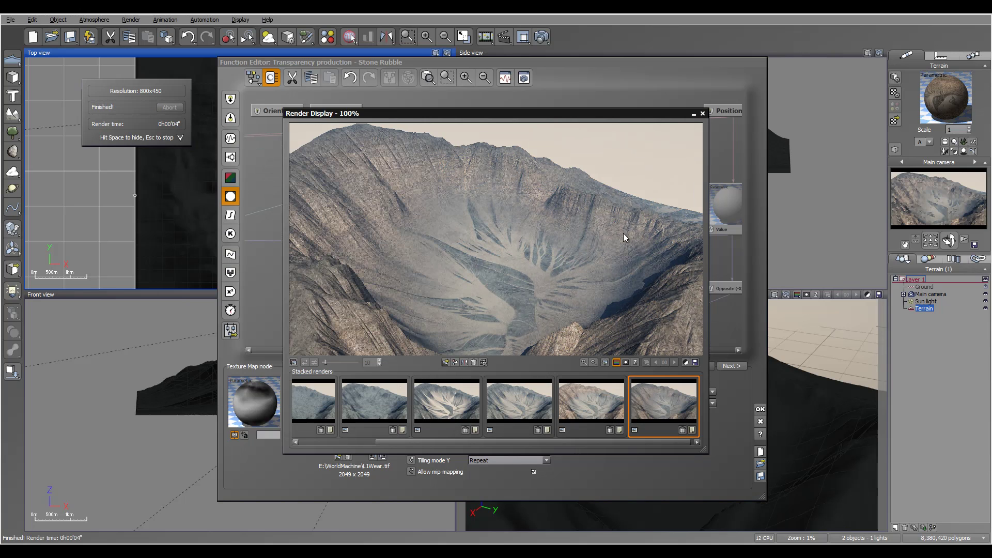
left_click(703, 113)
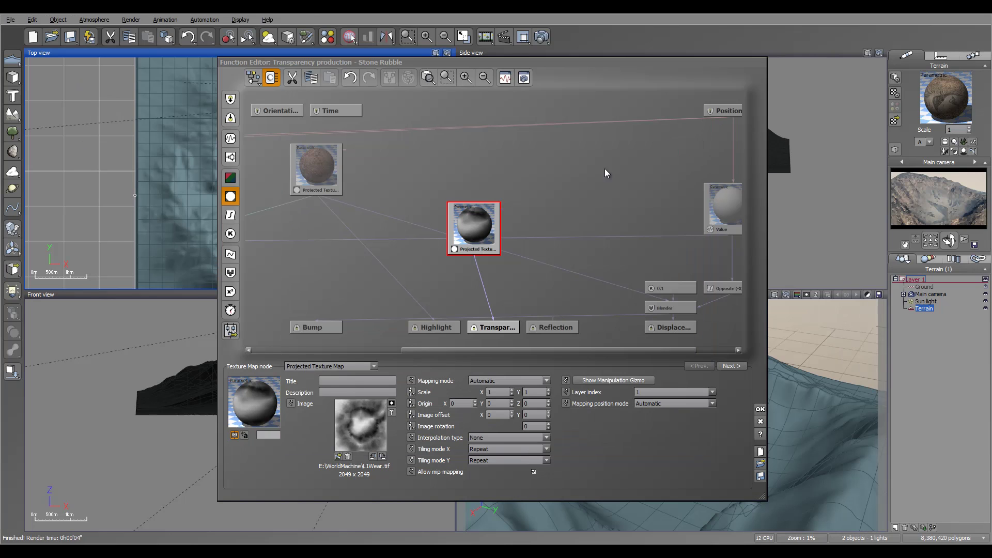
Step: Set the wear map's interpolation type to Bilinear and accept the transparency function
left_click(510, 439)
left_click(496, 449)
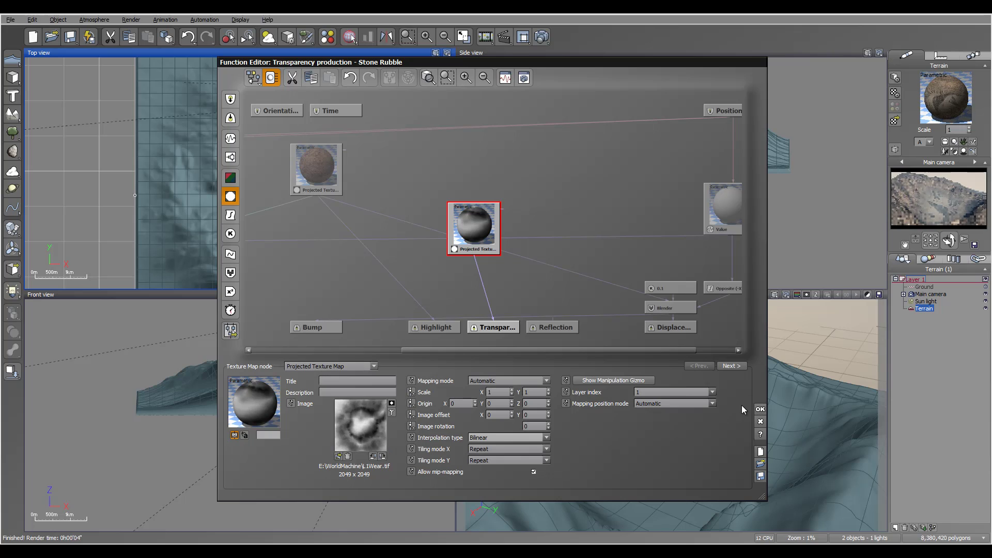
left_click(760, 409)
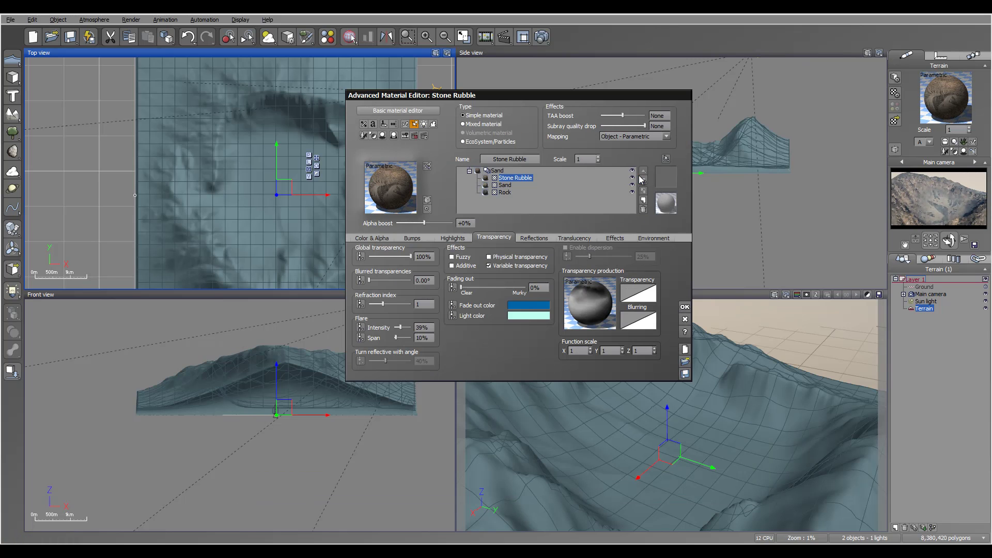
Step: Move the Stone Rubble layer below Sand and set its alpha boost to -39%
left_click(643, 179)
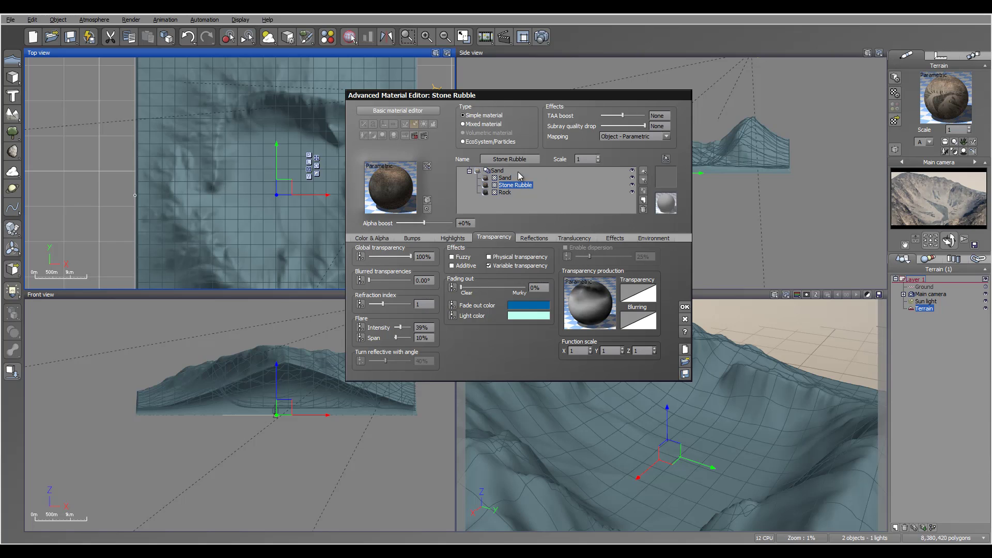
left_click(503, 178)
left_click(516, 185)
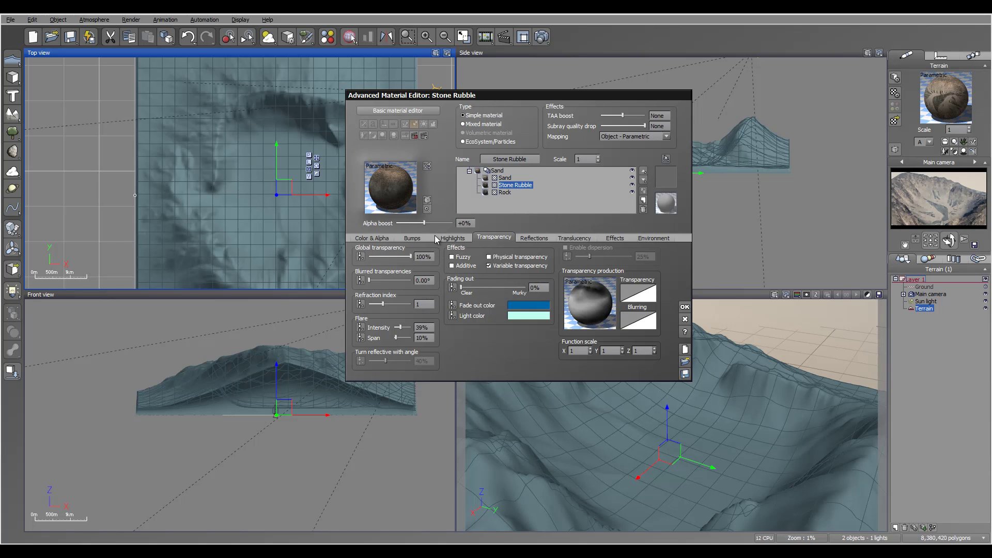
left_click_drag(430, 221, 422, 222)
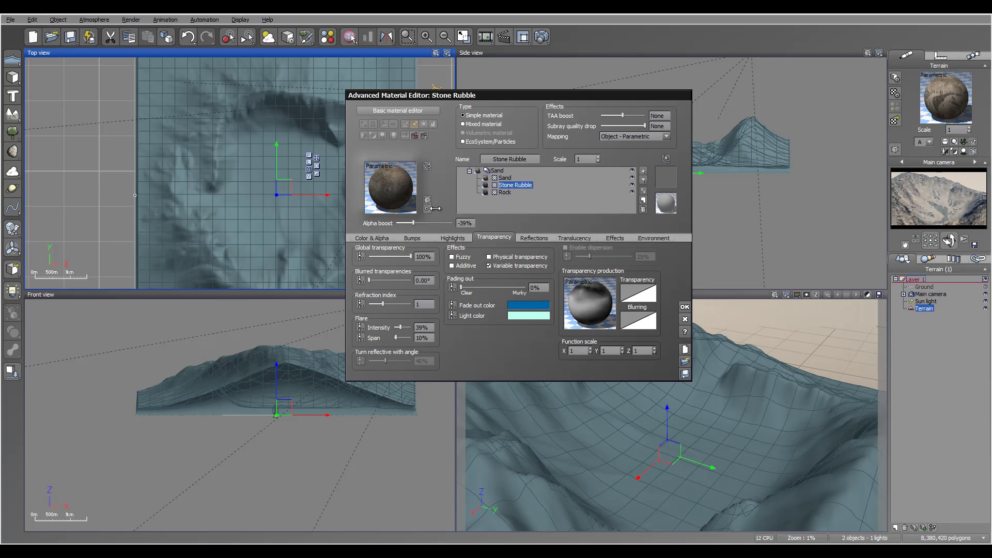
Step: Render the scene to check the reordered Stone Rubble and Sand layers
left_click(541, 38)
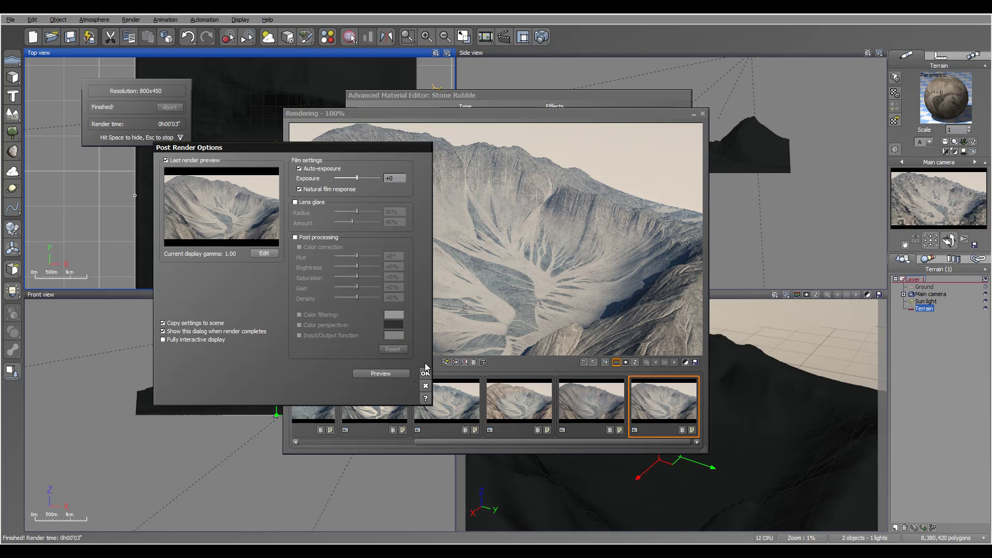
left_click(425, 371)
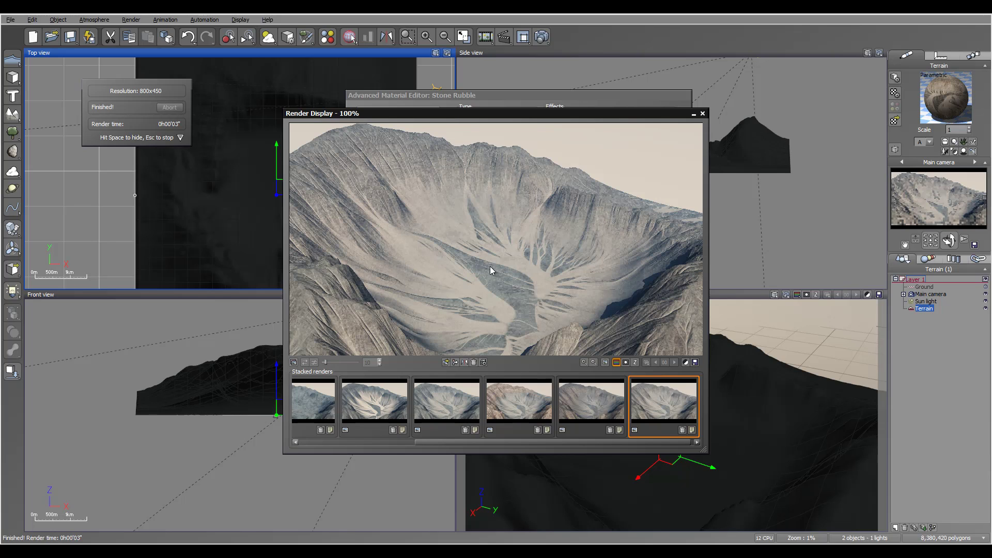
left_click(703, 113)
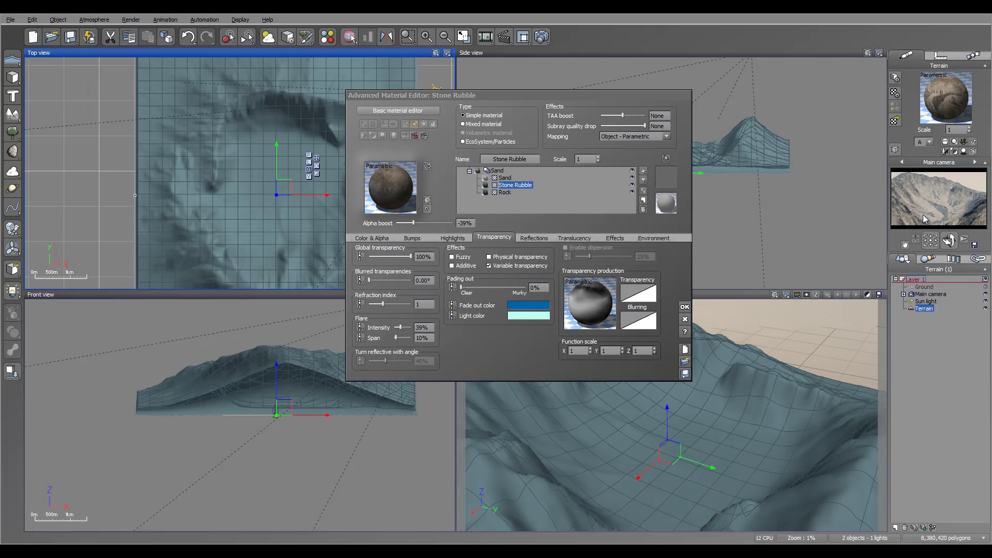
right_click(933, 199)
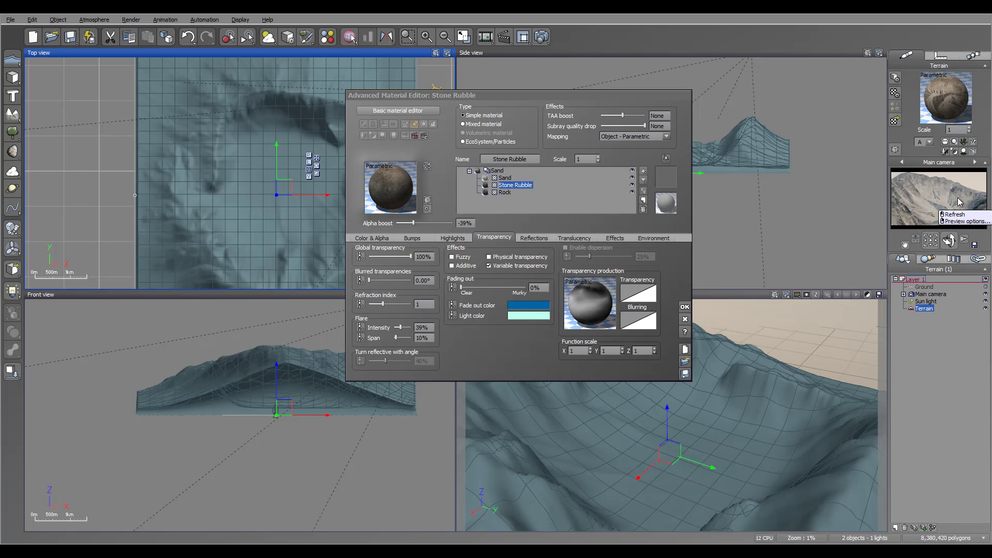
left_click(627, 223)
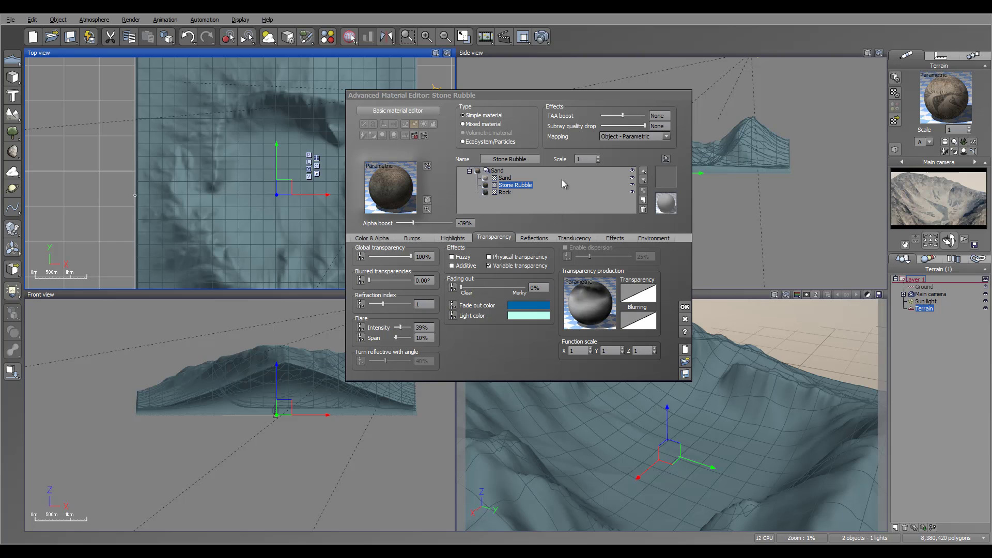
Step: Add the Rocks and Plants material from the Landscapes collection as a new layer and move it above Sand
left_click(666, 203)
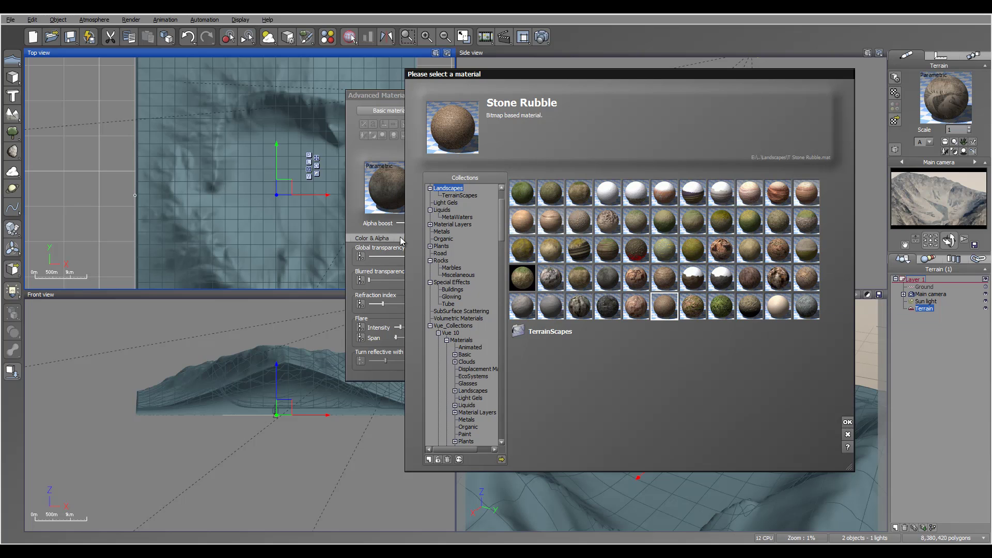
left_click(614, 312)
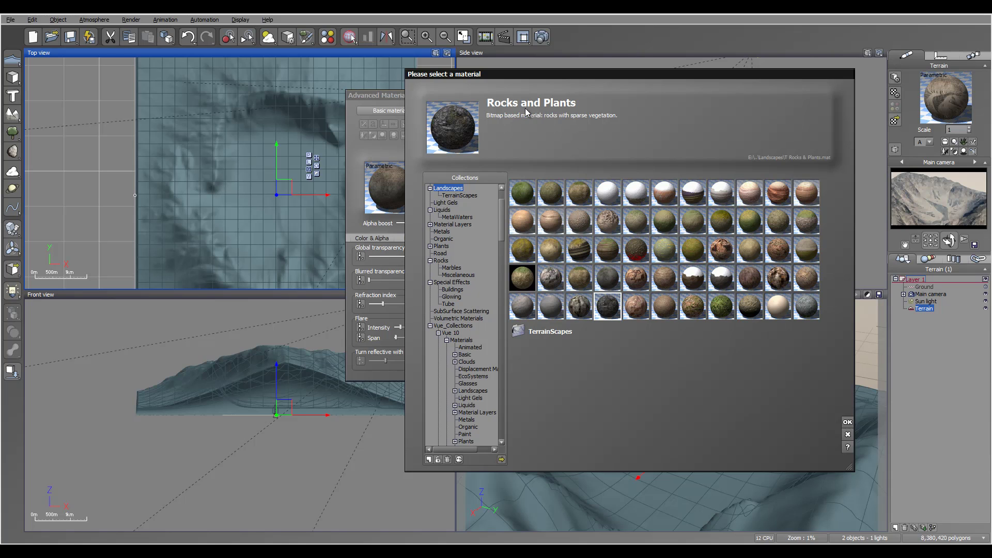
left_click(848, 423)
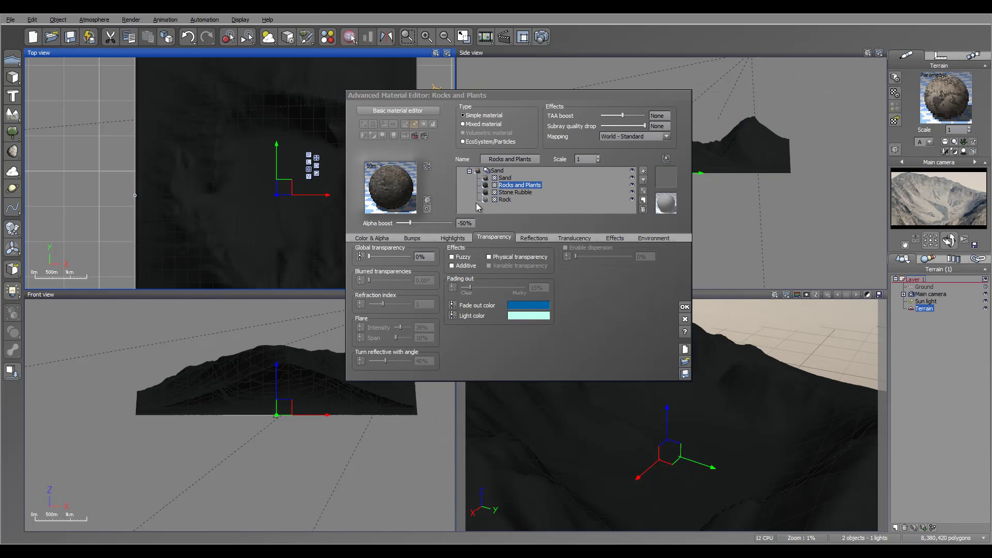
left_click(644, 171)
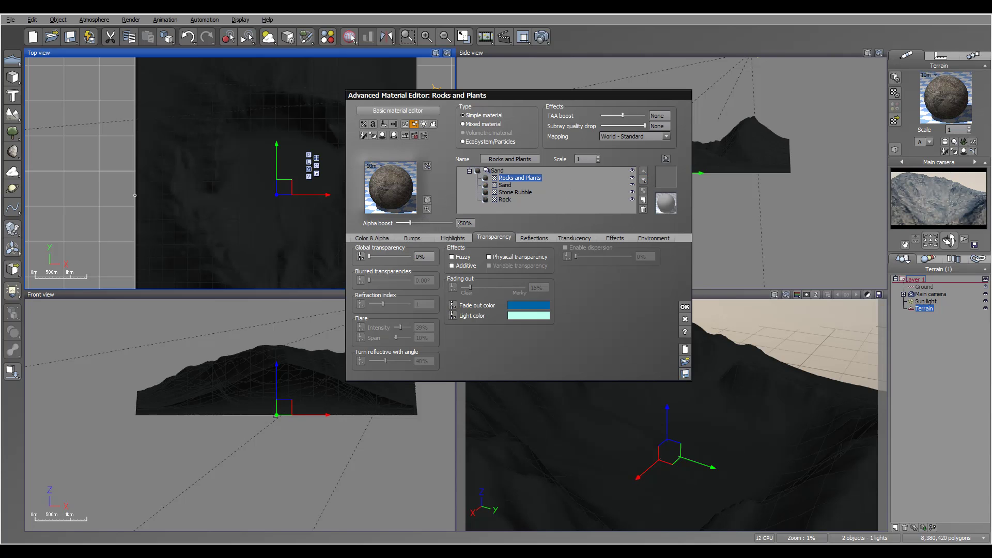
Step: Set the Rocks and Plants layer's alpha boost to 0%
left_click(465, 223)
type("00")
key("Return")
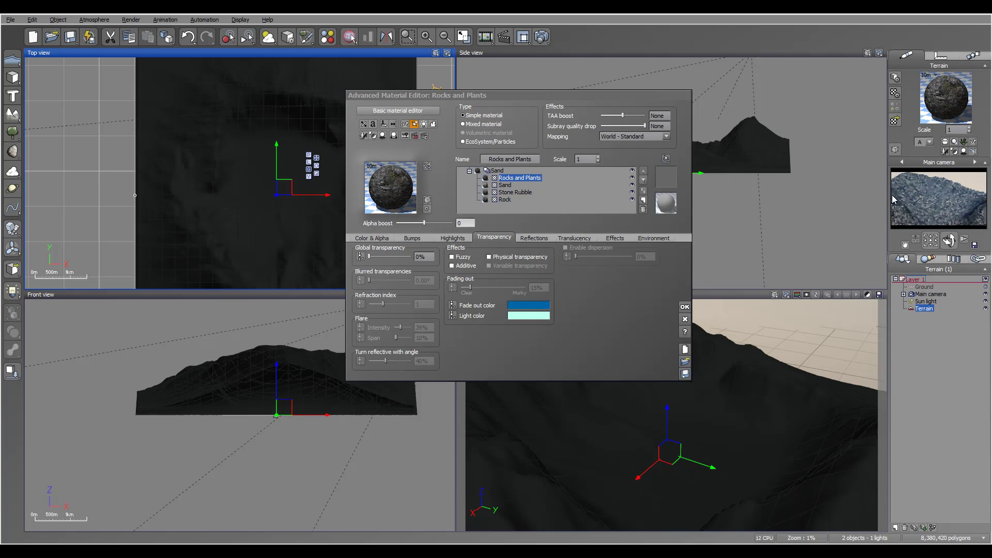
Step: Set the Rocks and Plants layer's color function scale to 0.01 in X, Y and Z and its mapping to Object - Parametric
left_click(380, 240)
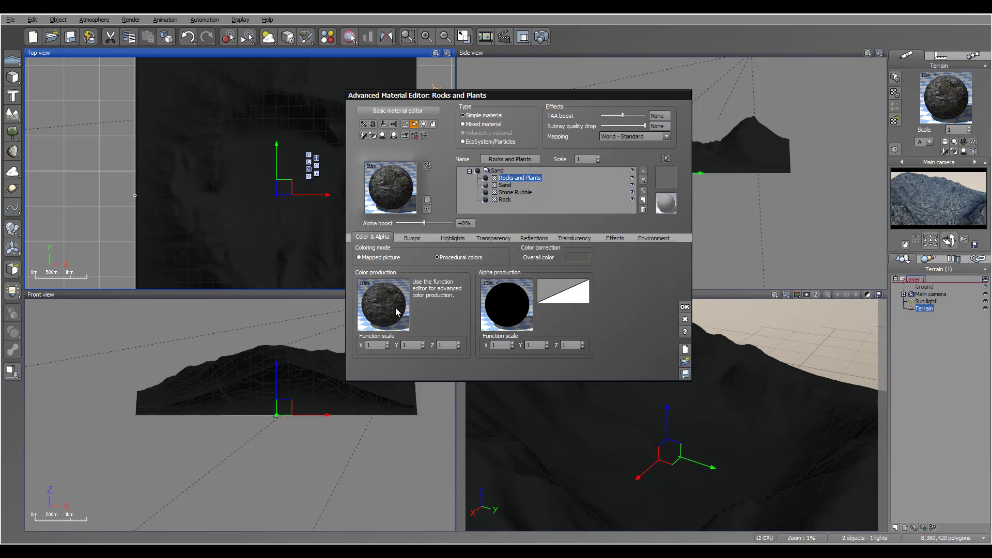
left_click(378, 344)
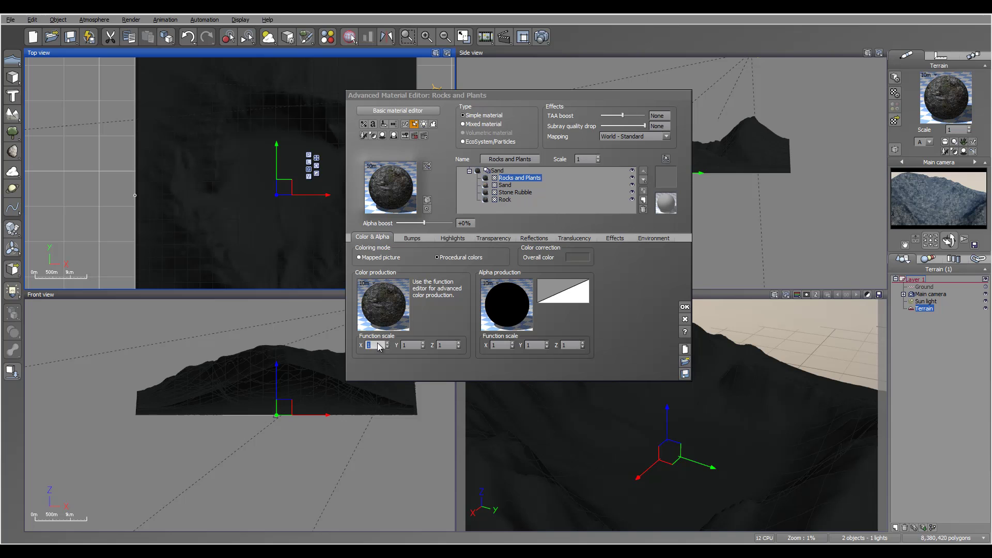
type("0.01")
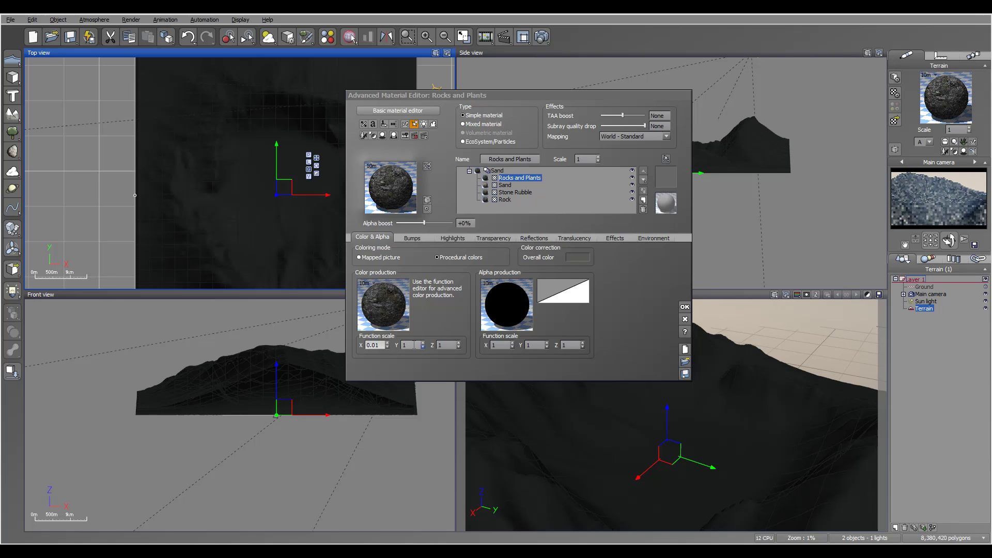
key("Tab")
type("0.01")
key("Tab")
type("0")
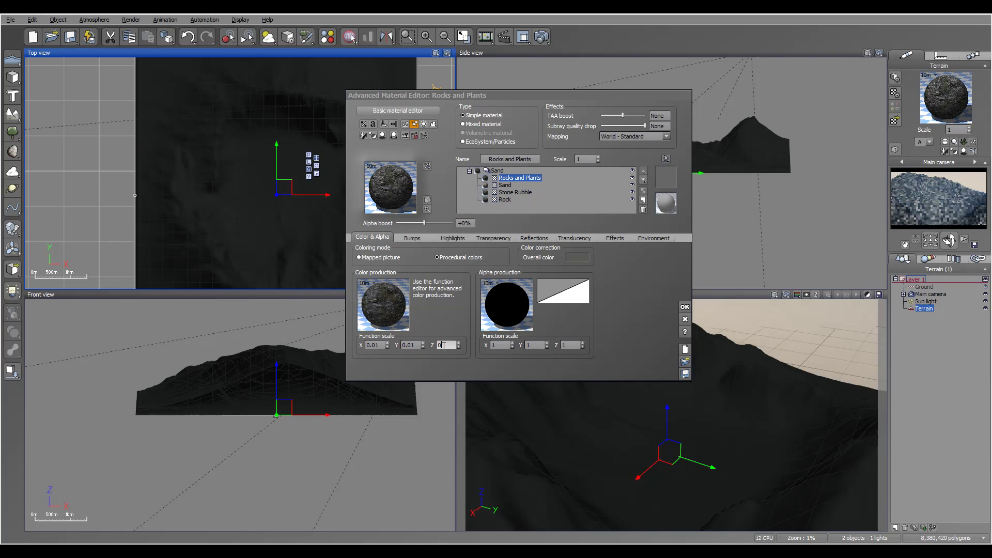
type(".01")
left_click(656, 136)
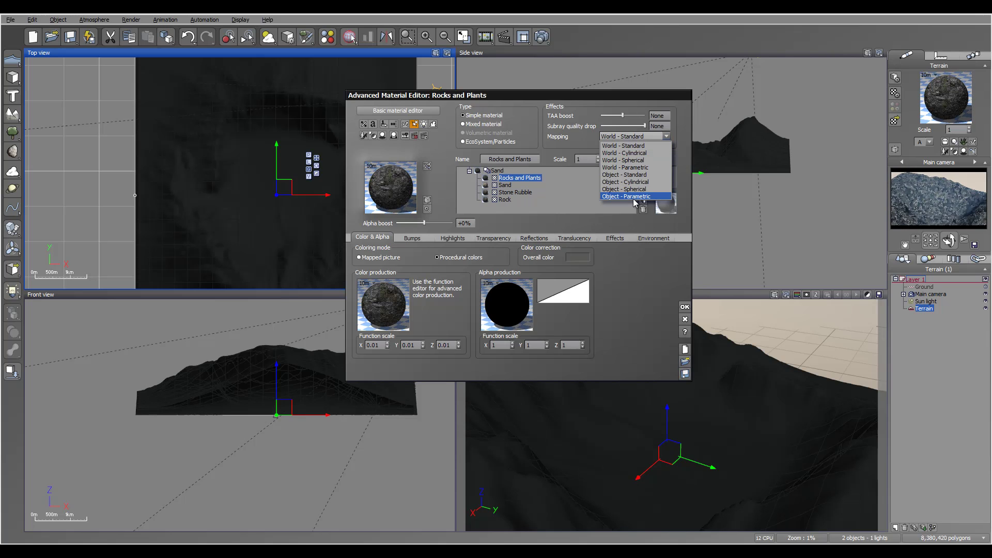
left_click(645, 182)
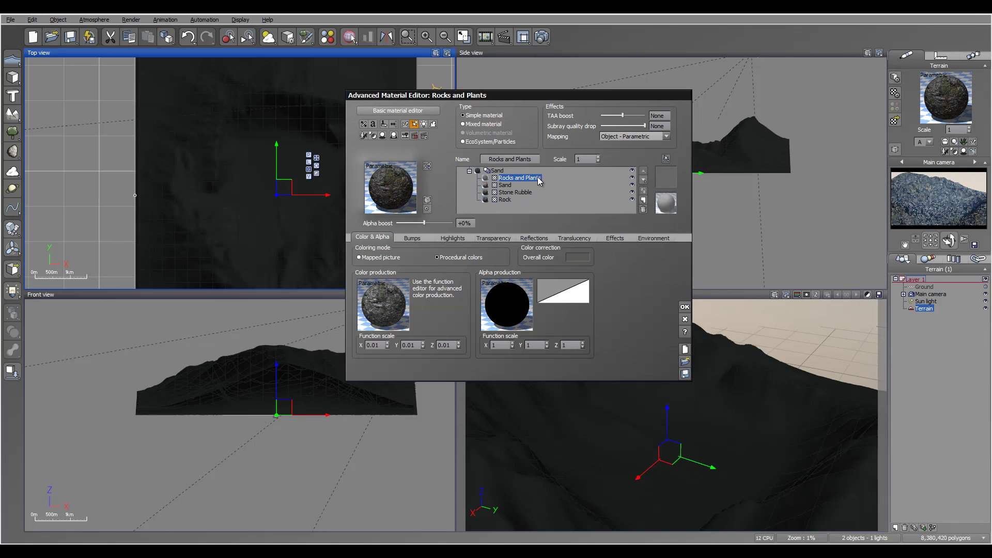
Step: Set the bump depth of the Rocks and Plants layer to 0
left_click(413, 237)
double_click(446, 301)
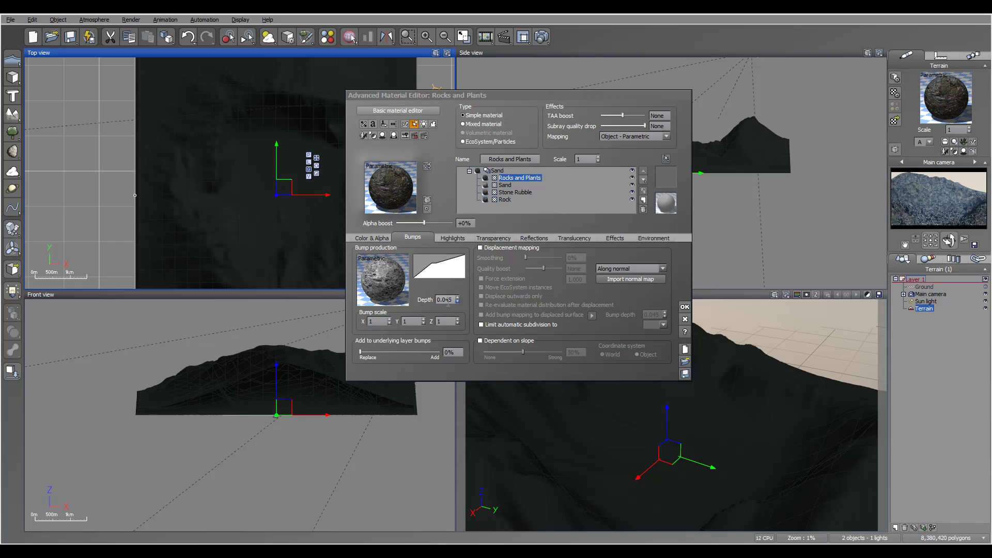
type("0")
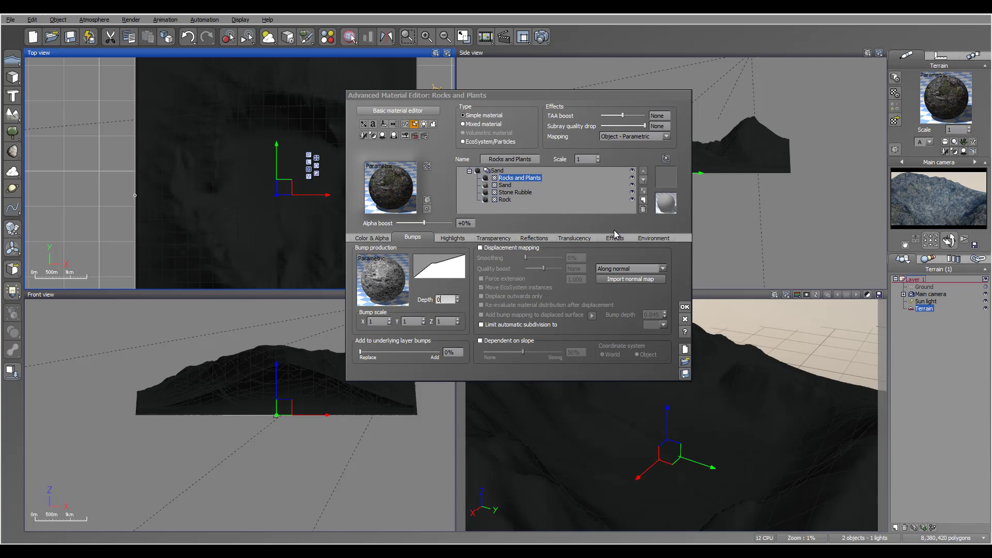
Step: Set the global transparency of the Rocks and Plants layer to 100%
left_click(639, 238)
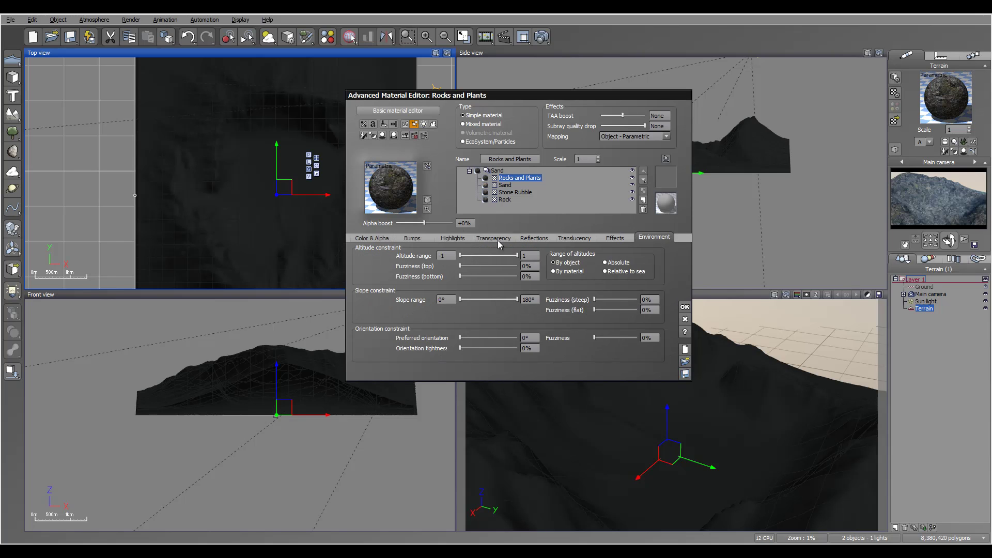
left_click(477, 238)
left_click_drag(407, 256, 412, 257)
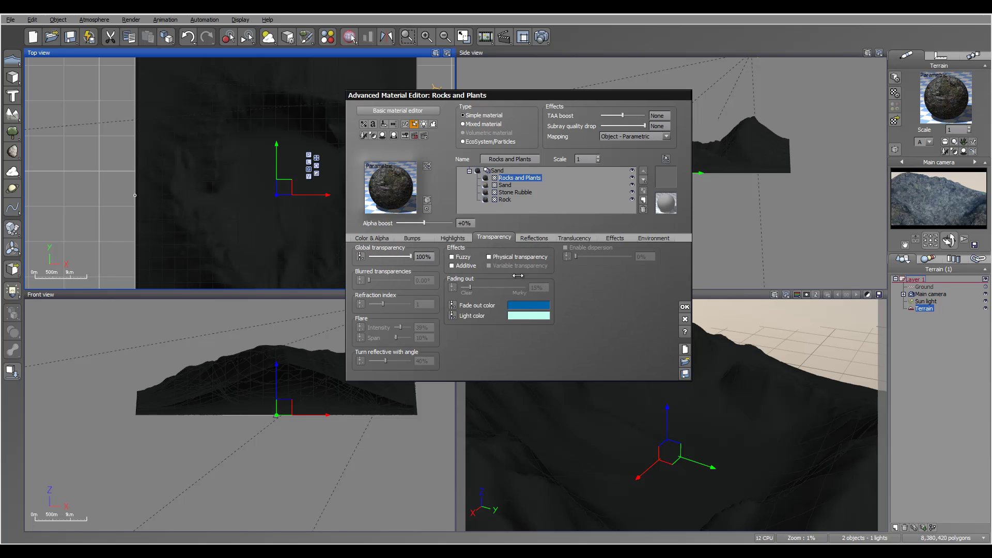
Step: Drive the layer's variable transparency with a Projected Texture Map node that loads L1D.tif from the WorldMachine folder
left_click(587, 302)
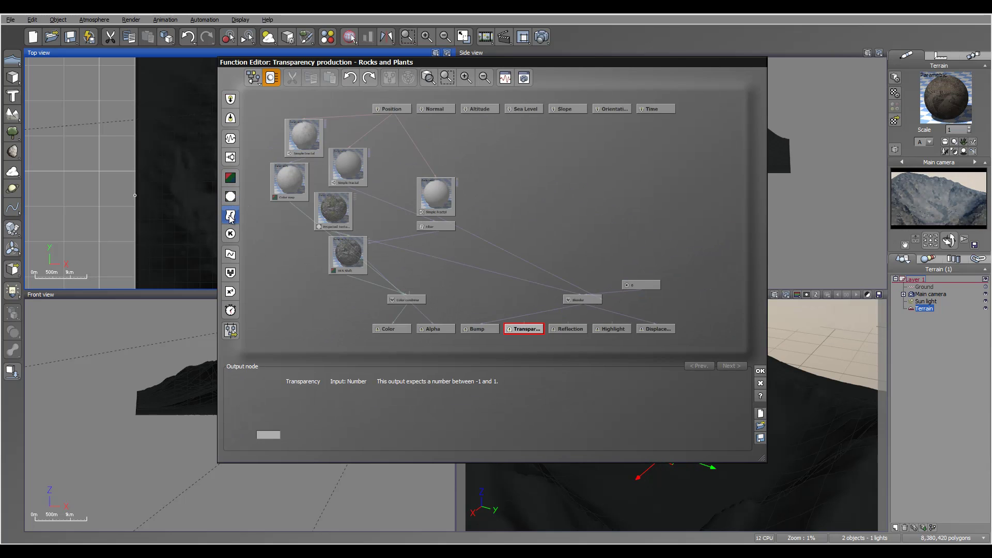
left_click(230, 196)
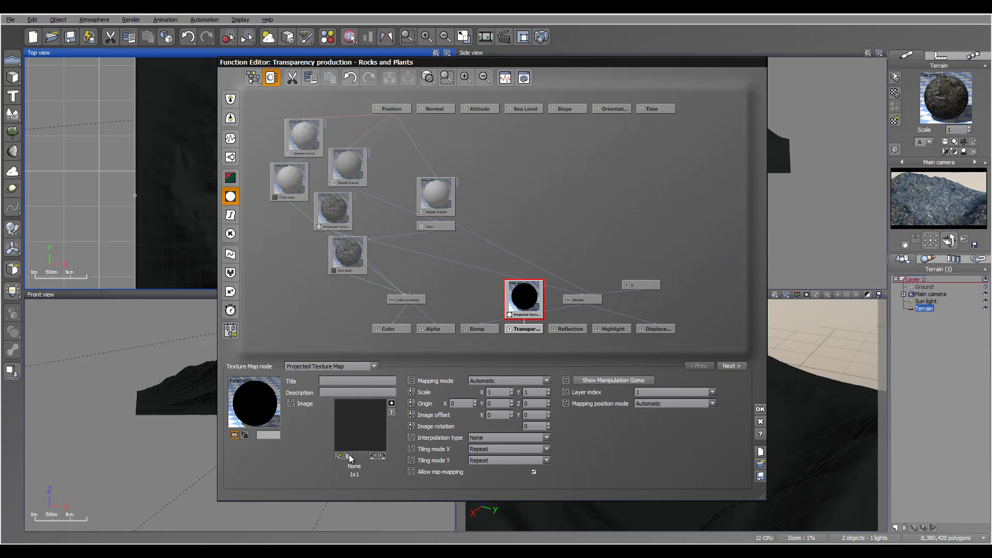
left_click(339, 456)
left_click(501, 459)
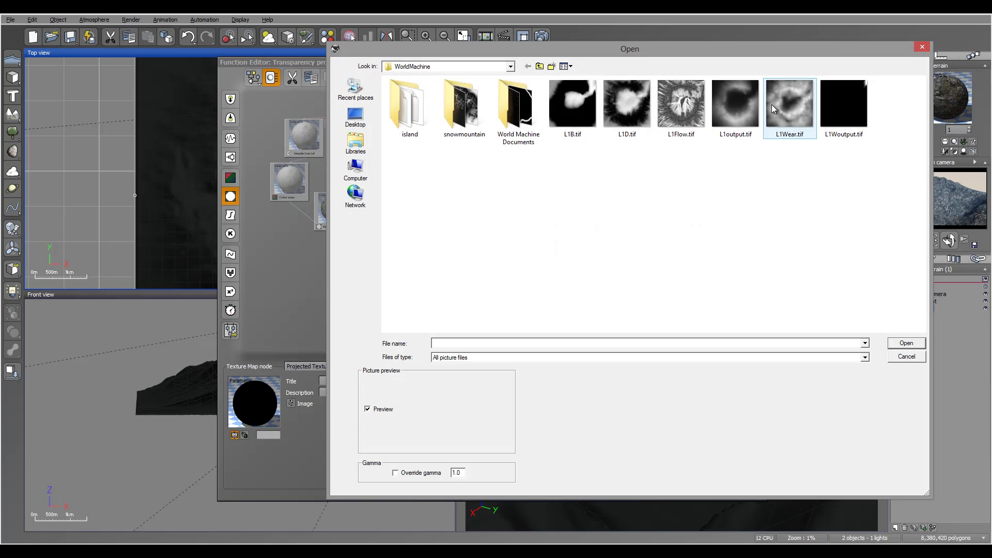
left_click(620, 95)
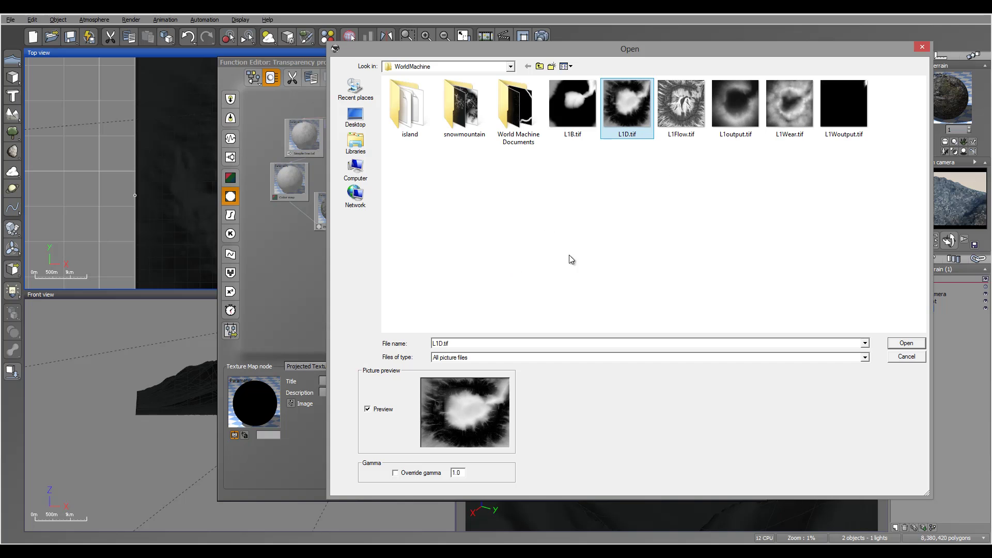
left_click(905, 344)
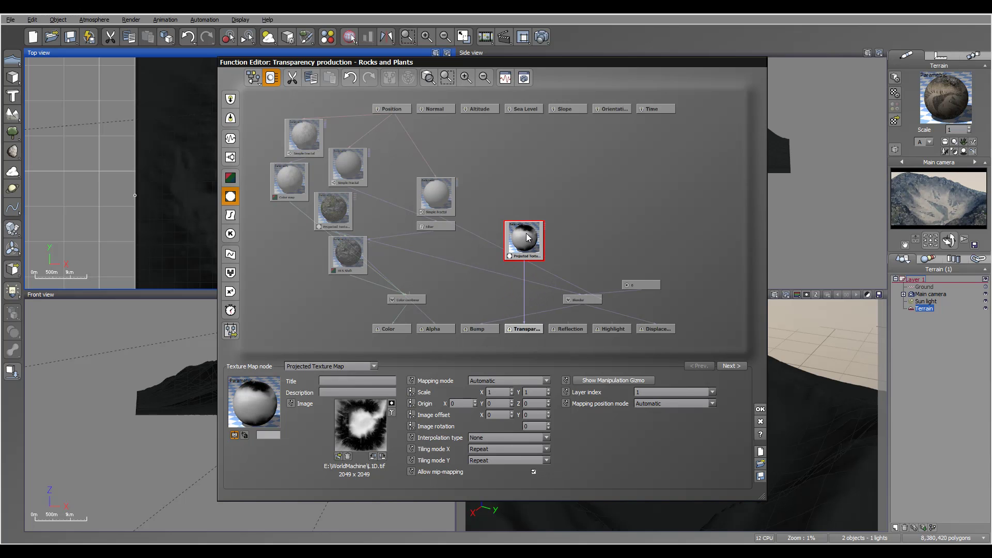
Step: Render the scene to check the Rocks and Plants layer masked by L1D.tif
key("ctrl+F9")
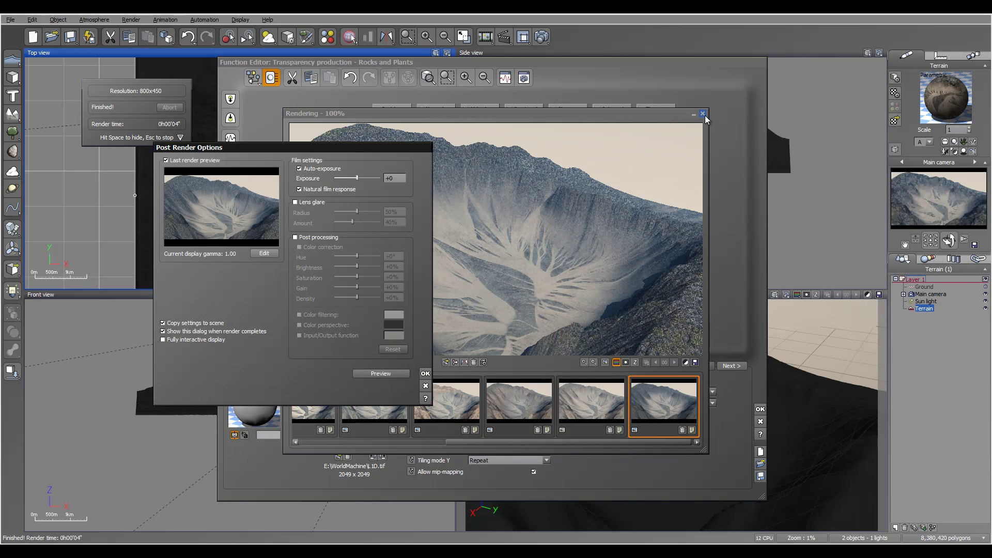
left_click(426, 375)
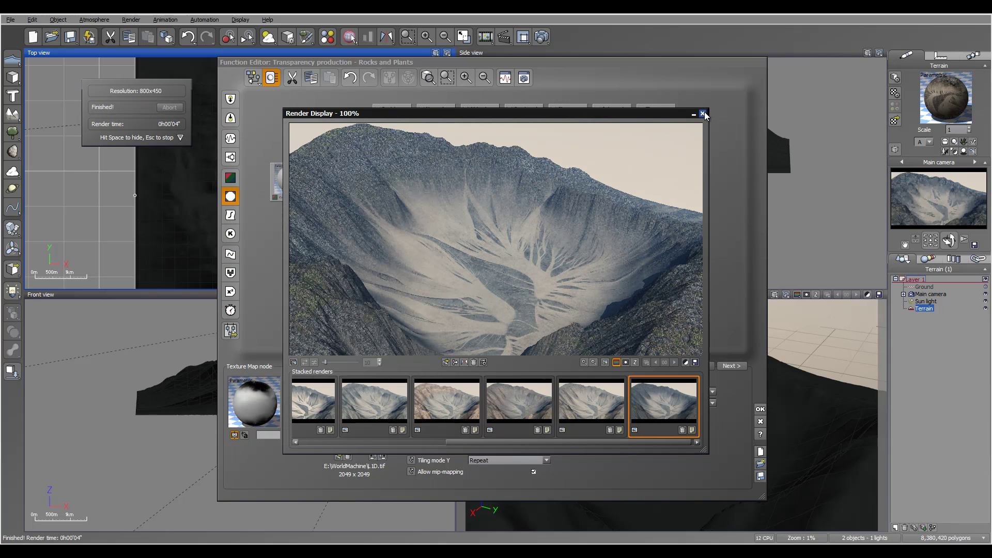
left_click(703, 114)
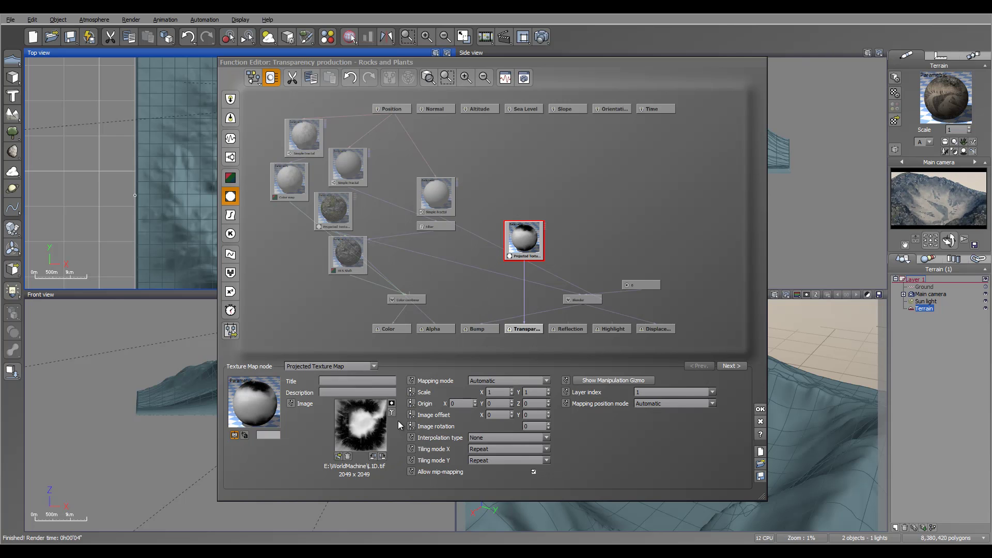
Step: Invert the L1D.tif transparency map and render the scene to check the inverted mask
left_click(391, 403)
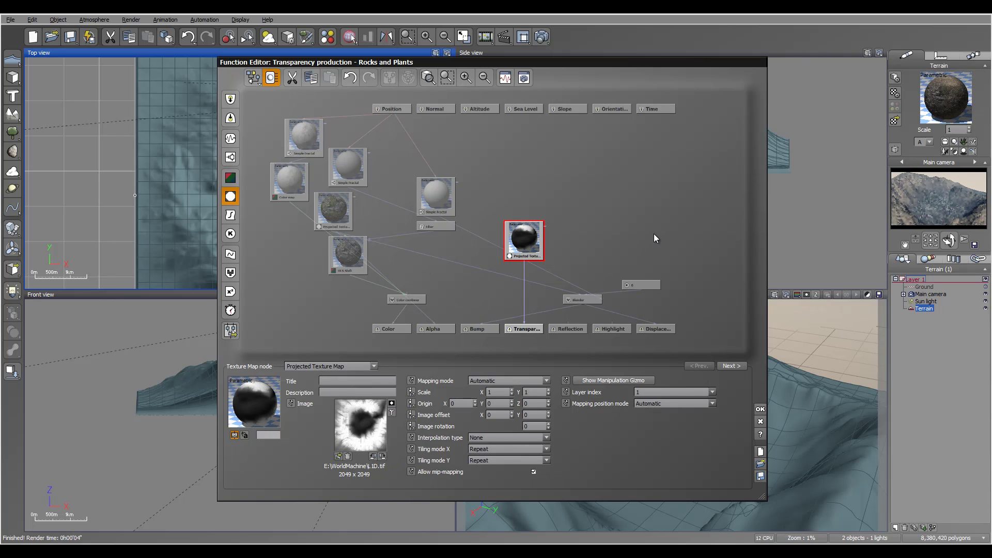
left_click(543, 37)
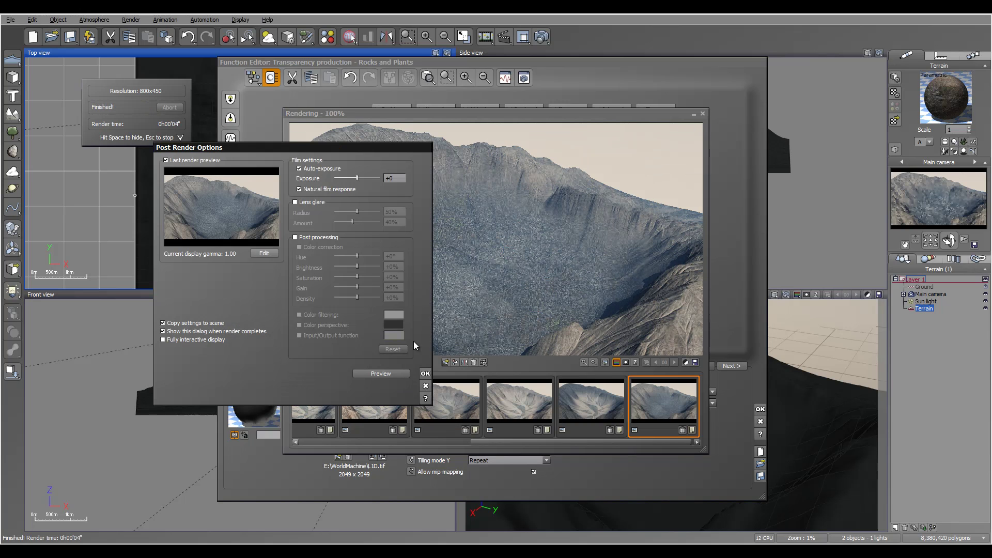
left_click(425, 373)
left_click(703, 114)
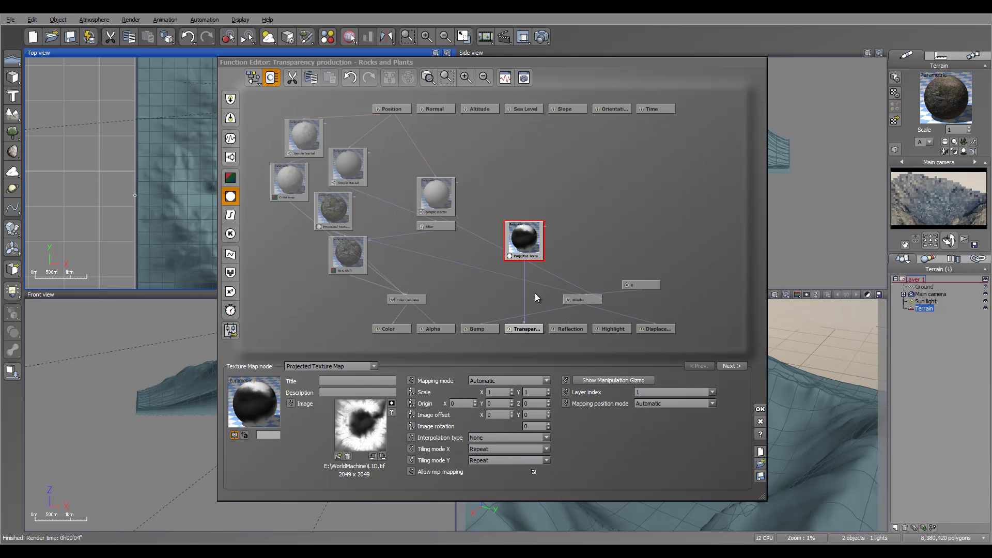
Step: Close the transparency function and move the Rocks and Plants layer below Stone Rubble
left_click(759, 420)
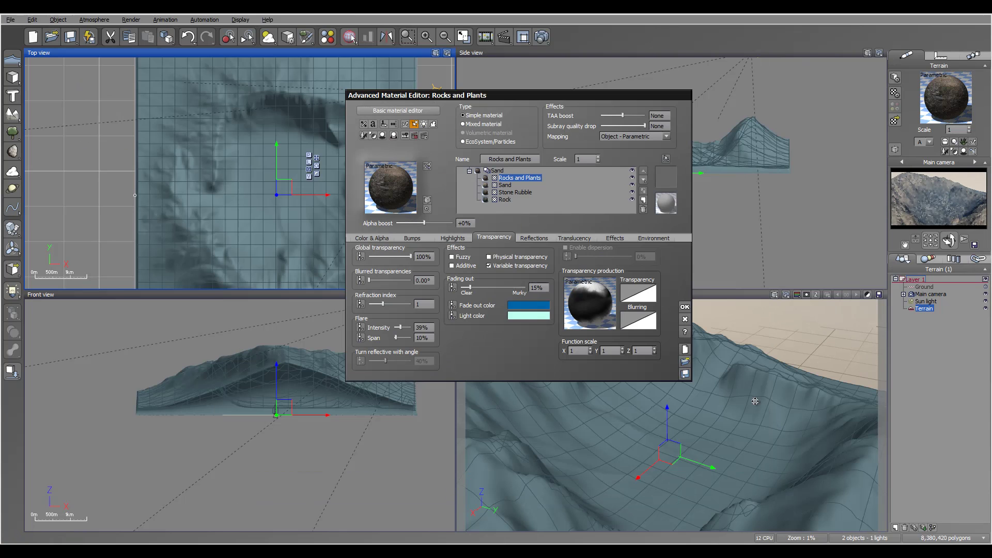
left_click(643, 181)
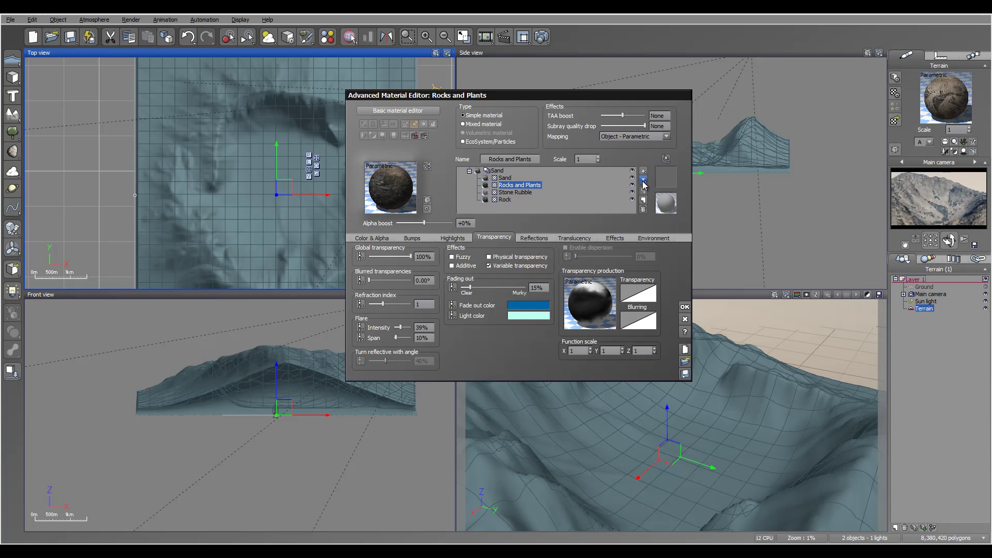
left_click(644, 181)
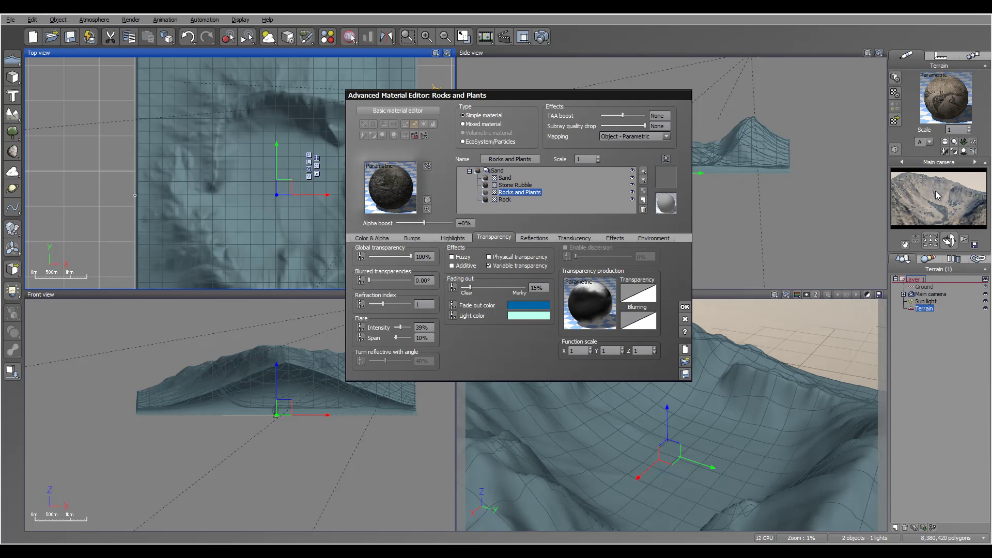
Step: Render the scene to check the Rocks and Plants layer beneath Stone Rubble
left_click(542, 36)
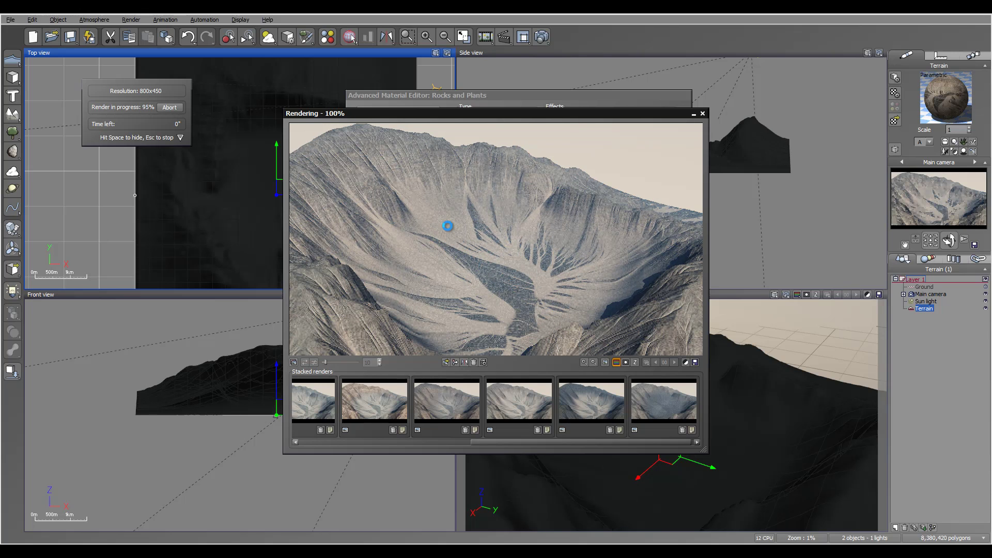
left_click(425, 373)
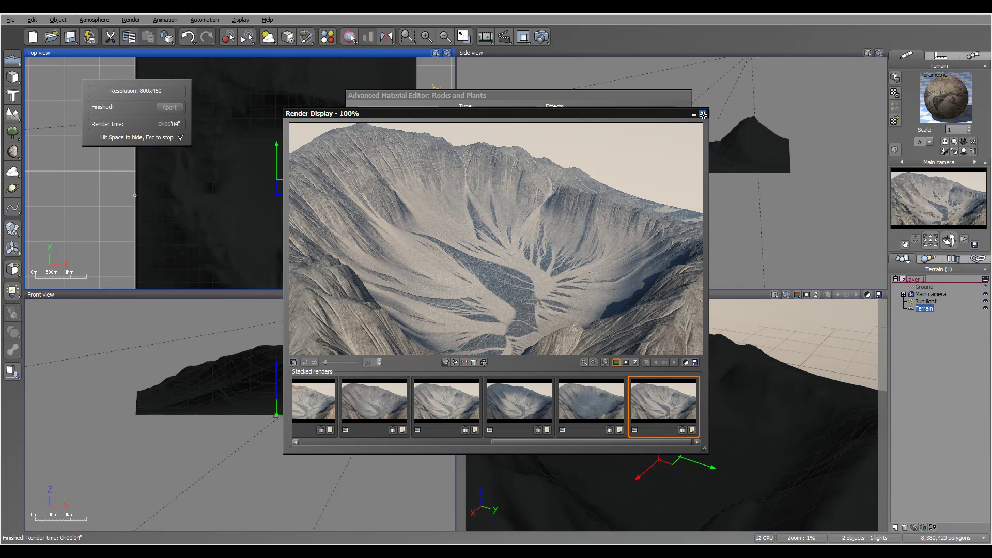
left_click(703, 114)
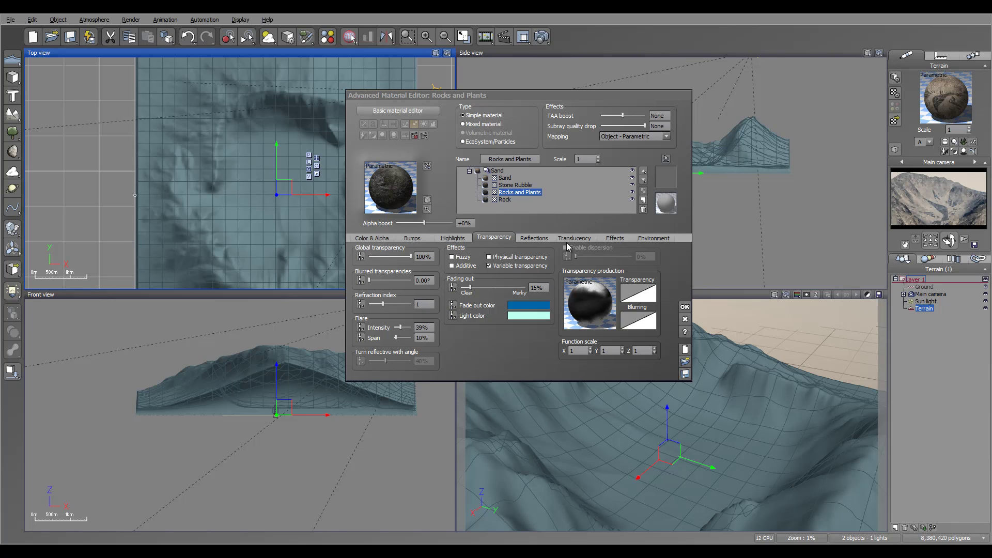
Step: Set the Rocks and Plants layer's overall color to a muted brown with hue 24, luminance 103 and saturation 38, and render the scene
left_click(383, 237)
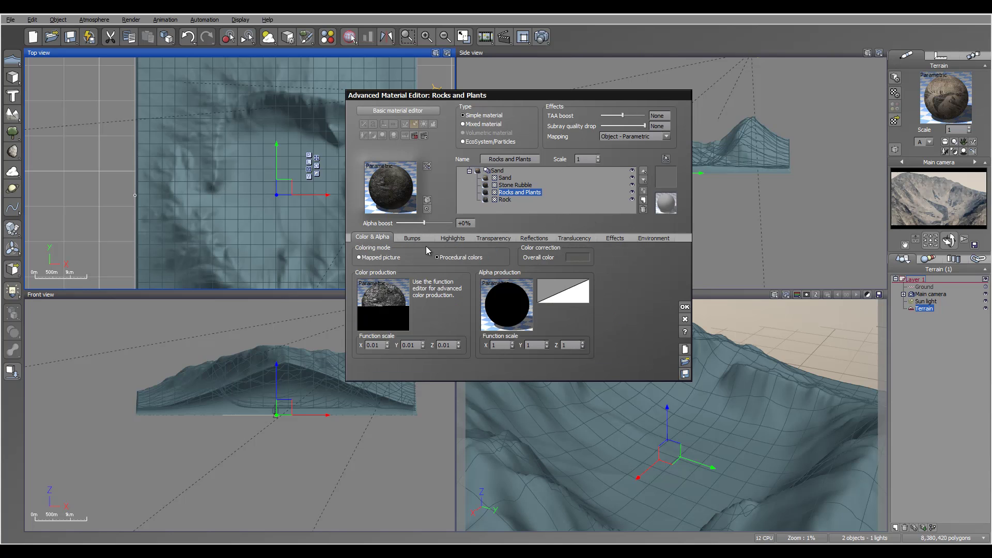
left_click(572, 254)
left_click(607, 264)
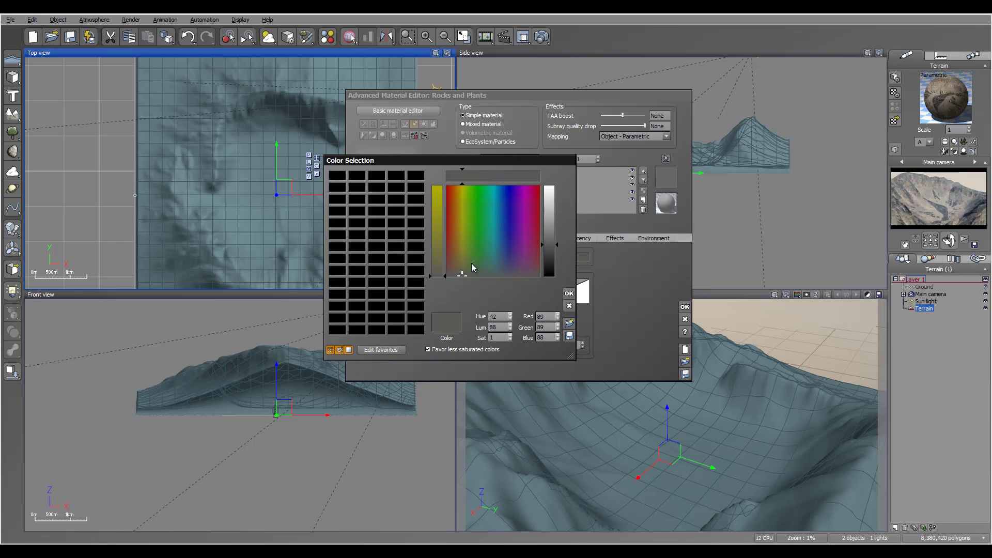
left_click_drag(462, 276, 457, 270)
left_click_drag(562, 244, 549, 236)
left_click(569, 293)
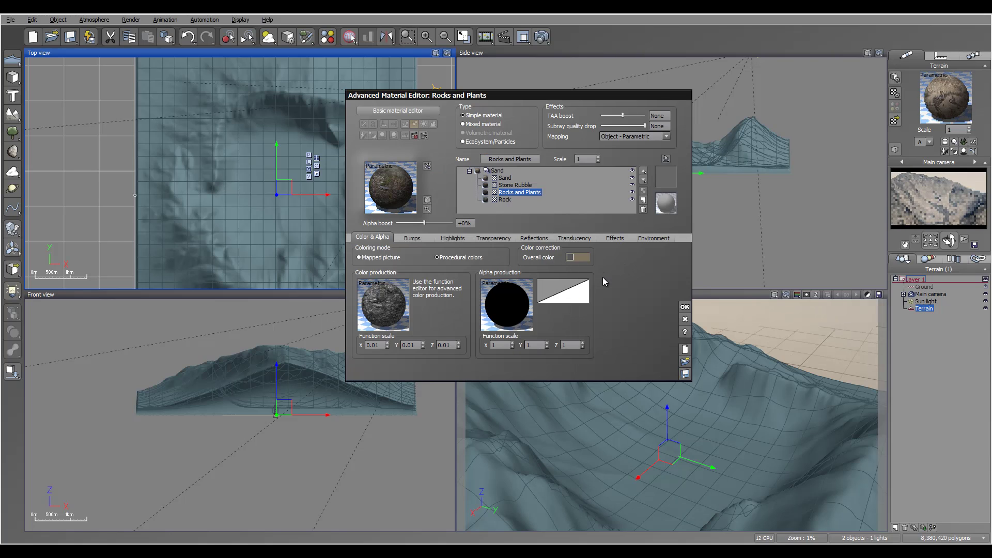
right_click(582, 259)
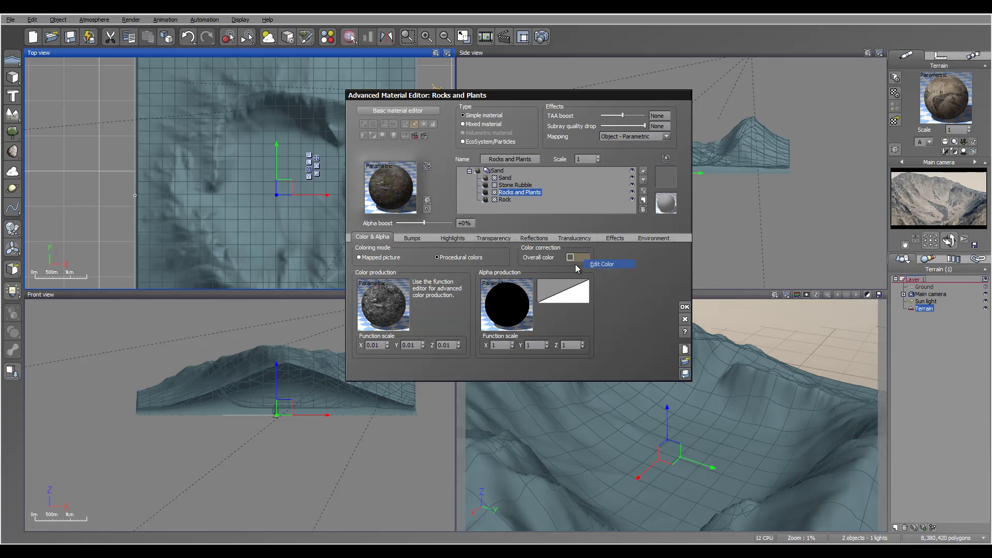
left_click(599, 264)
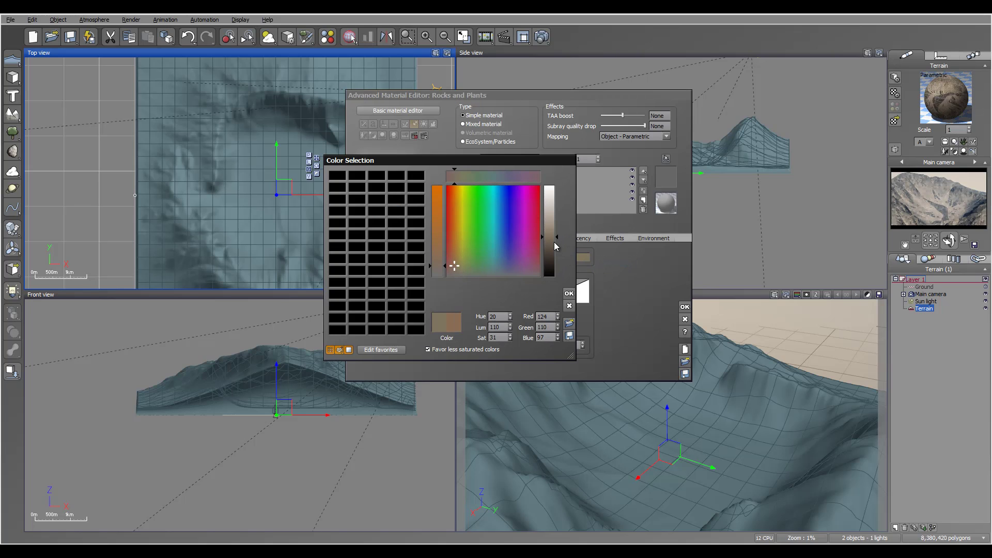
left_click_drag(453, 264, 455, 263)
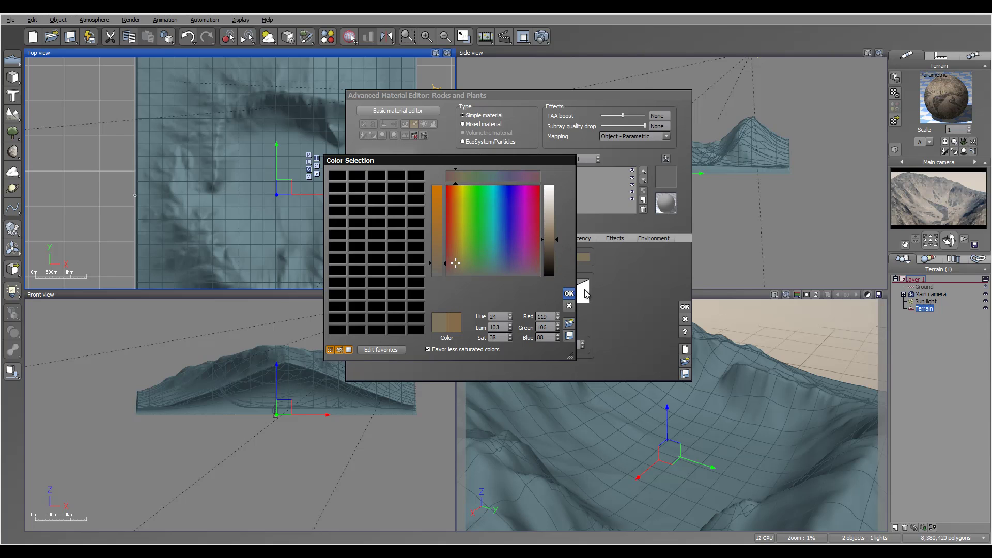
left_click(569, 294)
key("ctrl+F9")
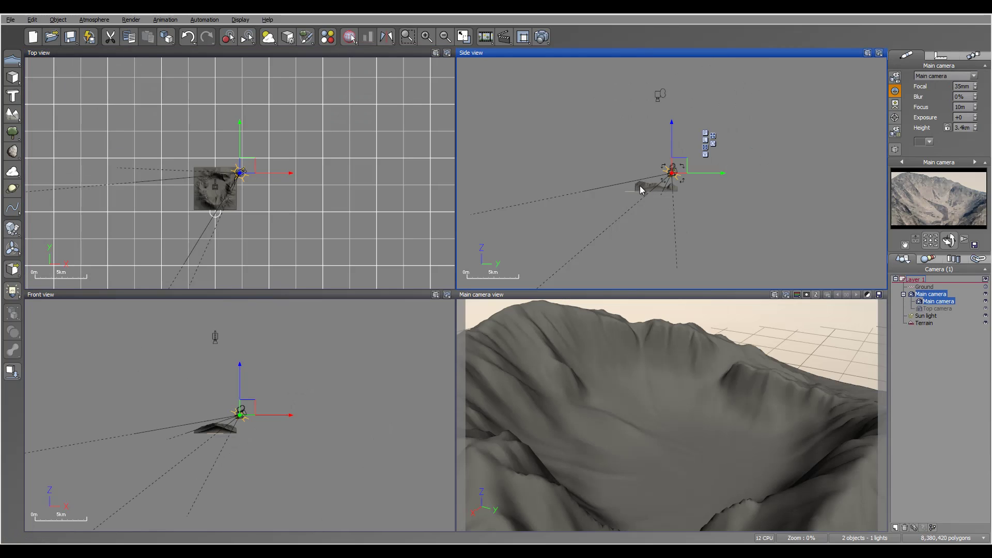
Step: Add the Red plastic material from the Basic collection as a new layer above Sand in the terrain's material
scroll(655, 196, "up", 5)
scroll(656, 186, "up", 3)
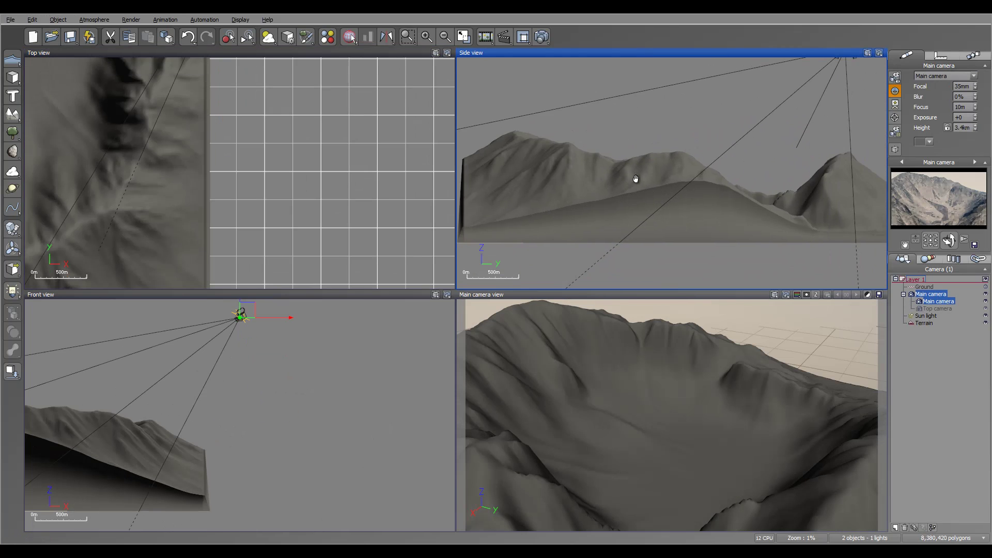
scroll(694, 168, "down", 3)
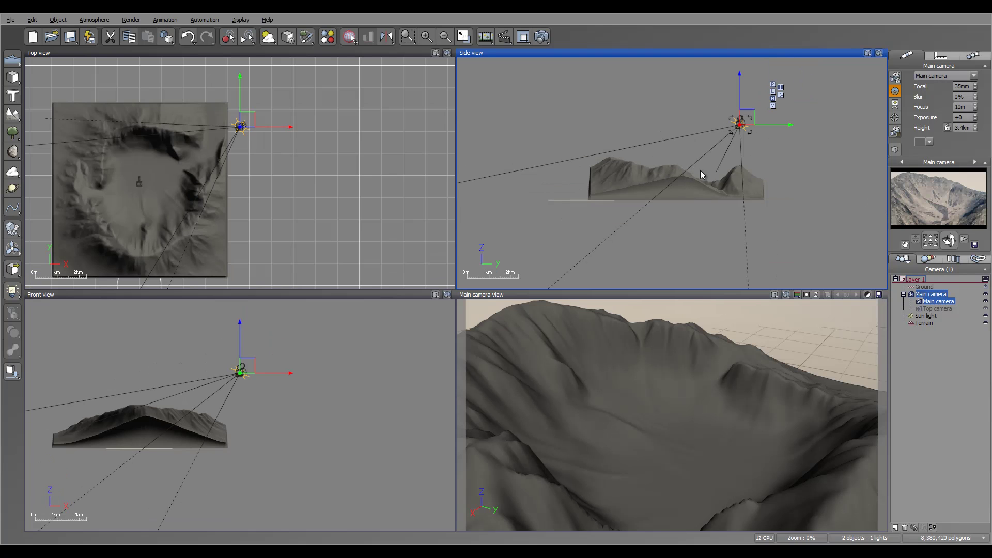
left_click(924, 323)
double_click(933, 114)
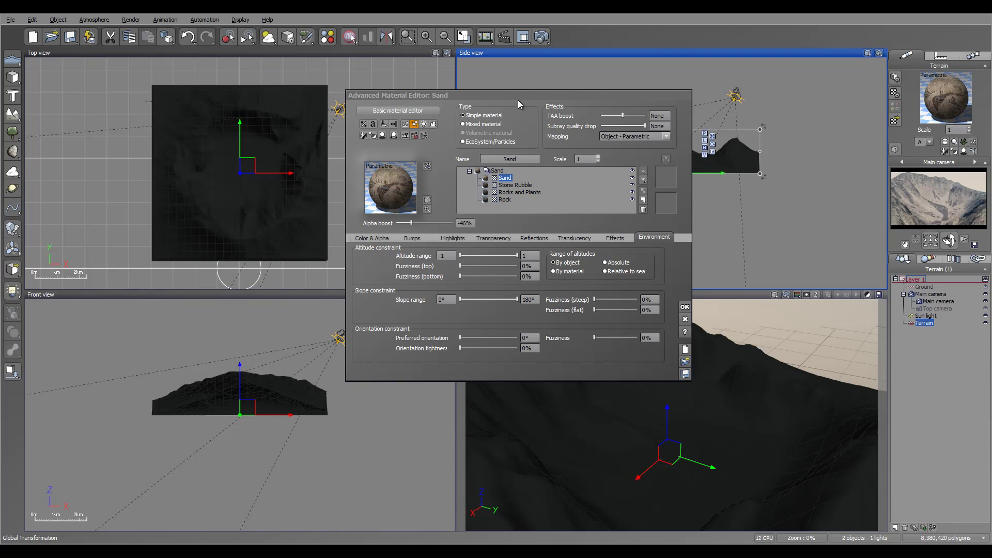
left_click_drag(517, 96, 542, 83)
left_click(668, 188)
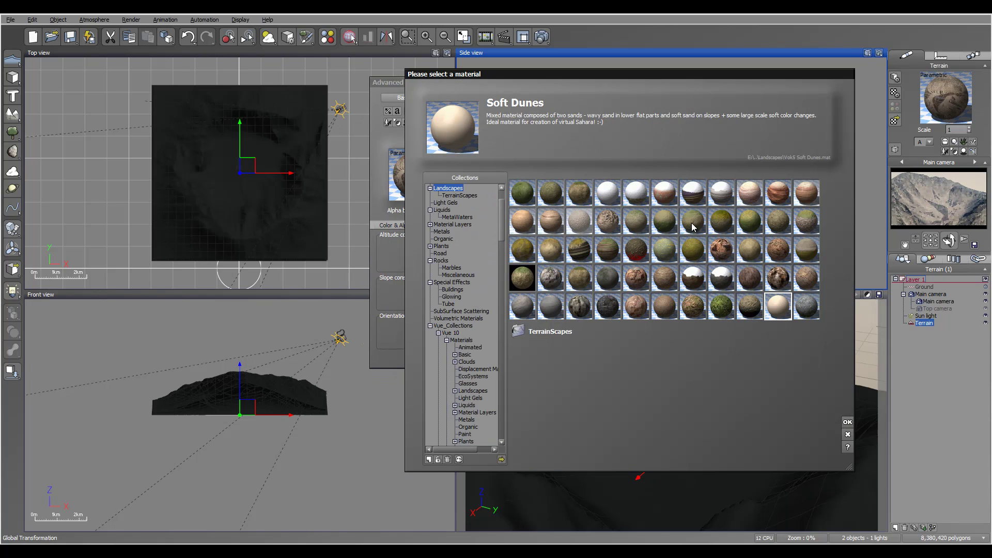
scroll(502, 224, "up", 2)
double_click(438, 196)
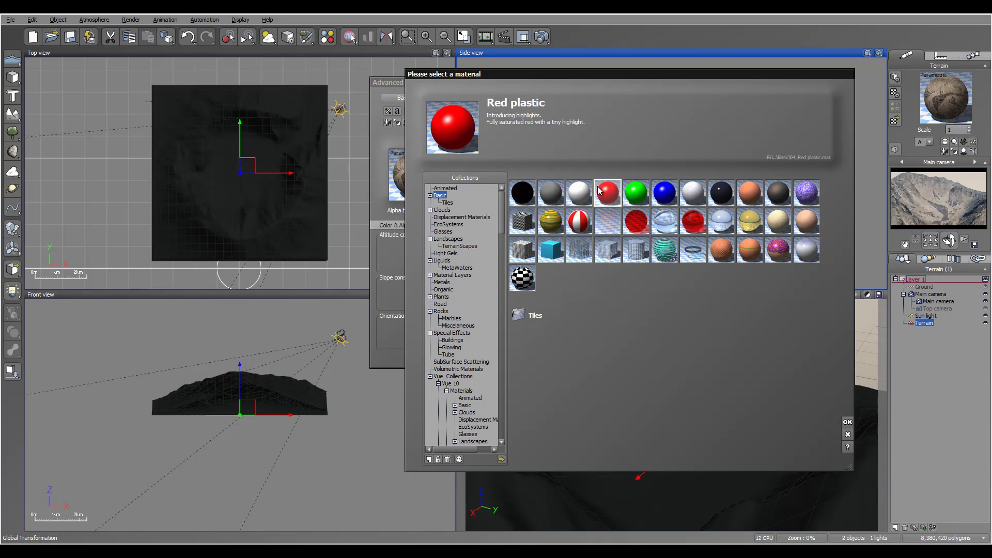
key("Return")
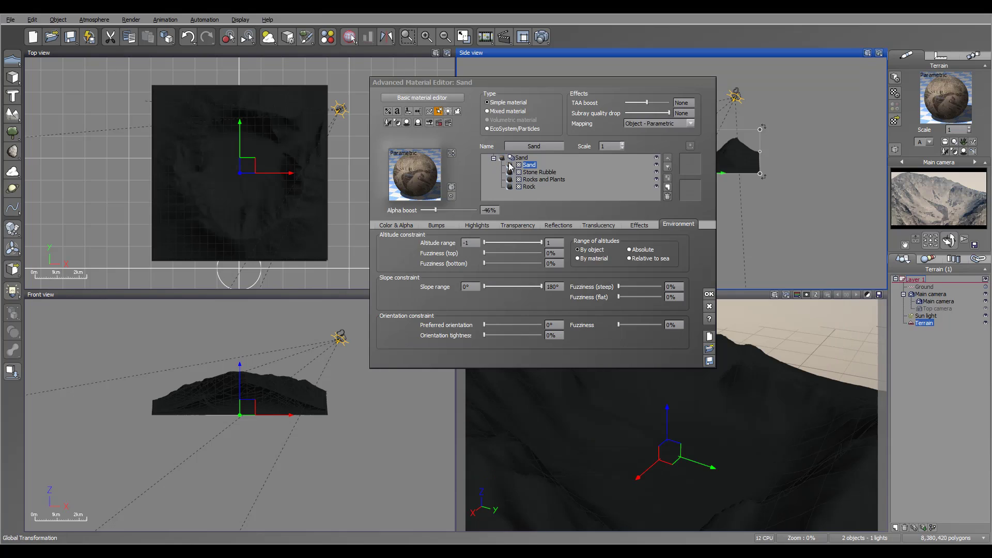
left_click_drag(546, 88, 546, 98)
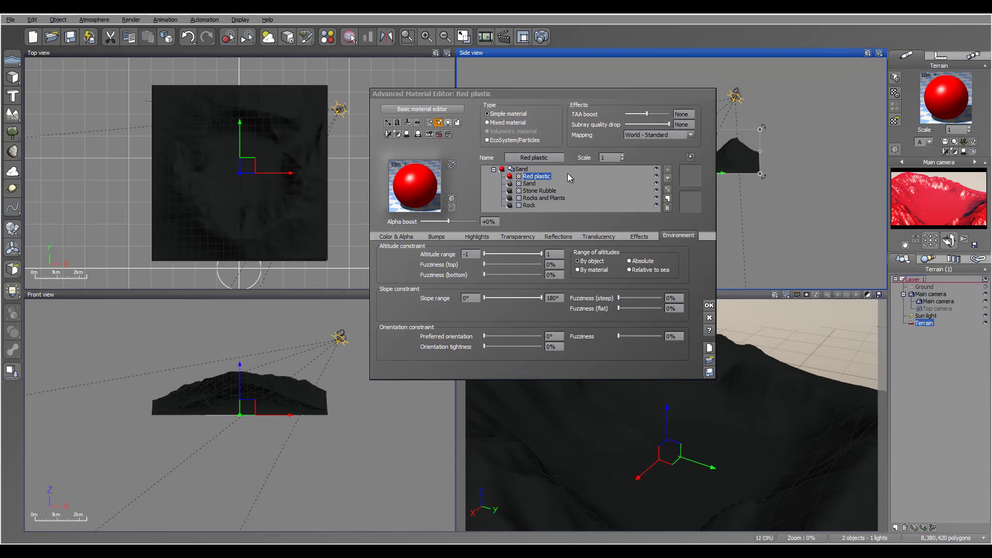
Step: Set the Red plastic layer to 100% global transparency with variable transparency enabled and Object - Parametric mapping
left_click(515, 238)
left_click_drag(395, 255, 436, 255)
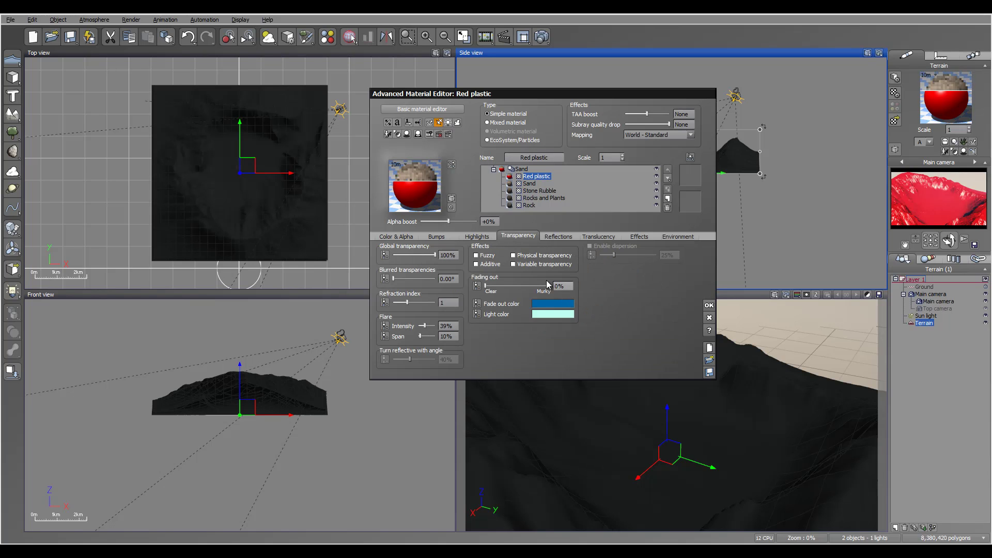
left_click(513, 264)
left_click(652, 293)
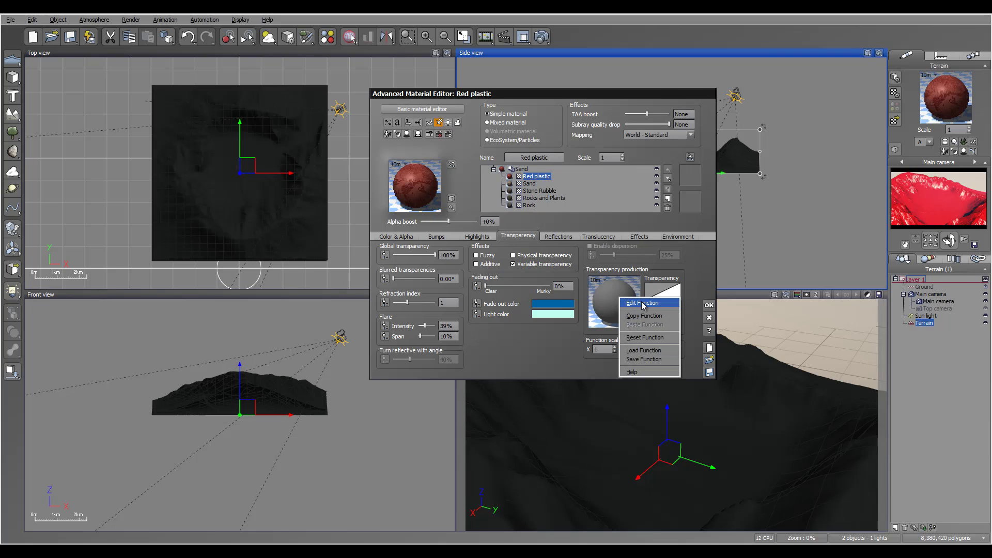
left_click(643, 303)
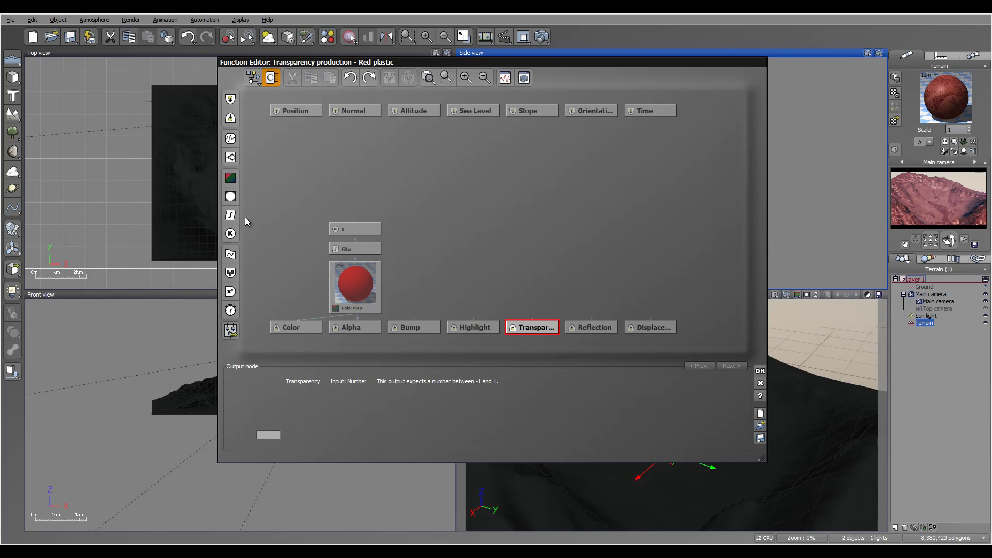
left_click(758, 373)
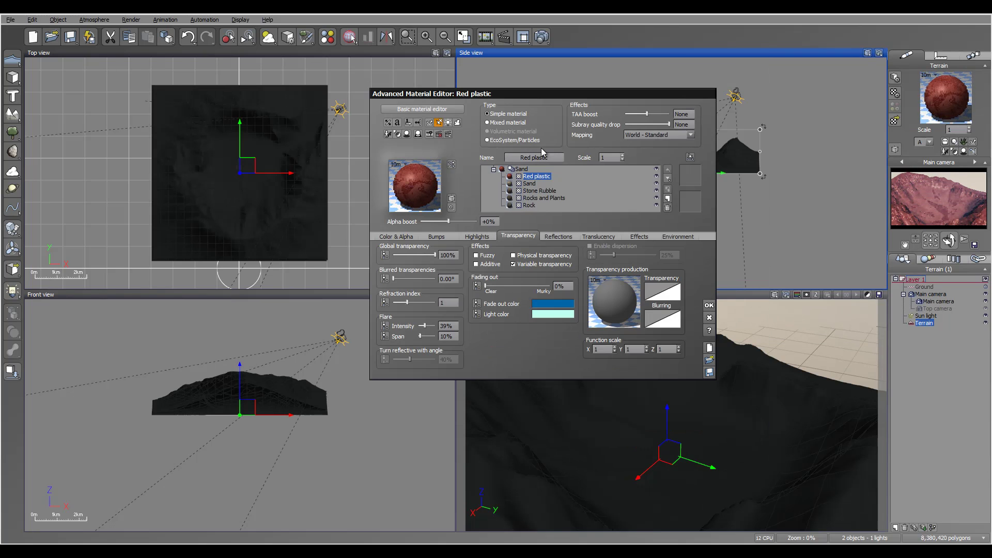
left_click(657, 135)
left_click(650, 195)
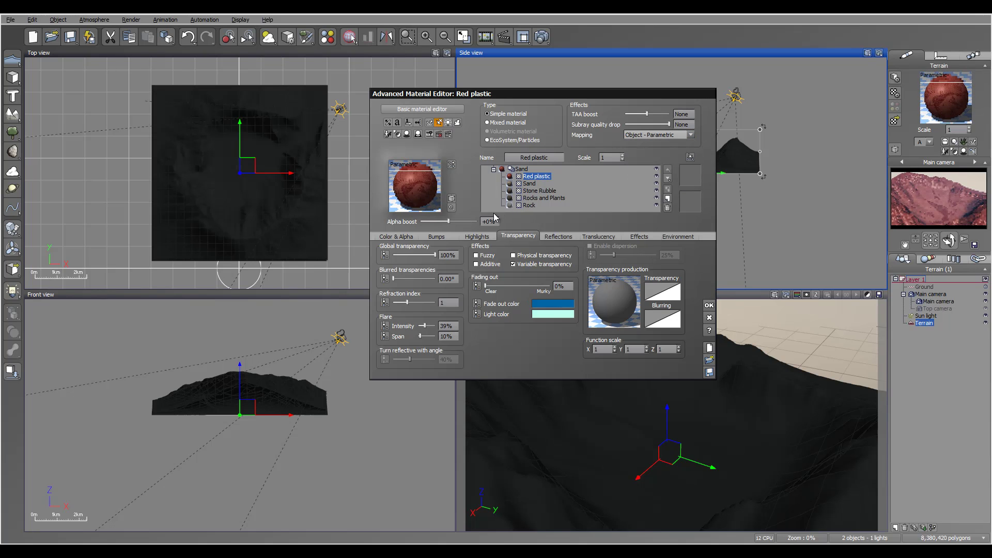
Step: Drive the Red plastic layer's transparency with a projected texture map using L1B.tif, and invert the image
right_click(611, 301)
left_click(637, 309)
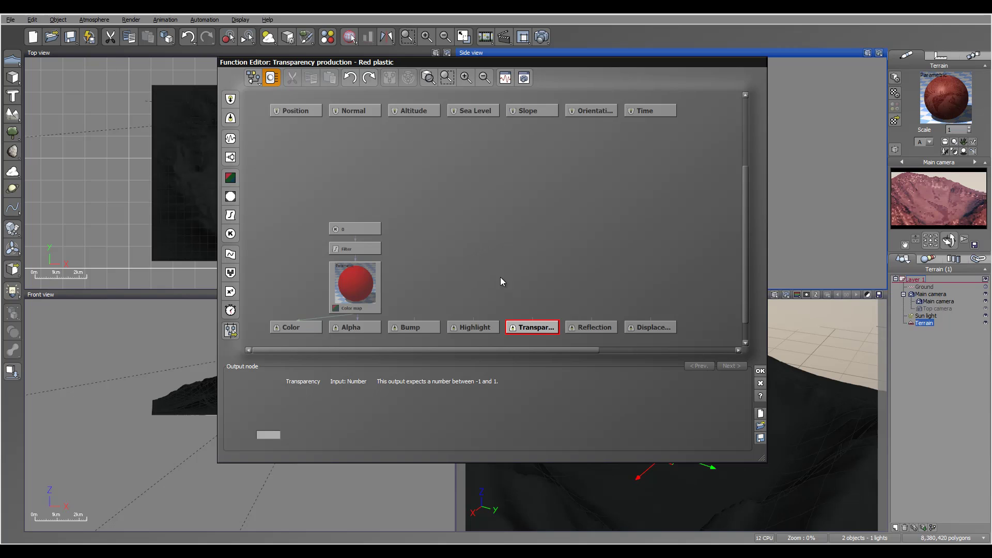
left_click(230, 196)
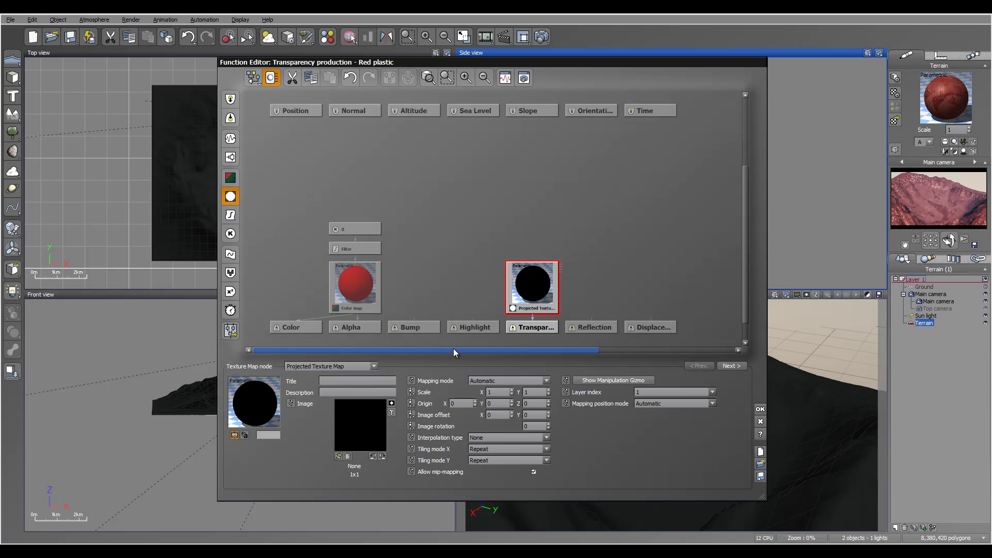
left_click(338, 456)
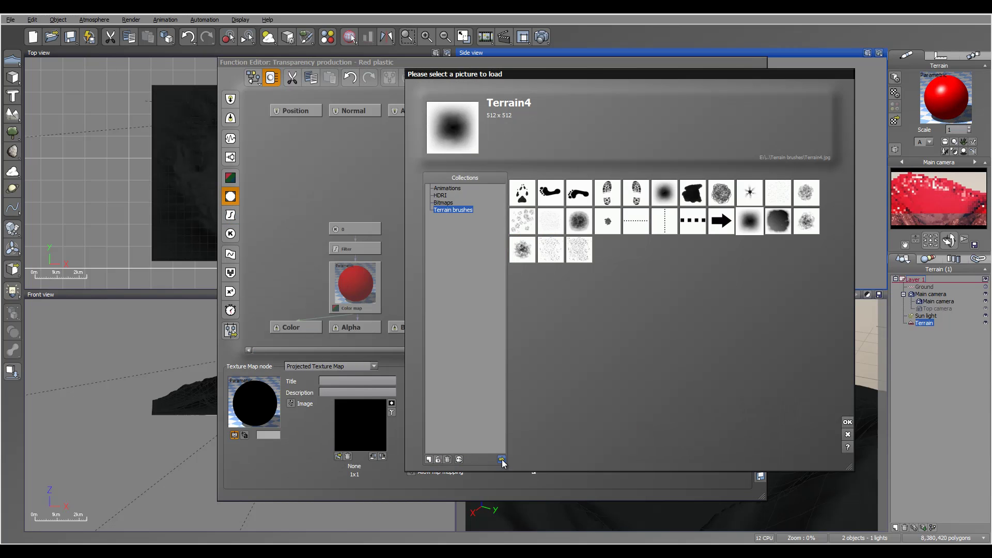
left_click(501, 459)
left_click(572, 103)
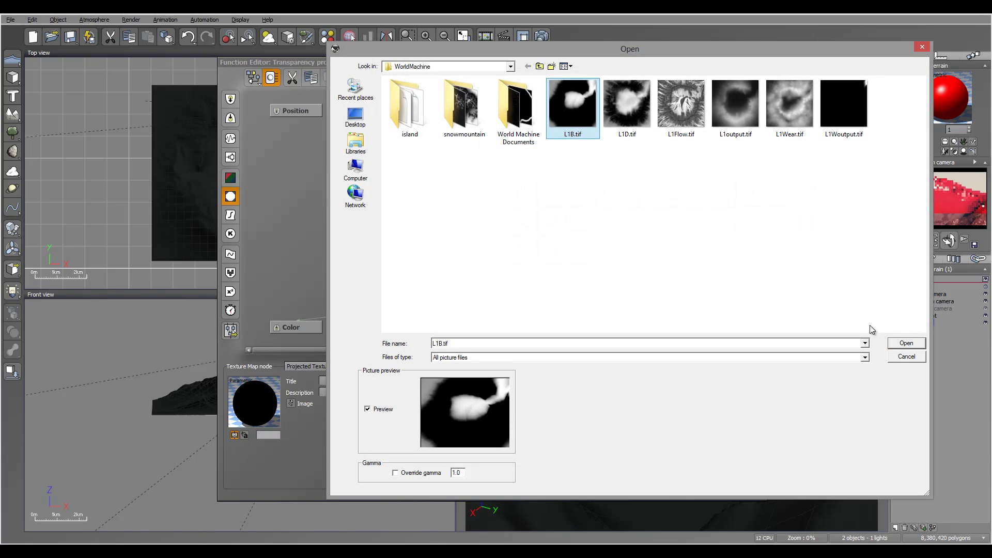
left_click(909, 345)
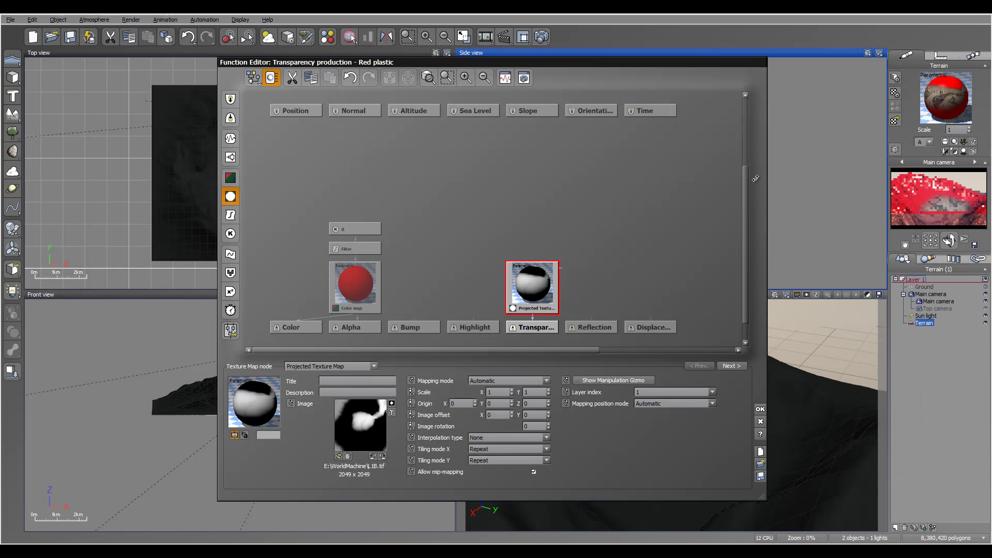
left_click(391, 404)
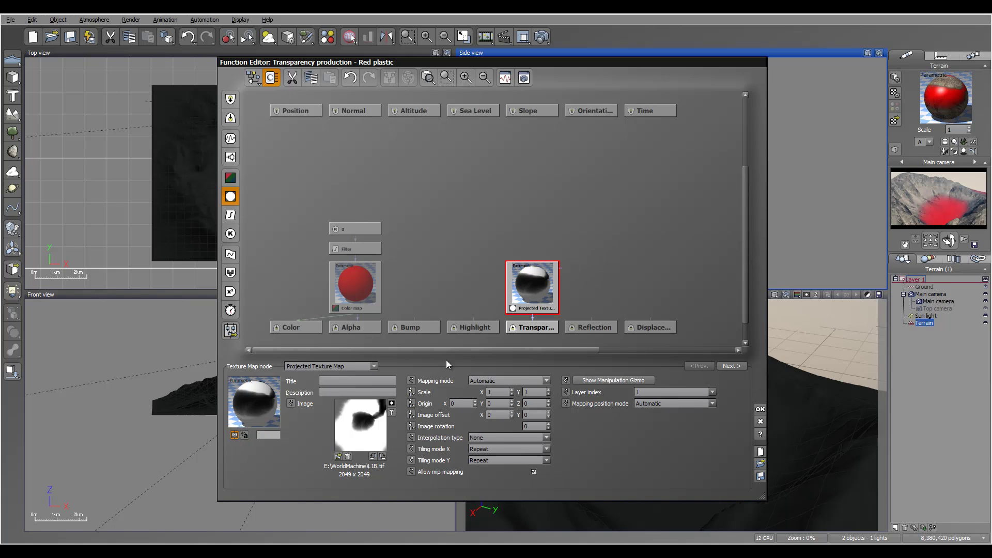
Step: Set the L1B.tif texture map to Bilinear interpolation with X and Y tiling set to Once, and accept the function
left_click(522, 437)
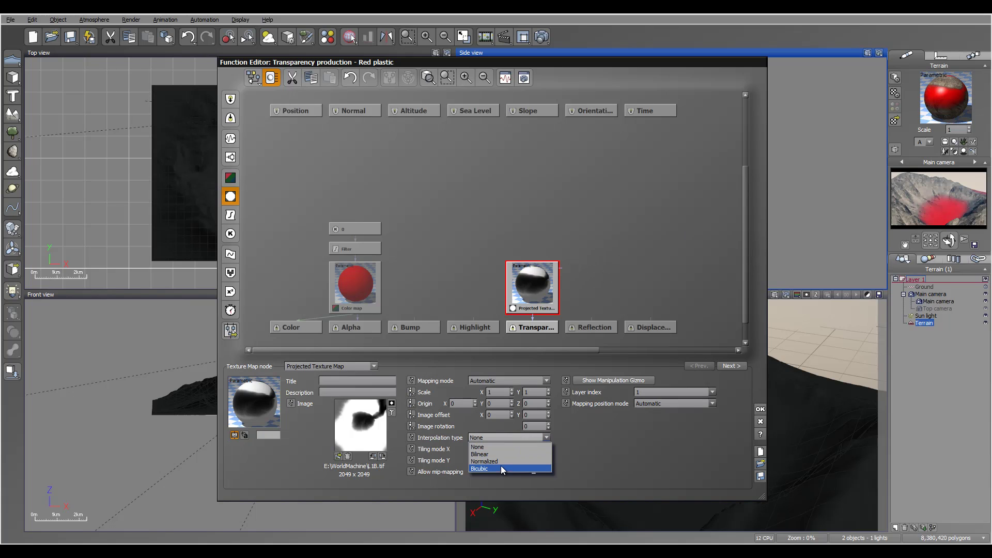
left_click(504, 455)
left_click(504, 448)
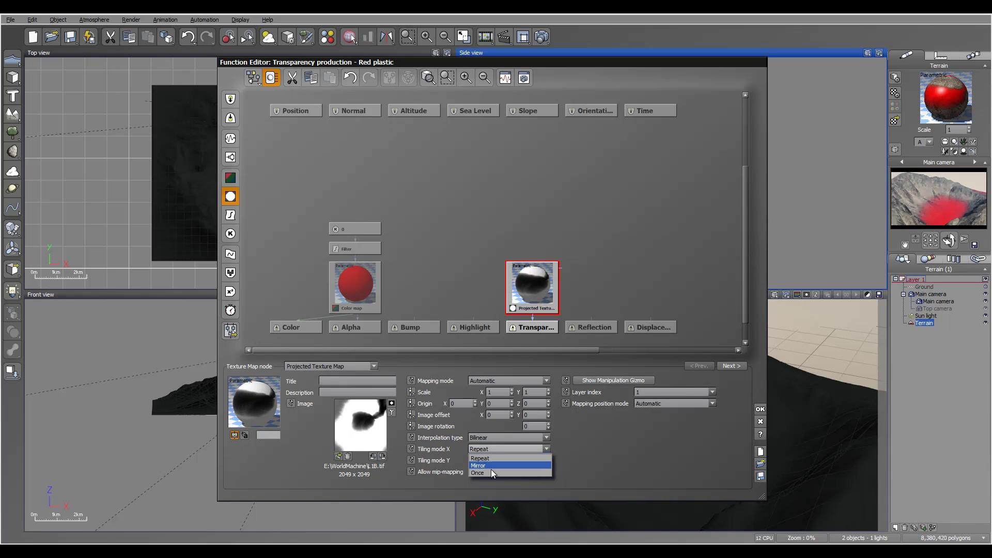
left_click(490, 469)
left_click(501, 461)
left_click(494, 484)
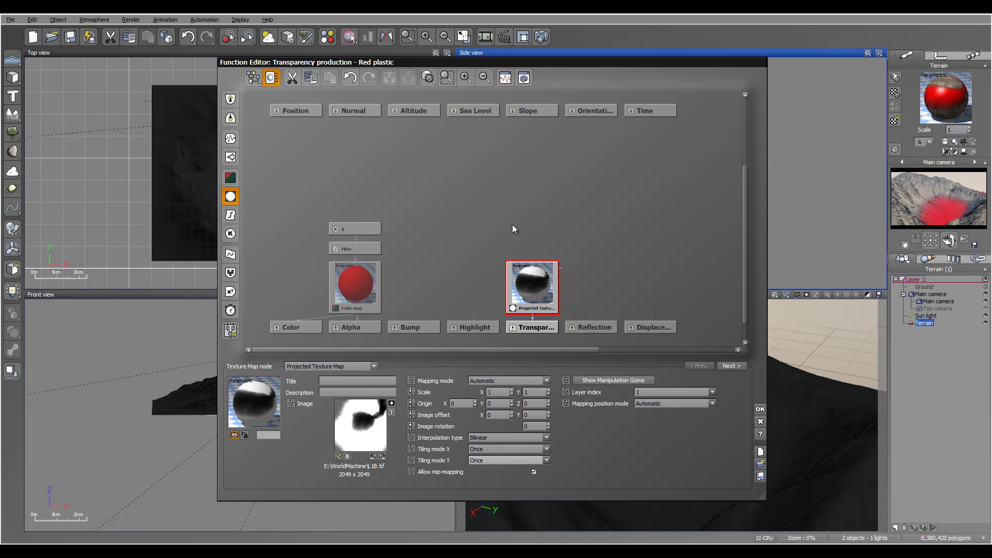
left_click(761, 409)
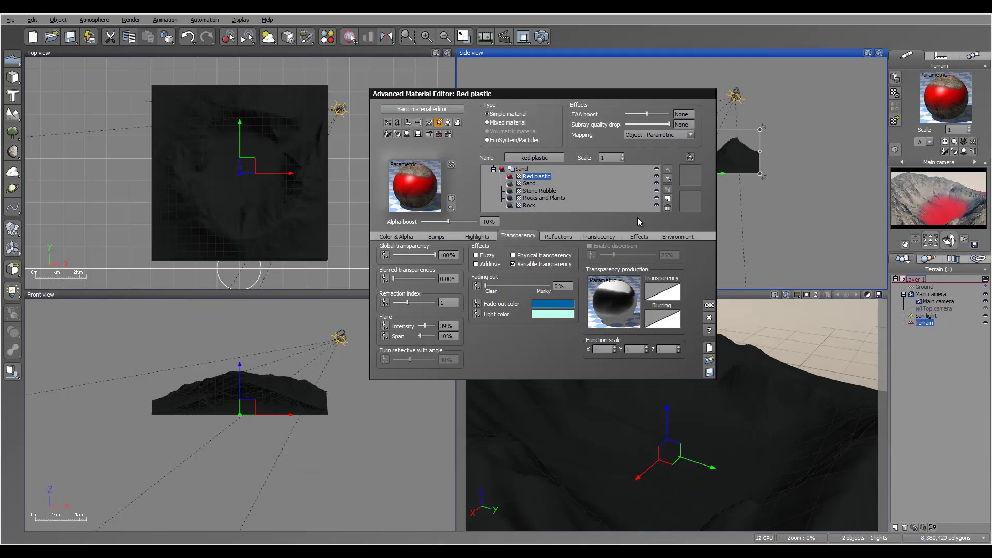
Step: Apply the Red brown yellow color map to the Red plastic layer and set its highlight global intensity to 42%
left_click(385, 236)
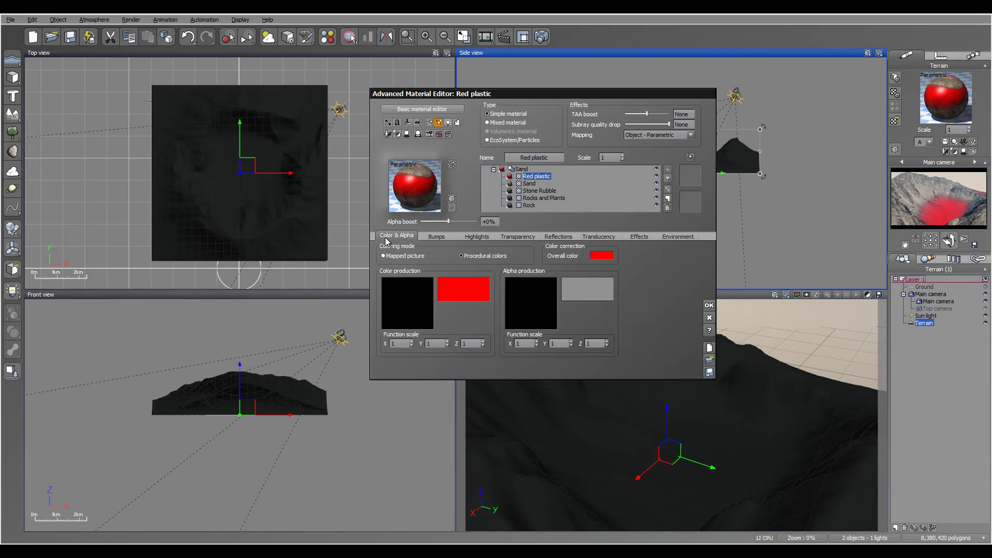
left_click(458, 291)
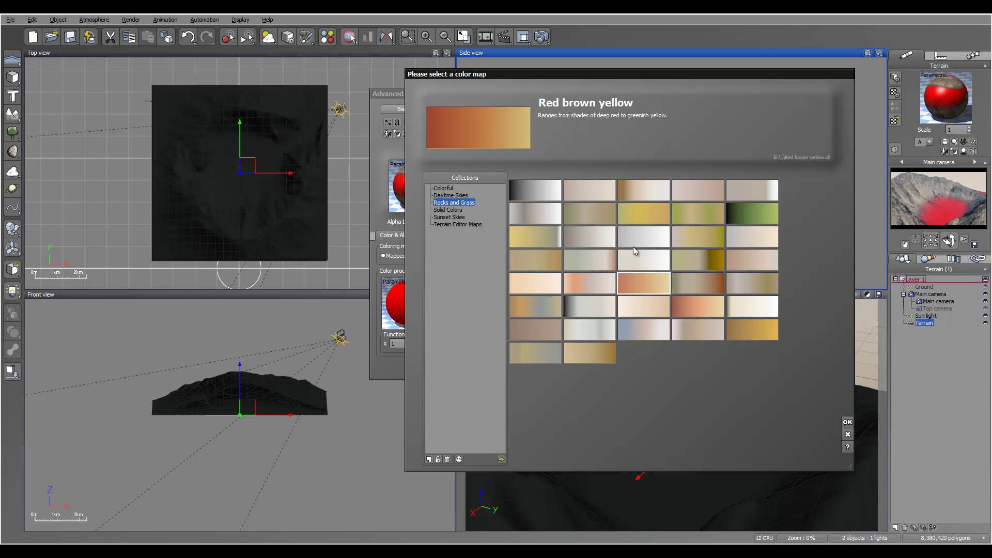
left_click(847, 423)
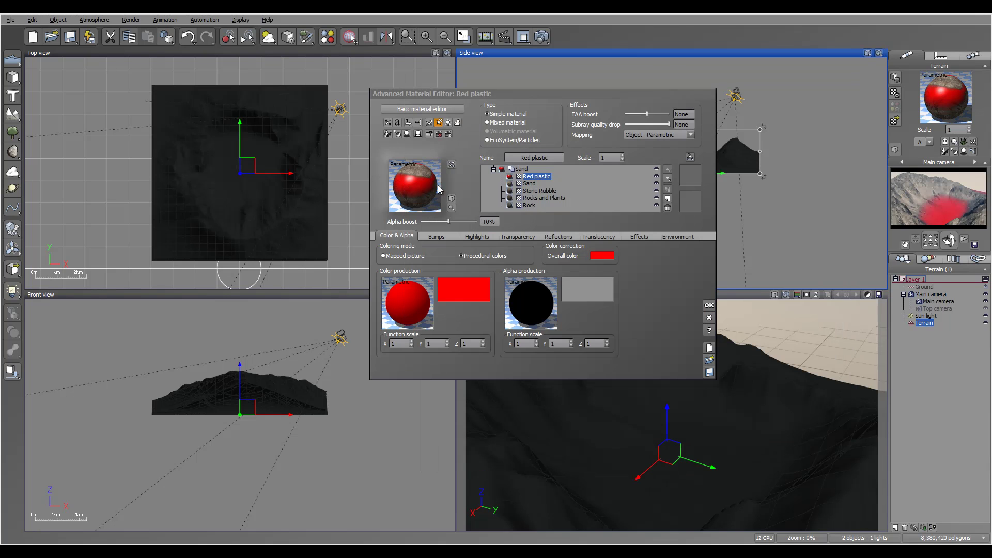
left_click(477, 236)
left_click_drag(437, 282, 420, 278)
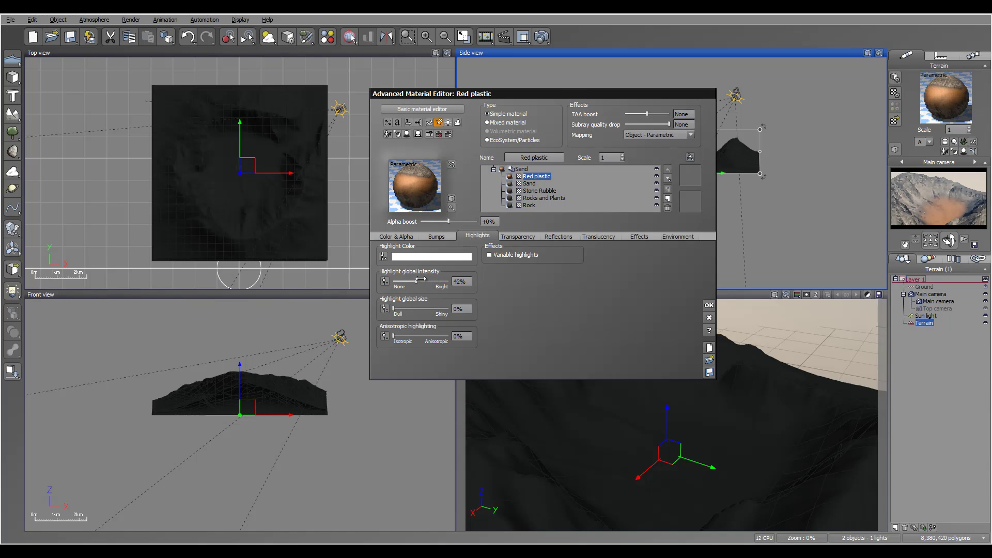
Step: Replace the constant input of the layer's color production with a Perlin Value noise node at scale 0.1
left_click(397, 236)
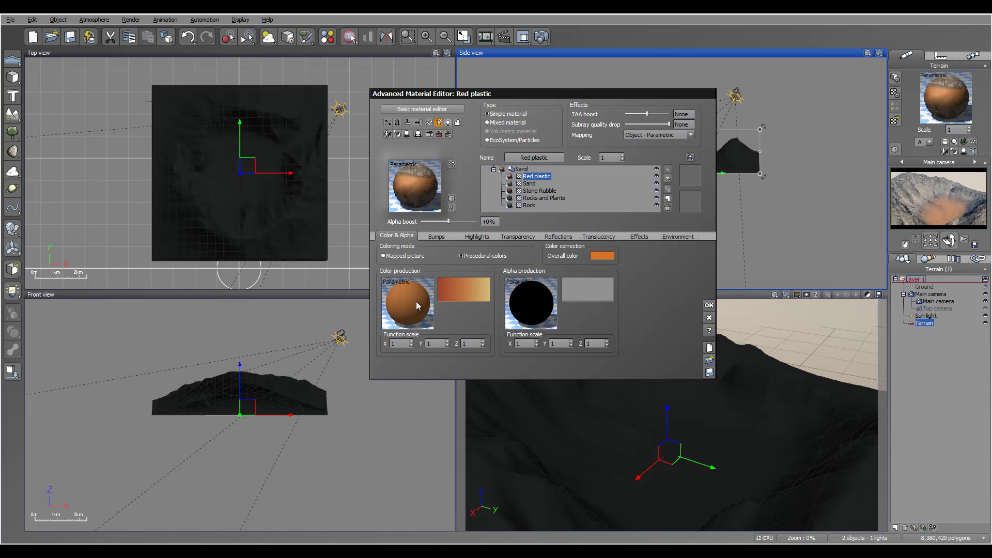
right_click(411, 303)
left_click(412, 303)
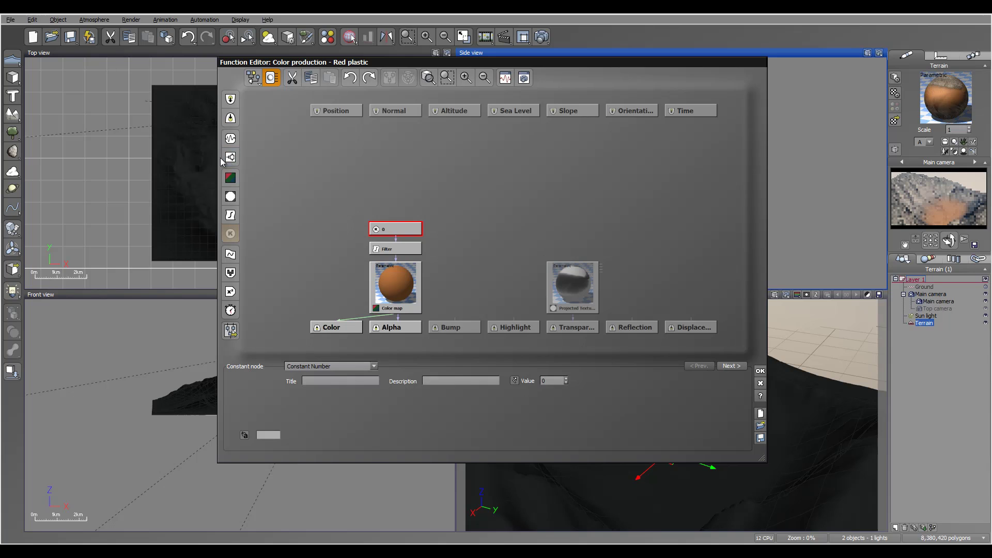
left_click(230, 138)
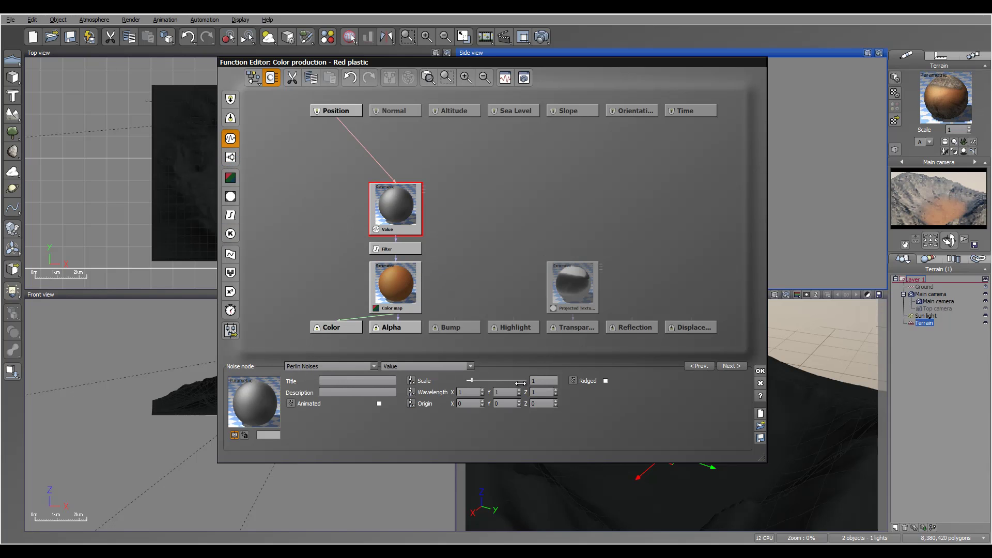
left_click_drag(520, 382, 511, 382)
Step: Set the noise node's X, Y and Z wavelengths to 0.01 and accept the color function
double_click(469, 391)
type("0.01")
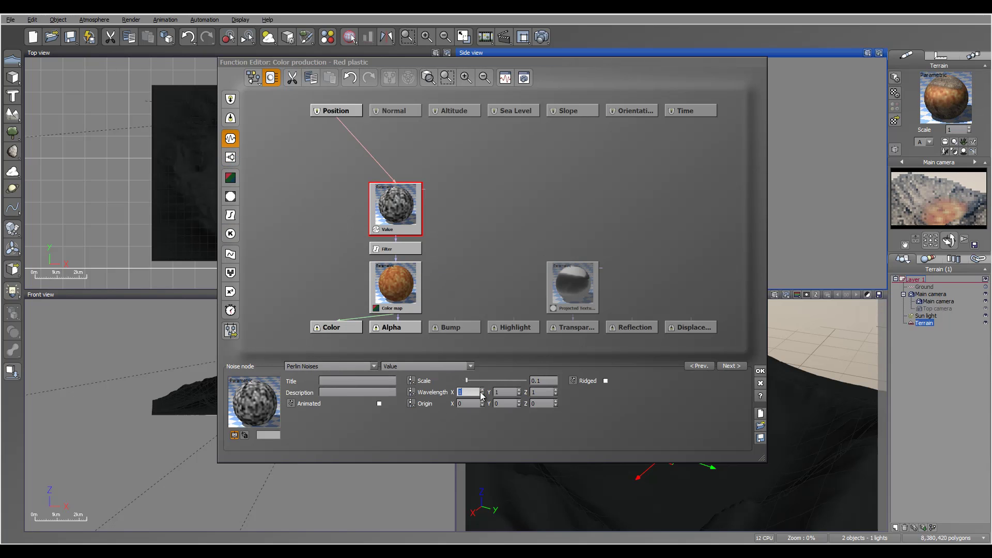
key("Tab")
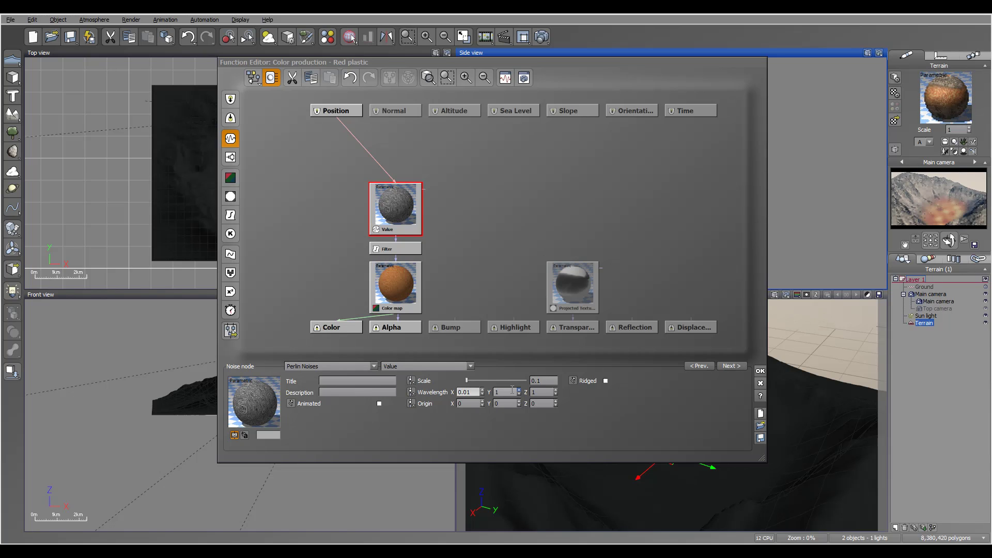
double_click(510, 392)
type("0")
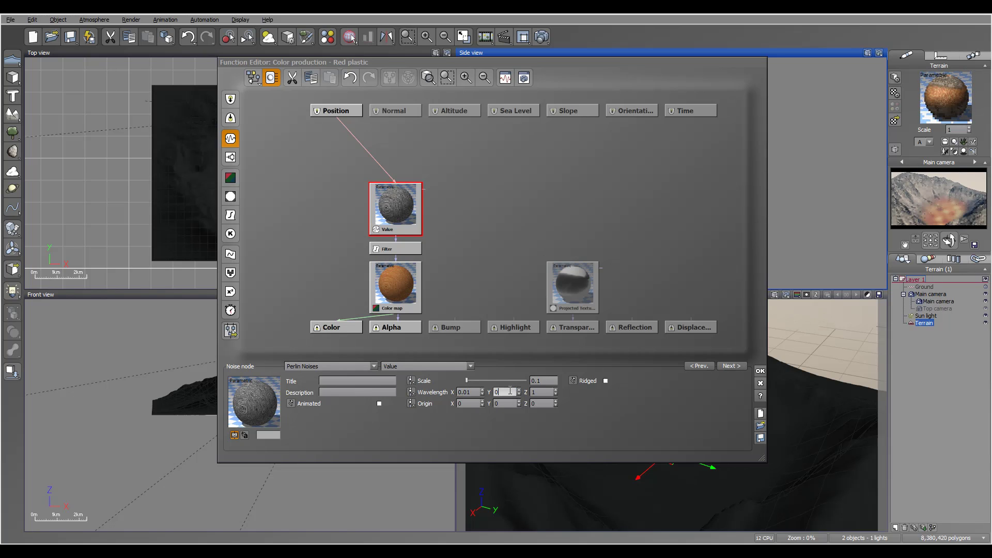
type(".01")
left_click(535, 394)
type("0.")
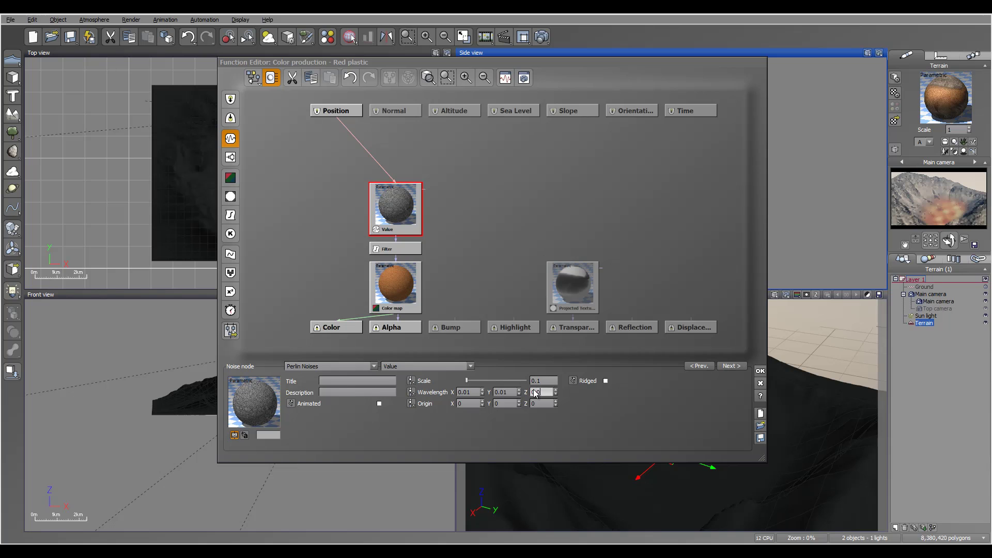
type("01")
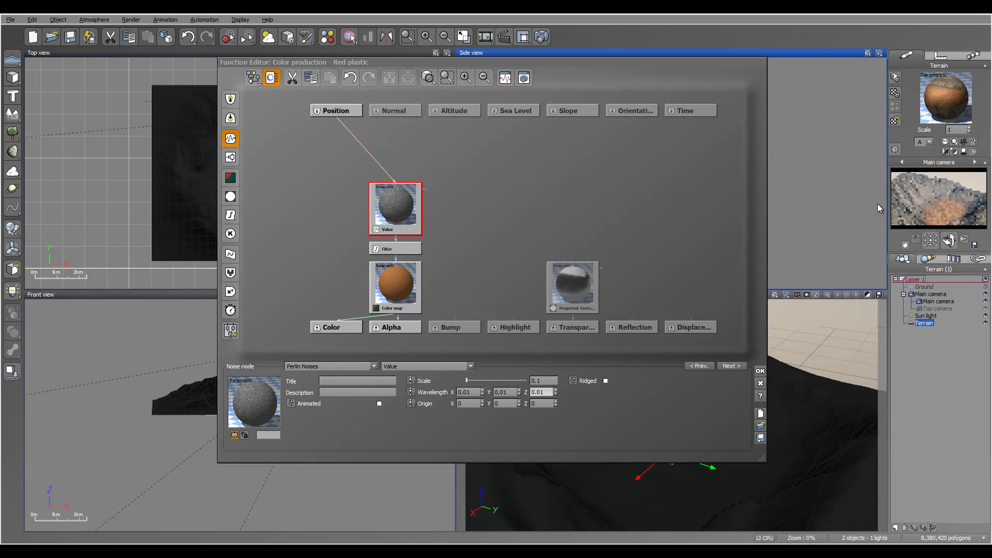
left_click(759, 372)
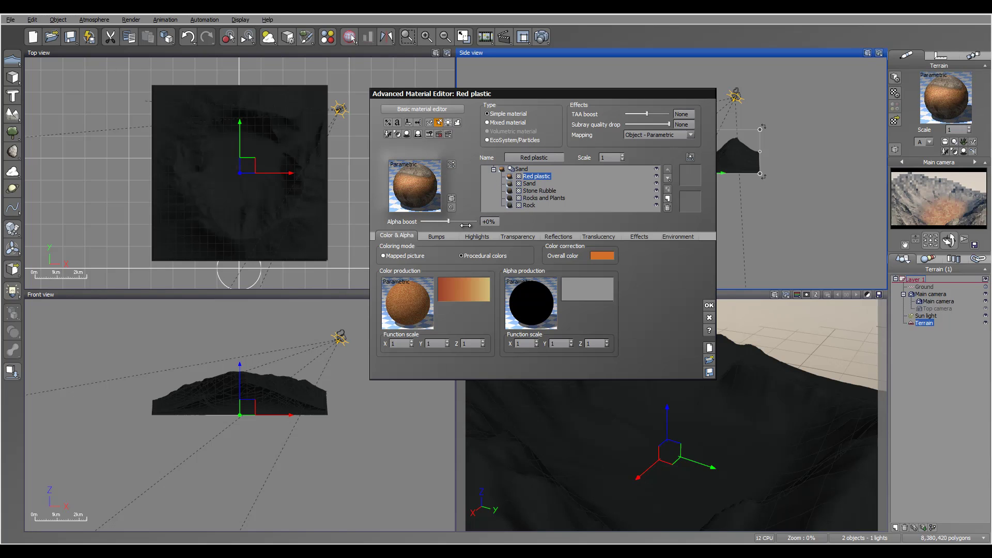
Step: Lower the Red plastic layer's alpha boost to -44%, check it in a render and accept the material
left_click_drag(447, 222, 444, 217)
key("F9")
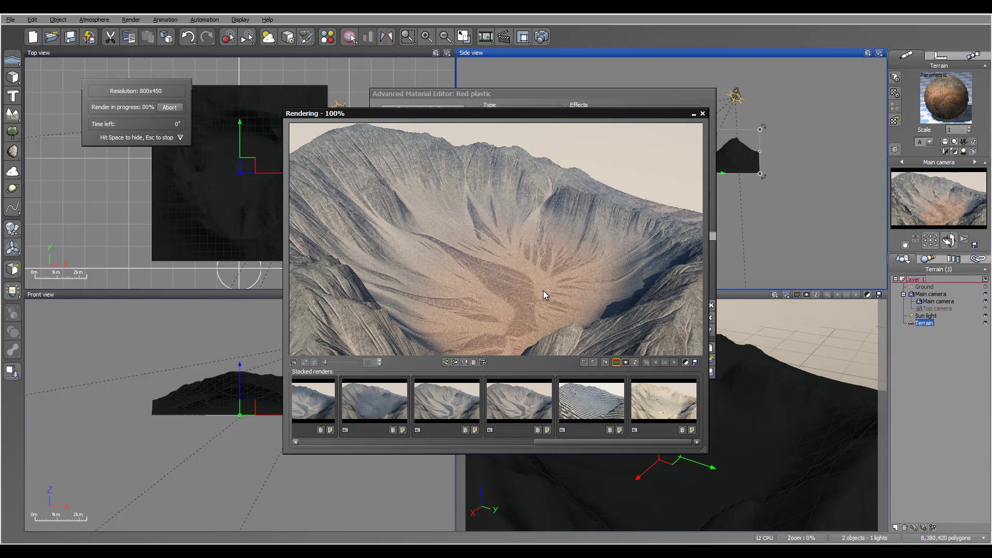
left_click(425, 373)
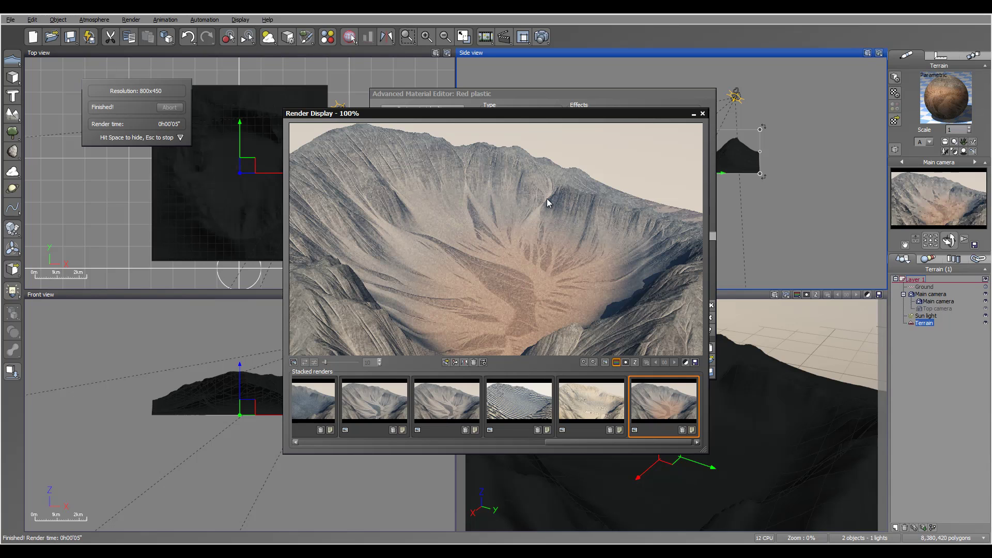
left_click(703, 114)
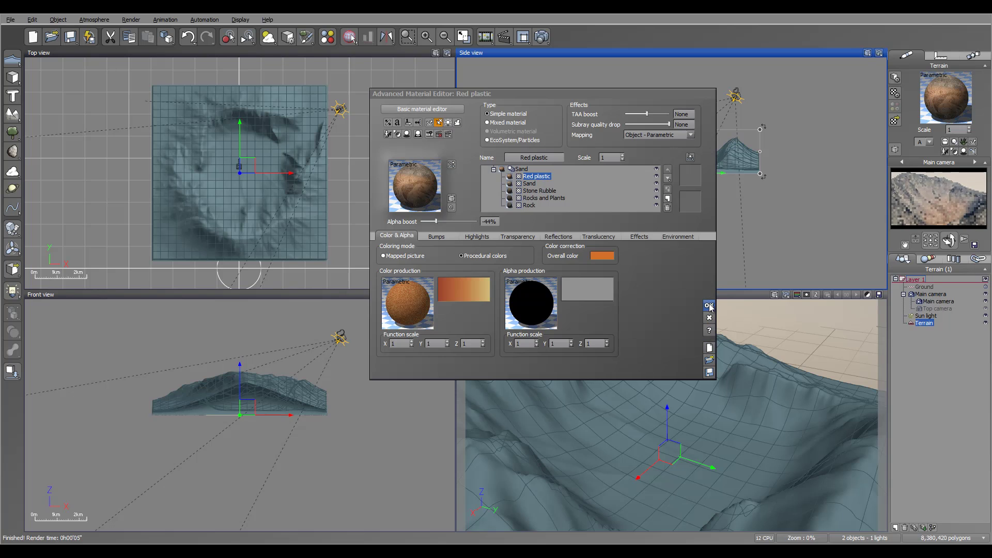
left_click(708, 305)
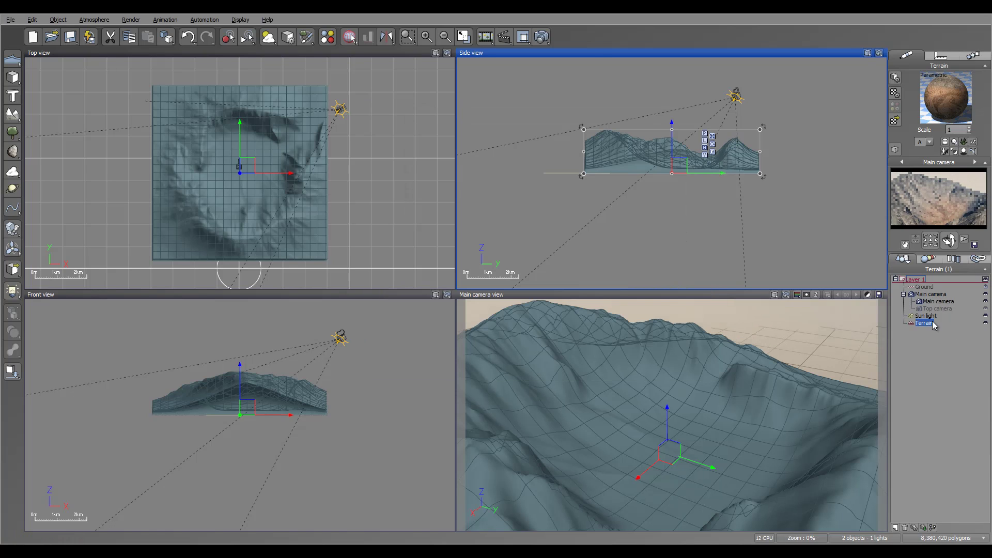
Step: Raise the Top camera slightly above the terrain and render the textured crater from directly overhead
left_click(944, 308)
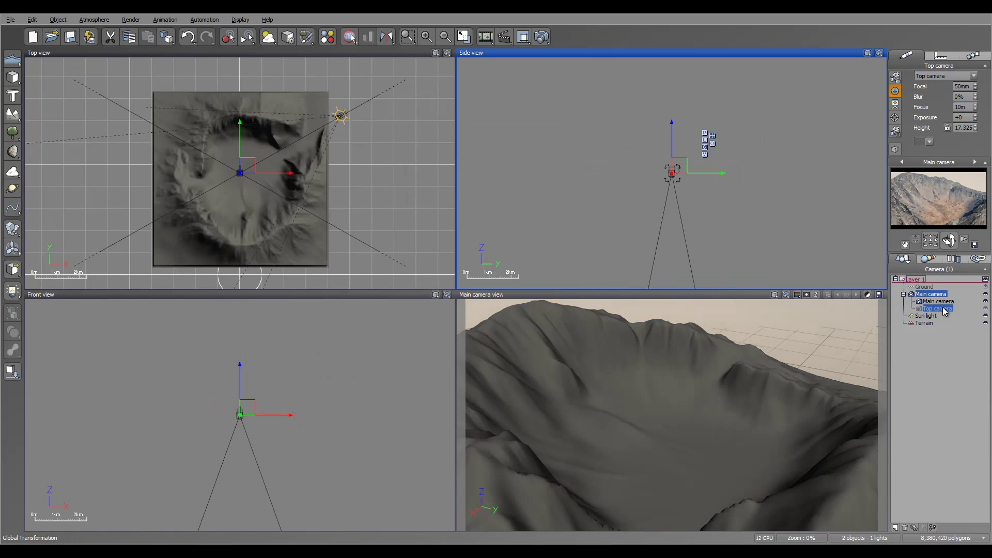
left_click_drag(673, 163, 669, 142)
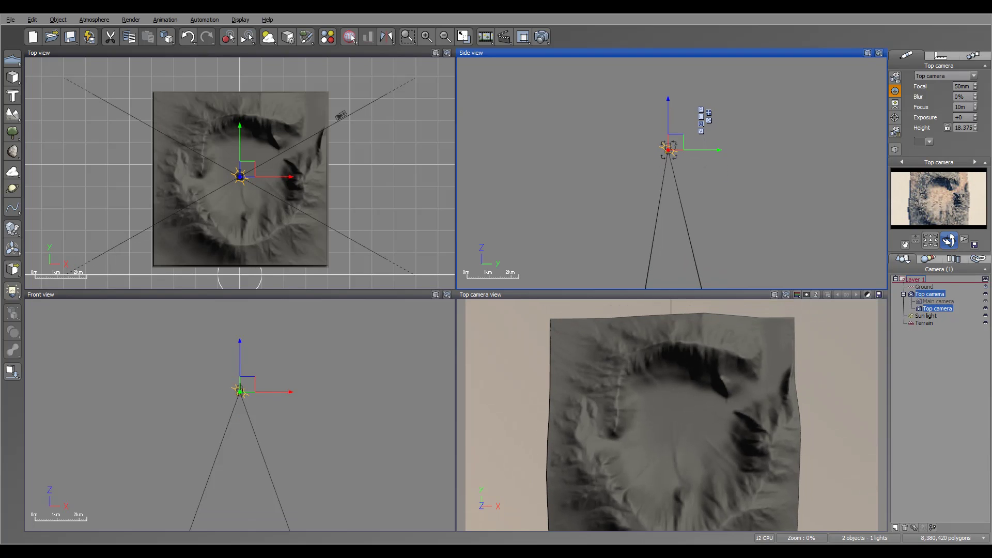
left_click(541, 38)
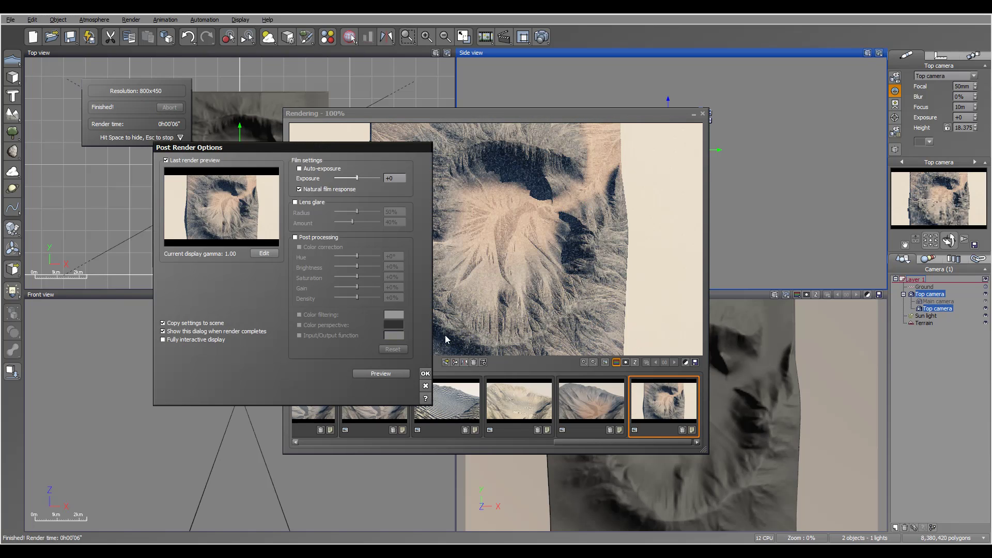
left_click(425, 373)
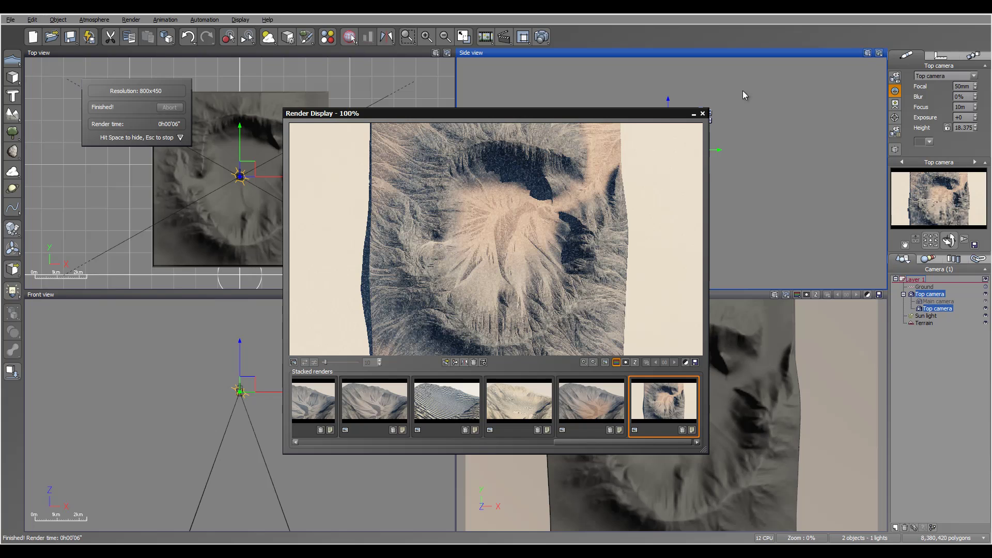
left_click(702, 113)
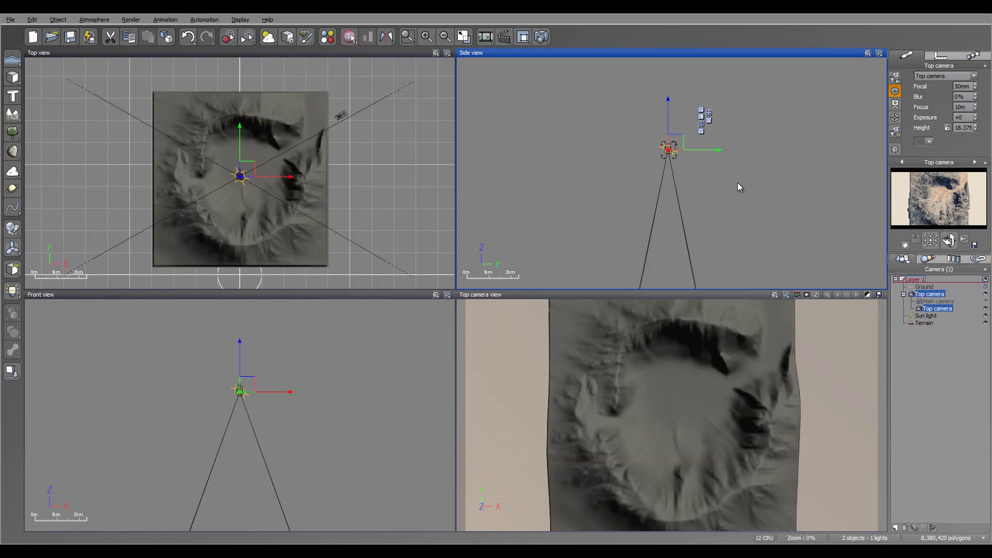
Step: Return to the Main camera, add a sea plane raised slightly above the terrain's base, and name it Sea level
left_click(937, 302)
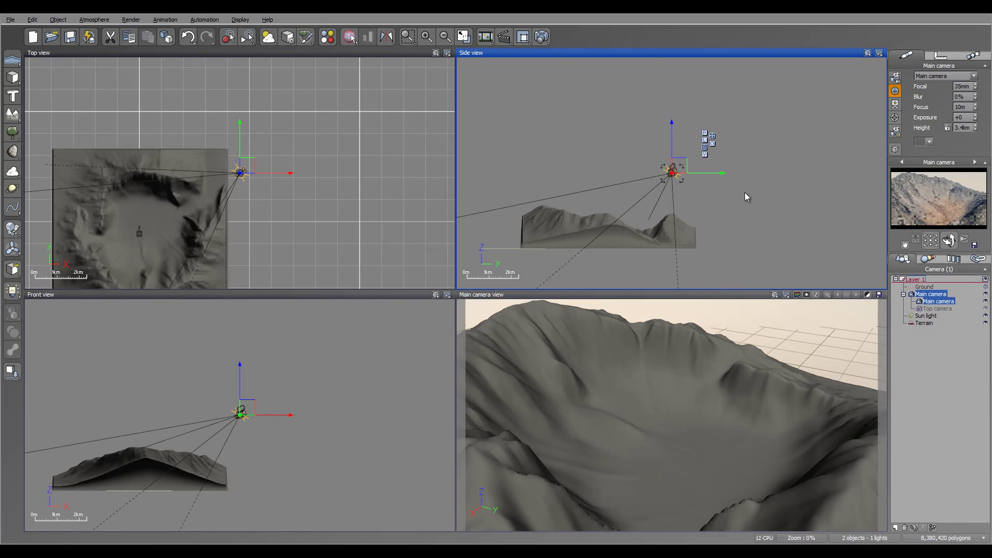
right_click_drag(303, 214, 355, 169)
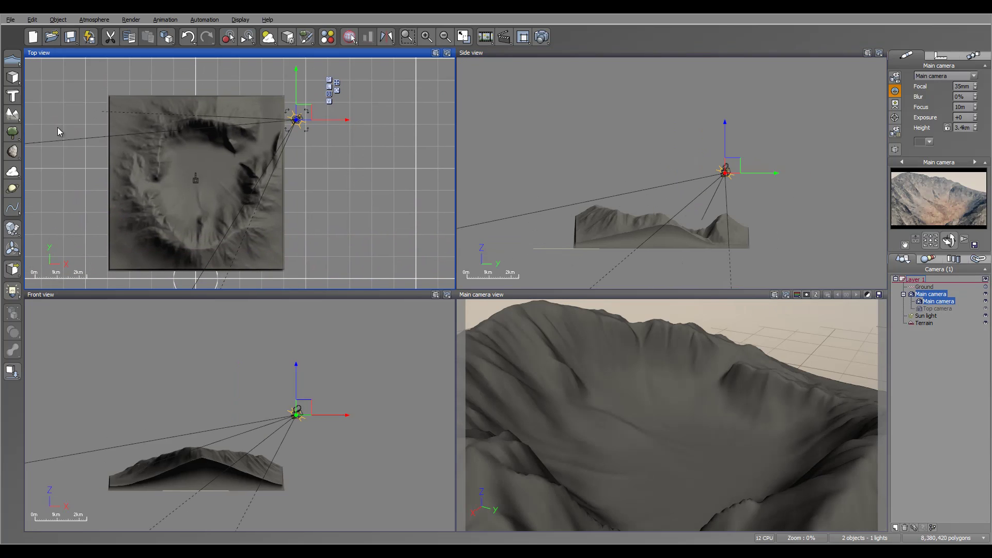
left_click(14, 62)
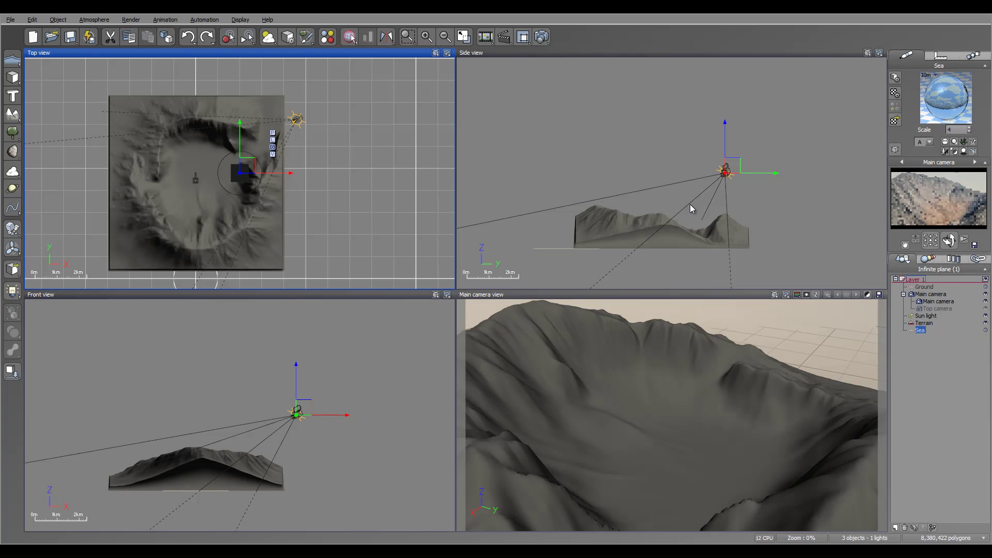
left_click(920, 330)
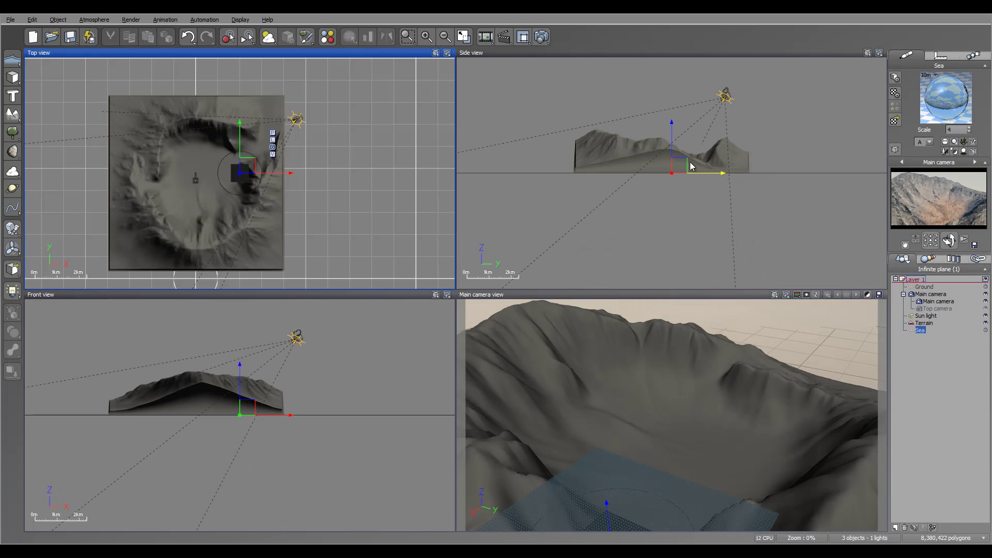
left_click_drag(674, 141, 674, 132)
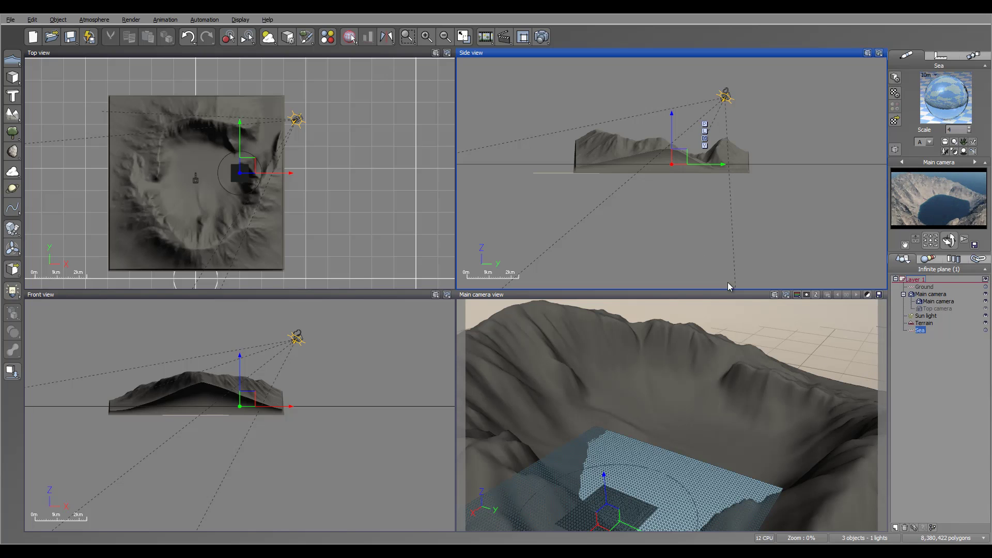
type("Sea level")
key("Return")
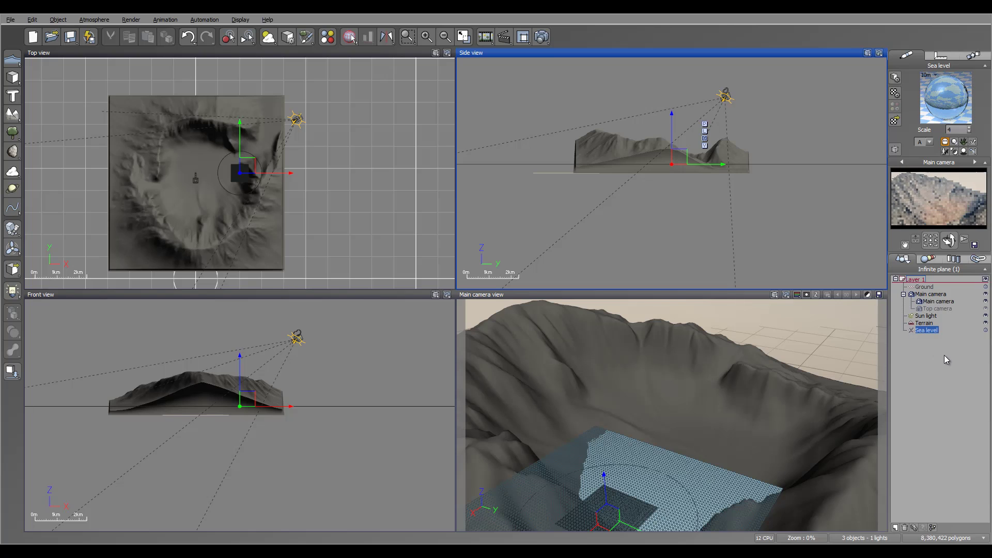
Step: Add a cube and stretch its footprint to cover the crater basin and its outlet to the terrain's edge
left_click(12, 77)
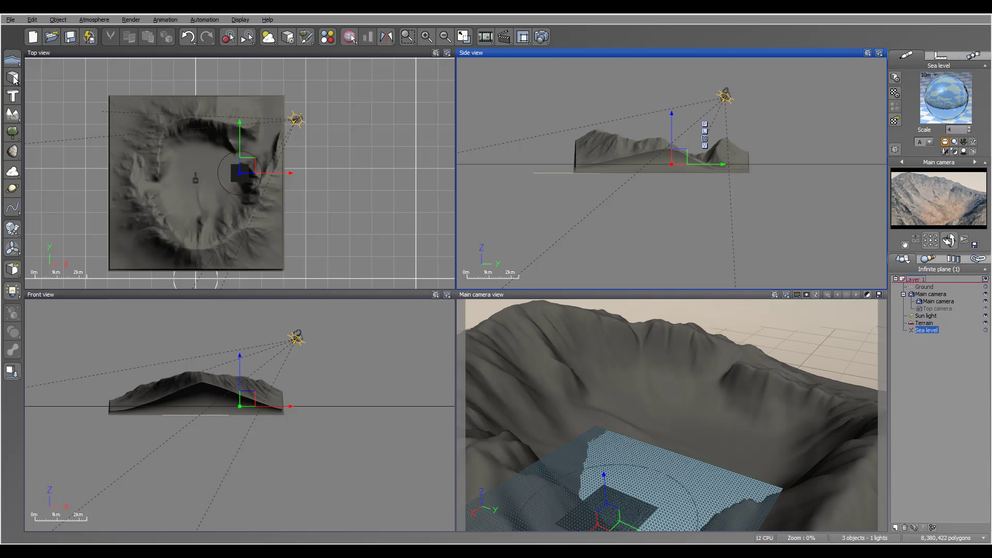
right_click_drag(169, 177, 225, 175)
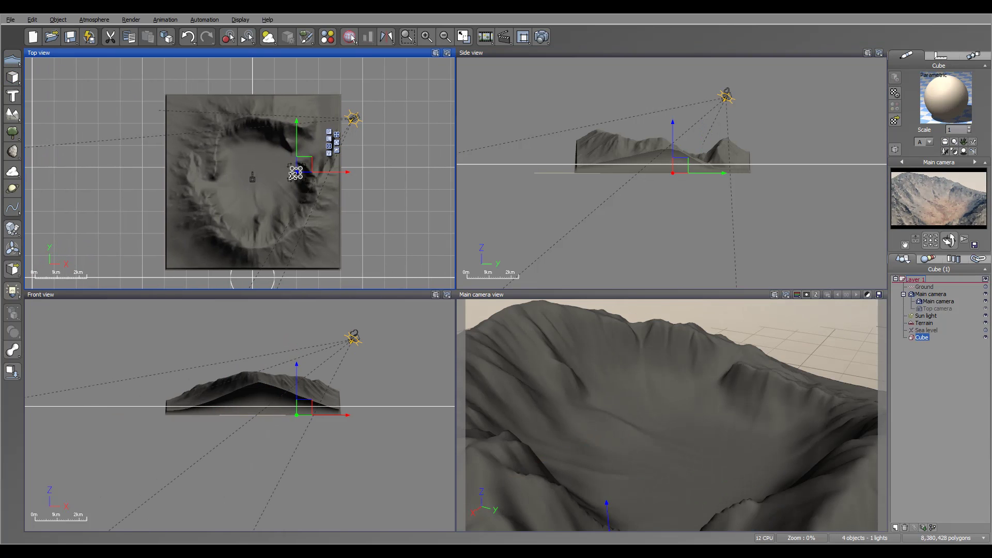
left_click_drag(292, 172, 266, 50)
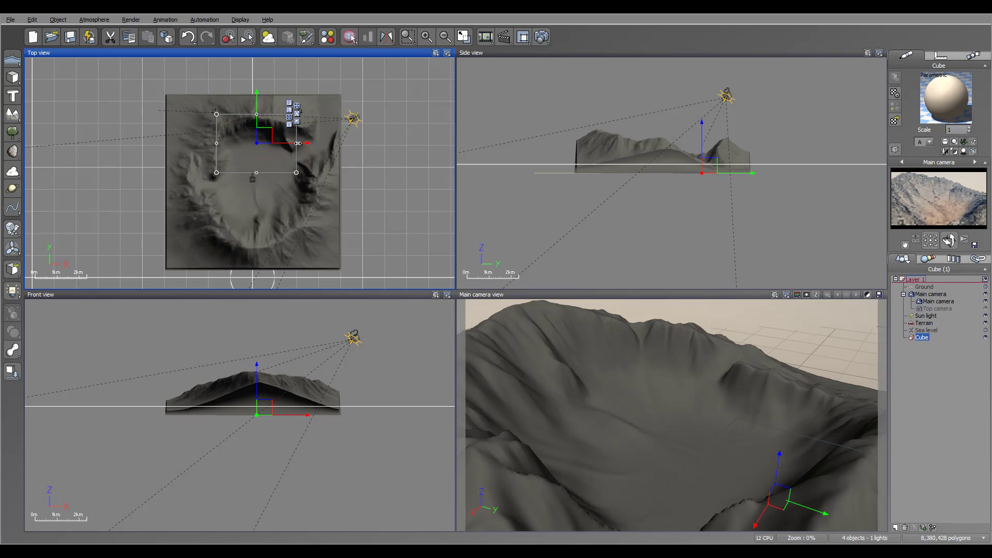
left_click_drag(297, 144, 341, 144)
left_click_drag(278, 173, 270, 250)
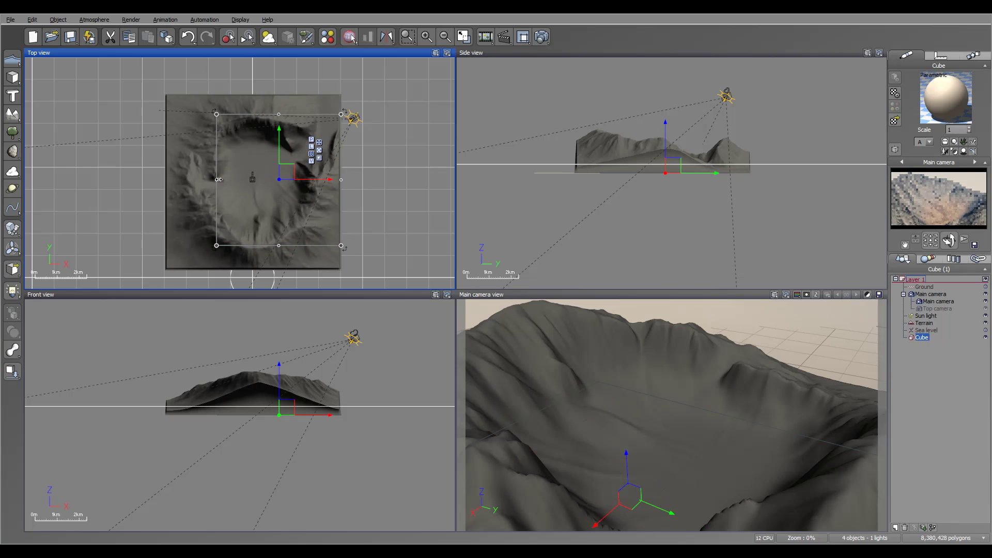
key("ctrl+z")
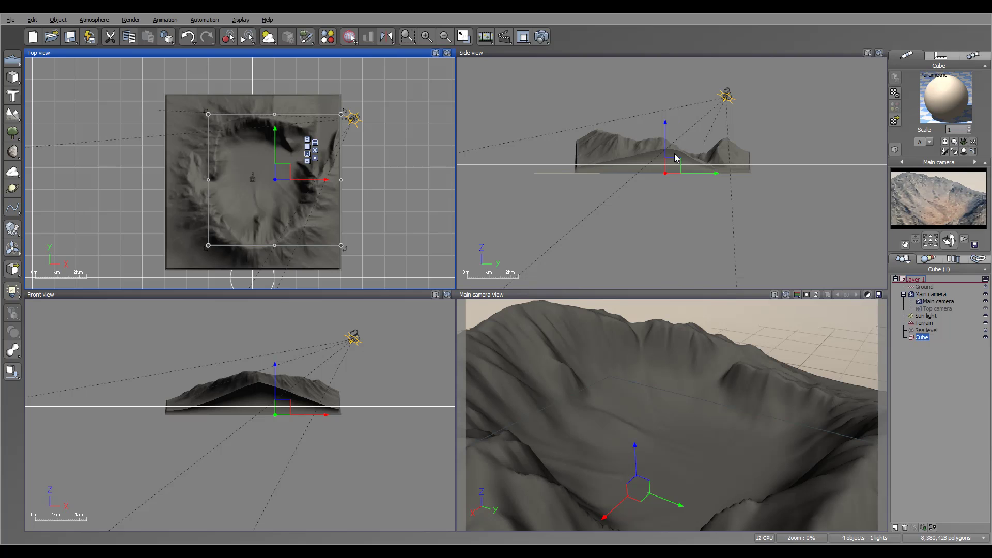
Step: Raise the cube's top face to fill the crater floor, placing it just below the sea level line
left_click(645, 168)
scroll(646, 168, "up", 3)
left_click_drag(647, 168, 644, 115)
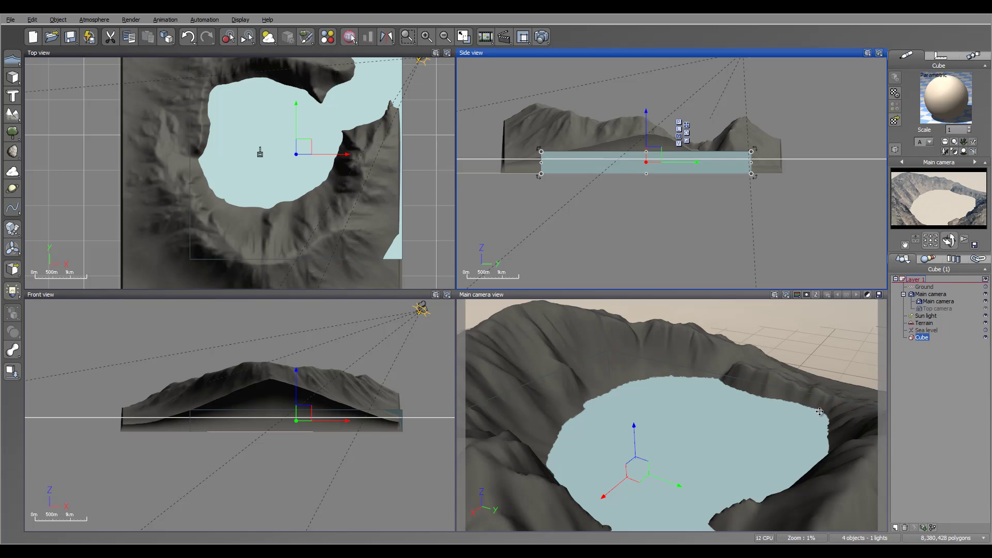
left_click_drag(646, 152, 647, 163)
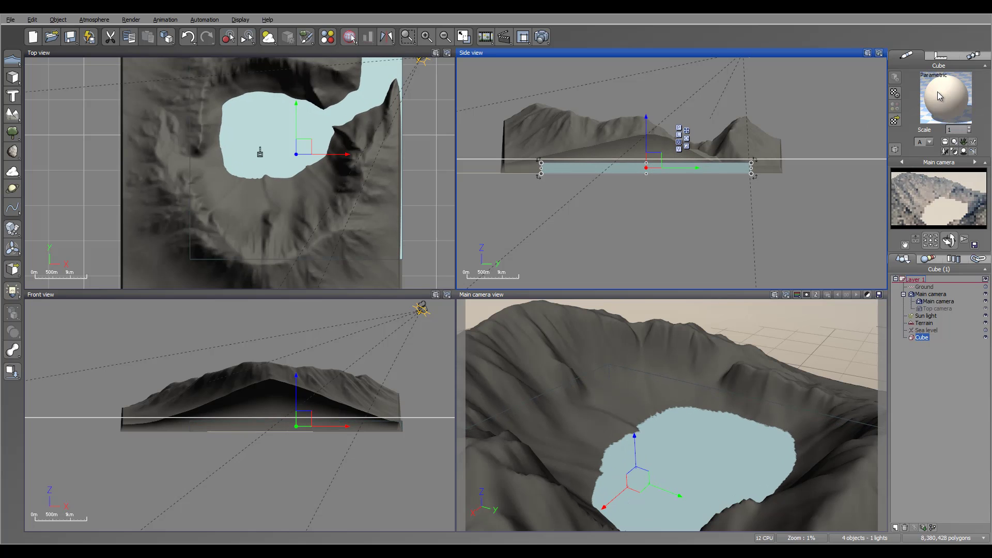
Step: Apply the Physical Sea Water material from the MetaWaters collection to the cube
left_click(897, 122)
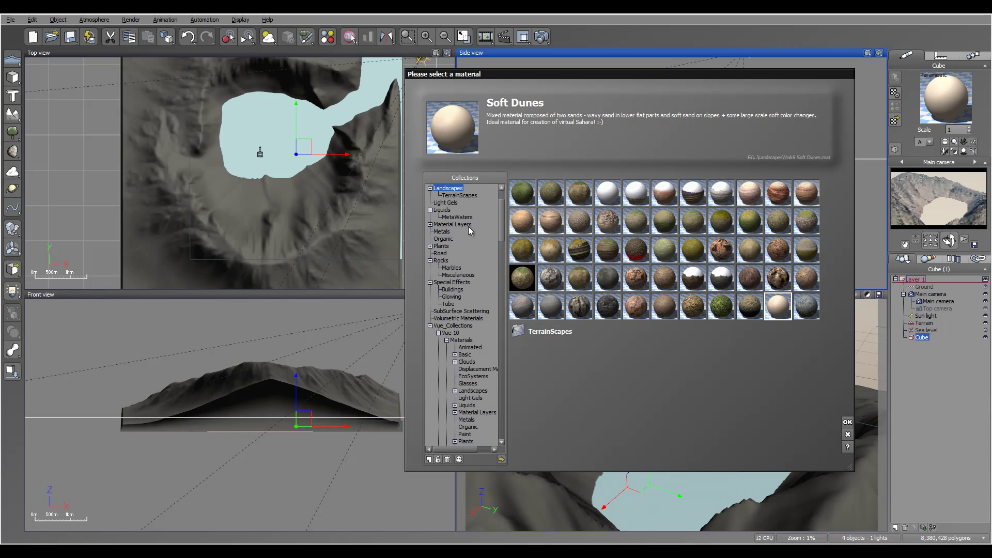
left_click(459, 217)
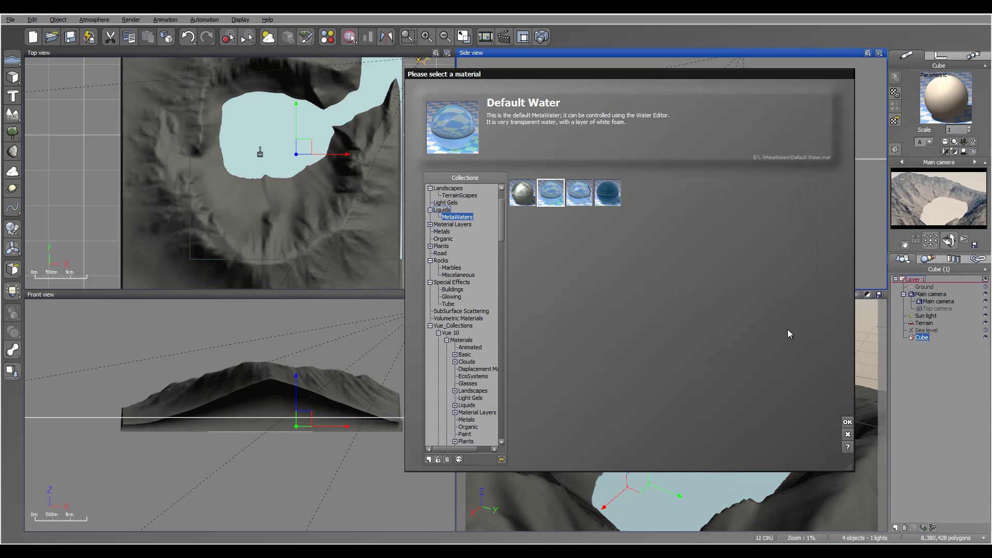
left_click(568, 199)
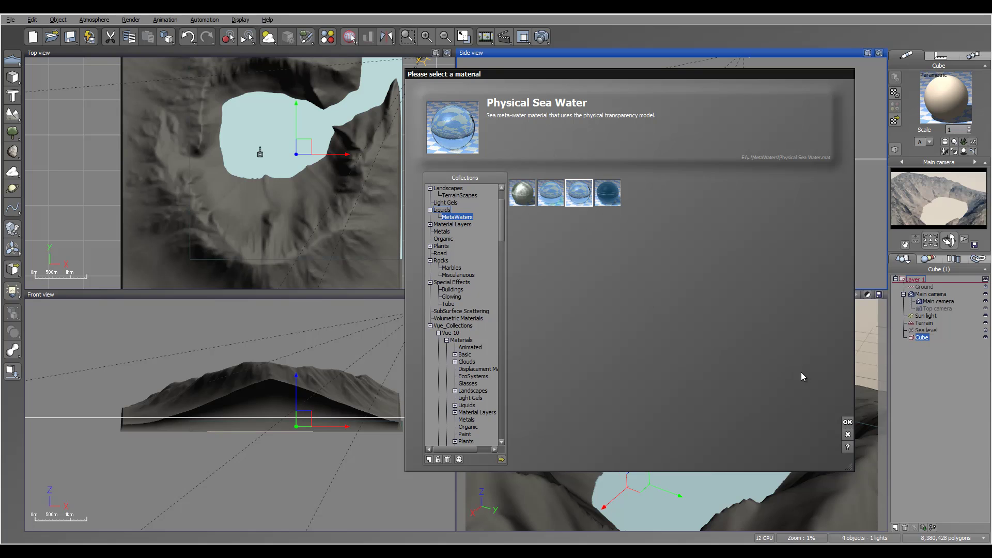
left_click(848, 422)
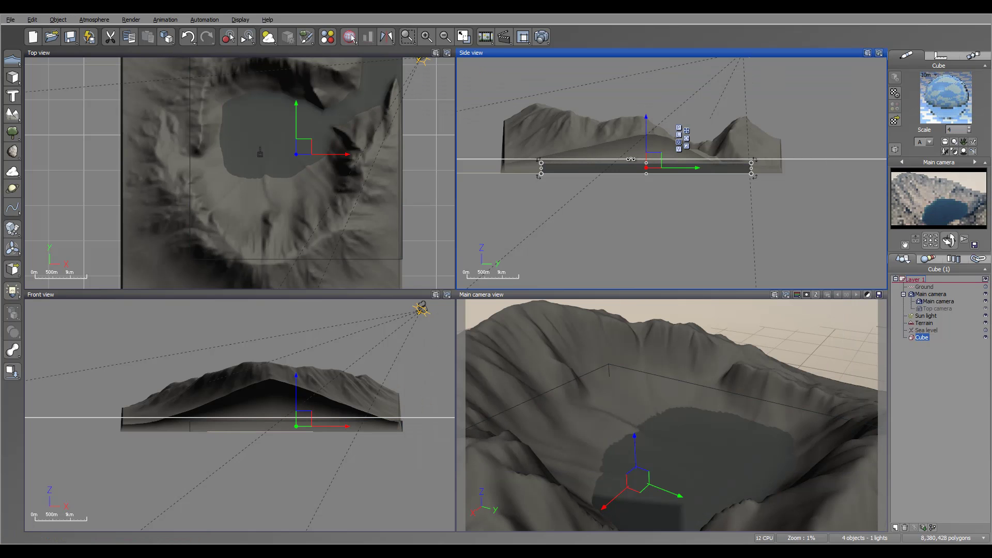
Step: Move the Main camera back beyond the crater's outlet at 3 km height, aim it at the lake and render the view
left_click(942, 302)
left_click_drag(342, 119, 395, 109)
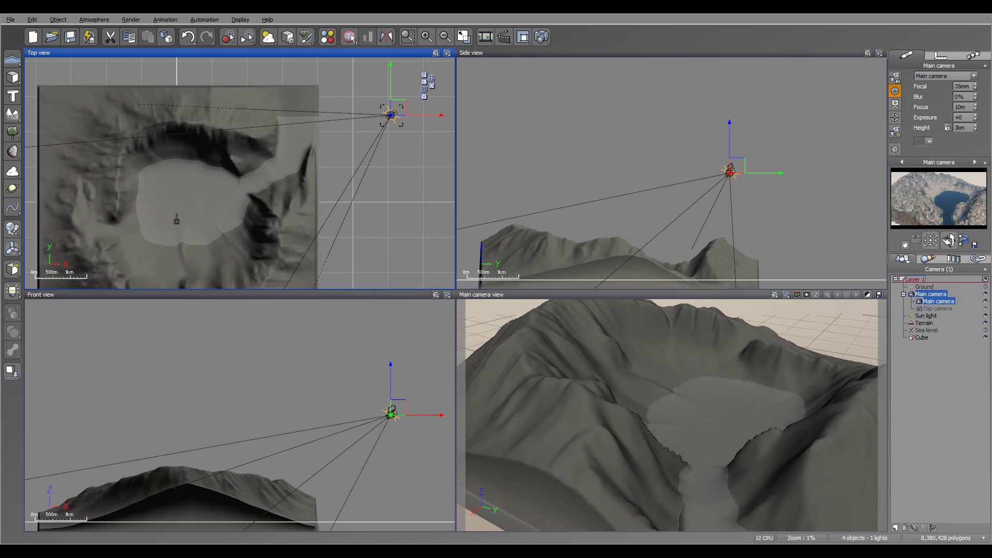
left_click_drag(949, 241, 962, 239)
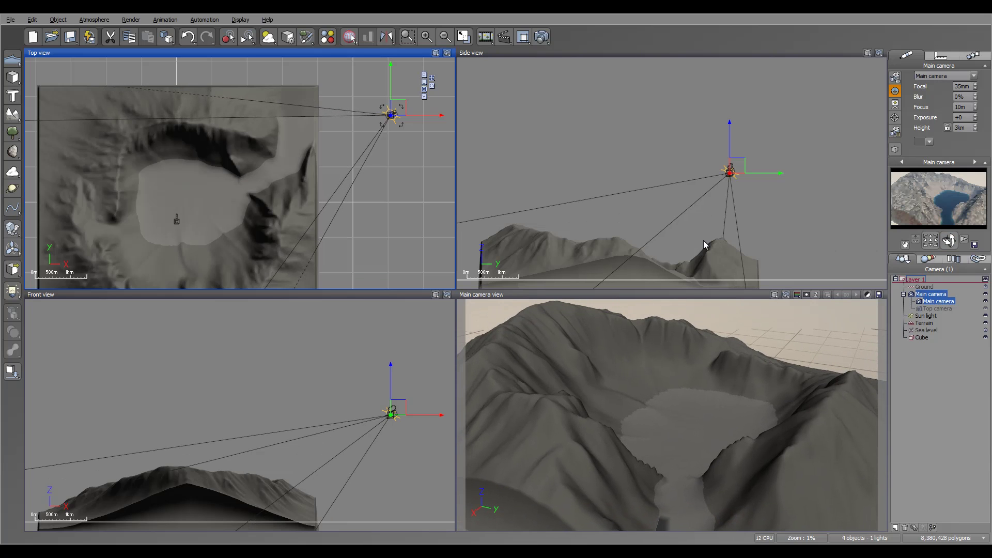
left_click(542, 38)
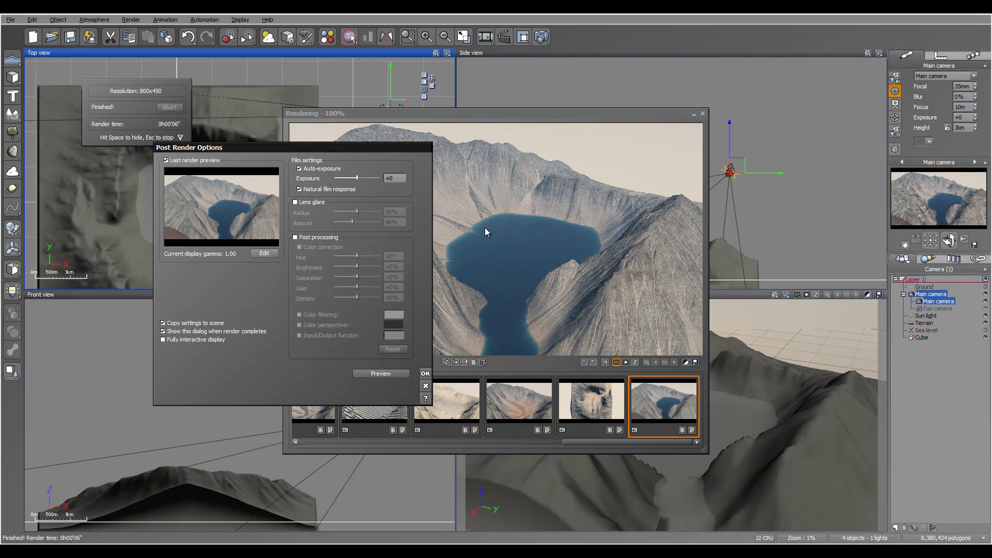
left_click(425, 374)
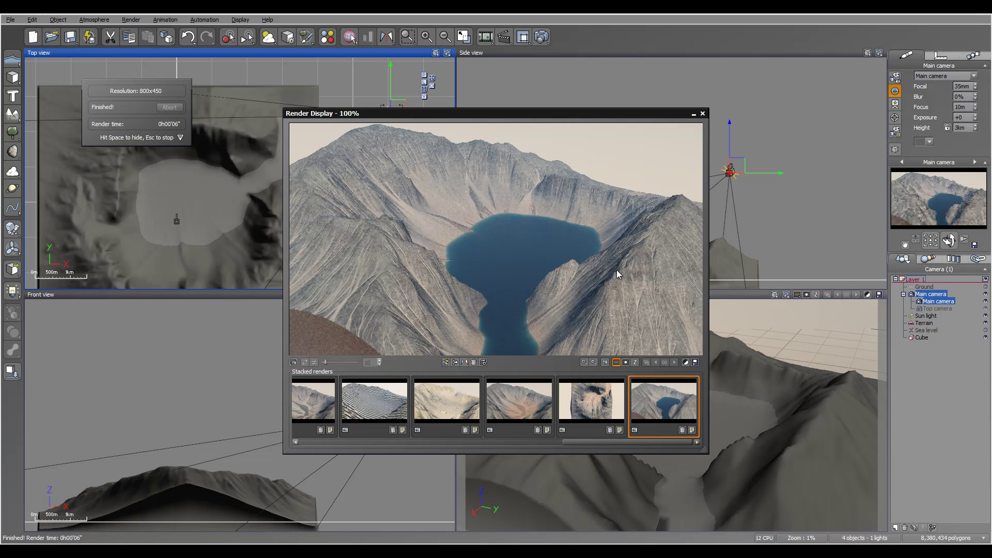
left_click(702, 113)
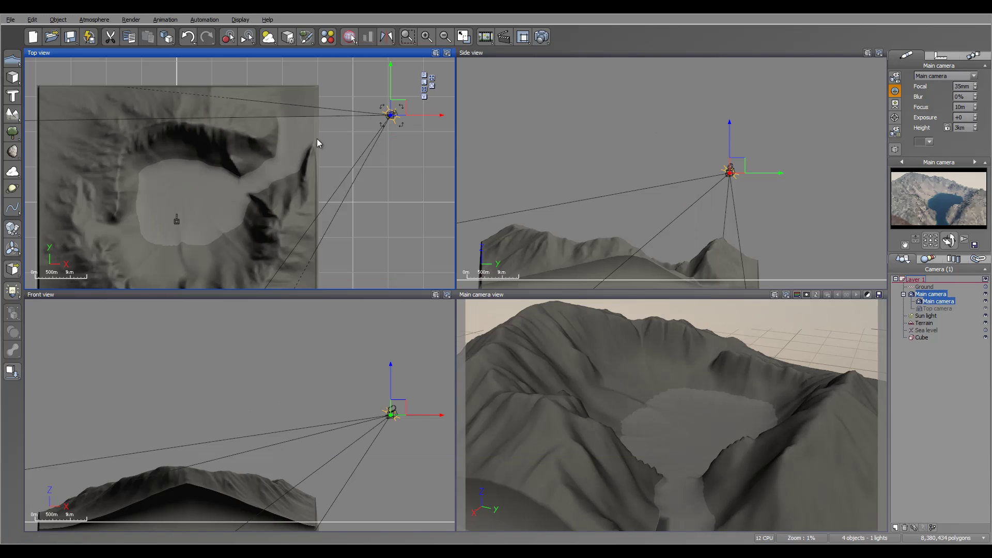
Step: Move the Main camera closer to the terrain, re-aim it at the lake and review the render options
left_click_drag(401, 109, 370, 112)
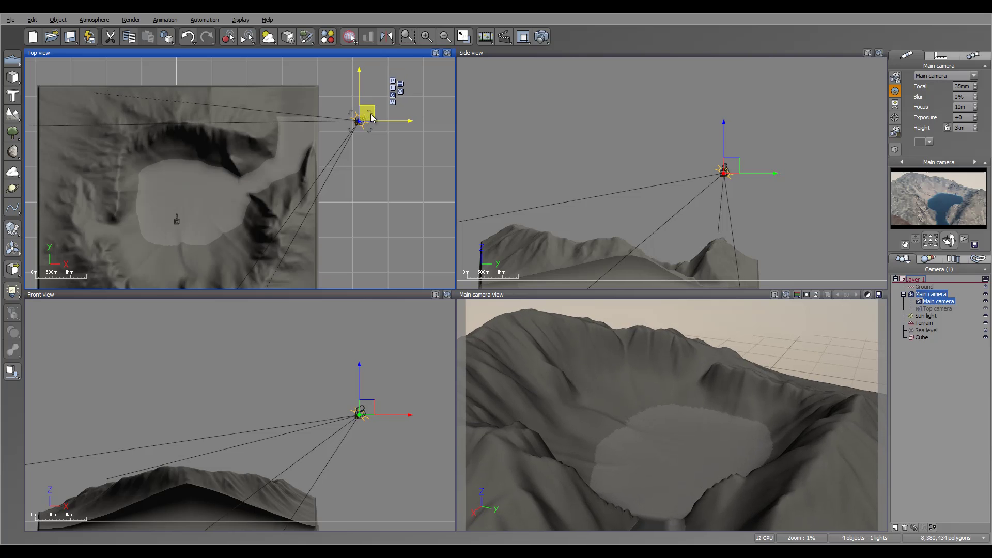
left_click_drag(947, 240, 954, 241)
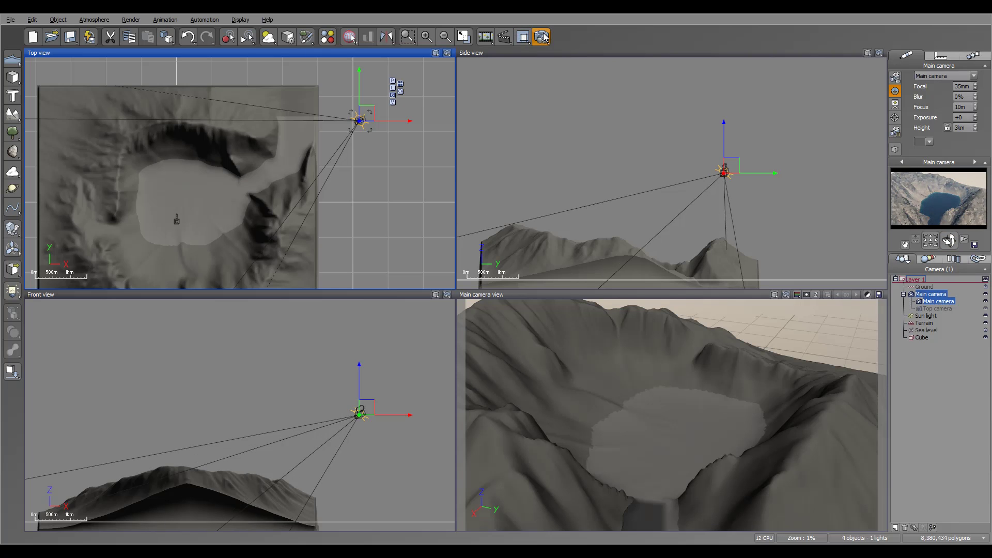
left_click(542, 36)
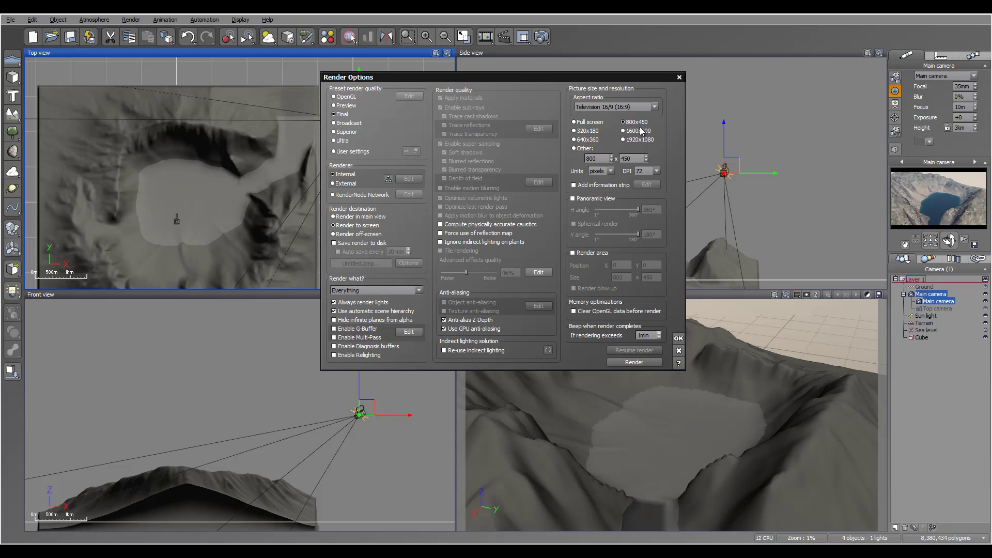
left_click(678, 338)
Step: Set the atmosphere's lighting model to Global radiosity, with indirect skylighting and outdoor rendering optimization enabled
left_click(94, 20)
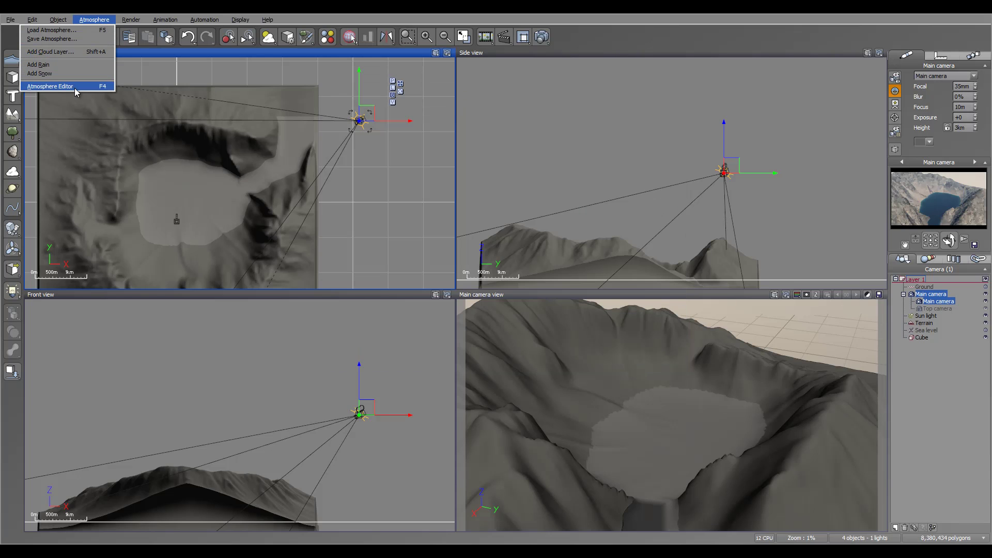
left_click(52, 85)
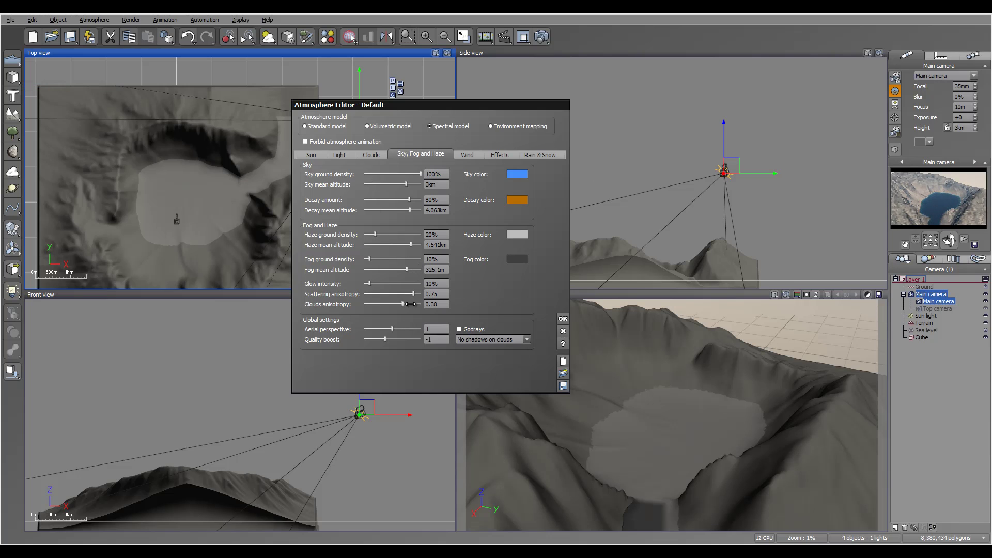
left_click(340, 155)
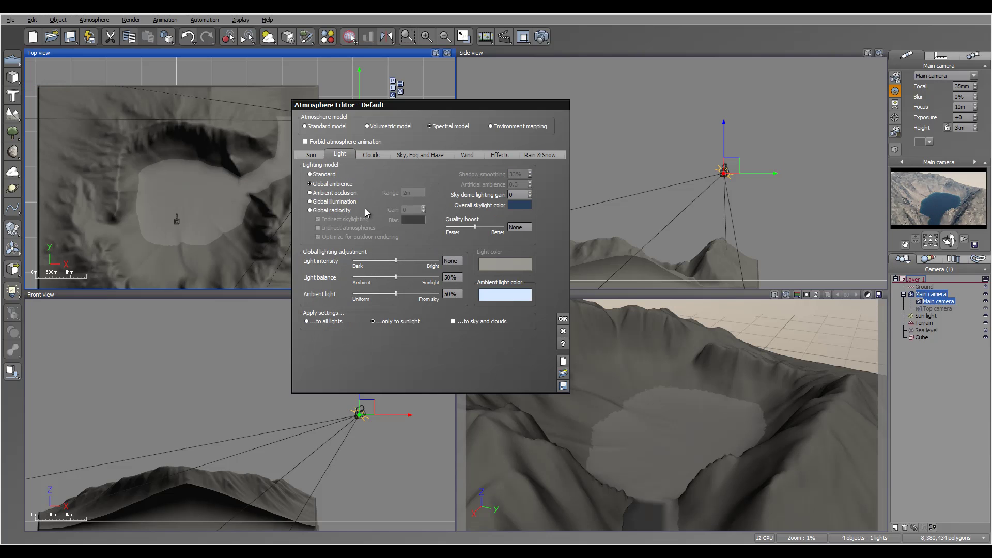
left_click(333, 210)
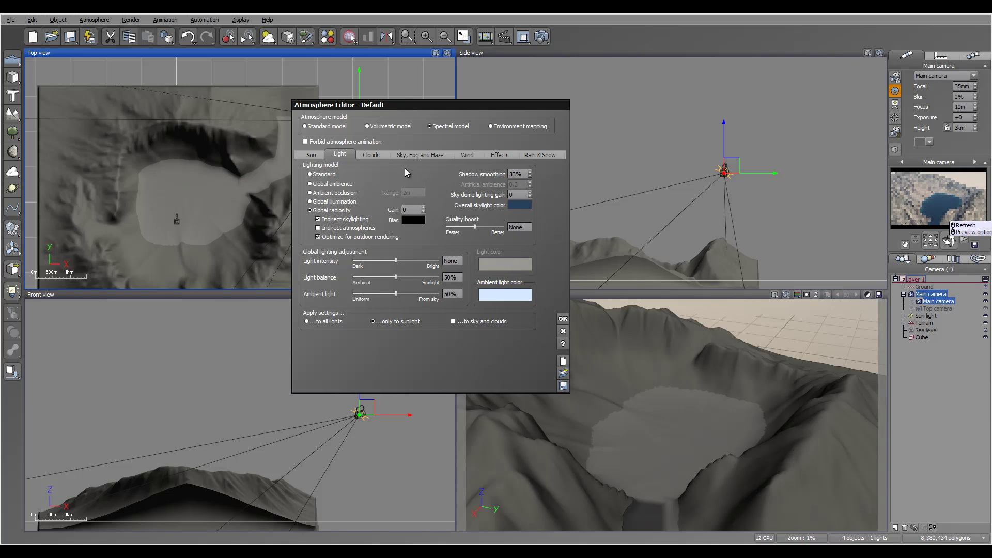
Step: Set the atmosphere's aerial perspective to 2.88 and the fog ground density to 42%, and accept the atmosphere changes
left_click(420, 154)
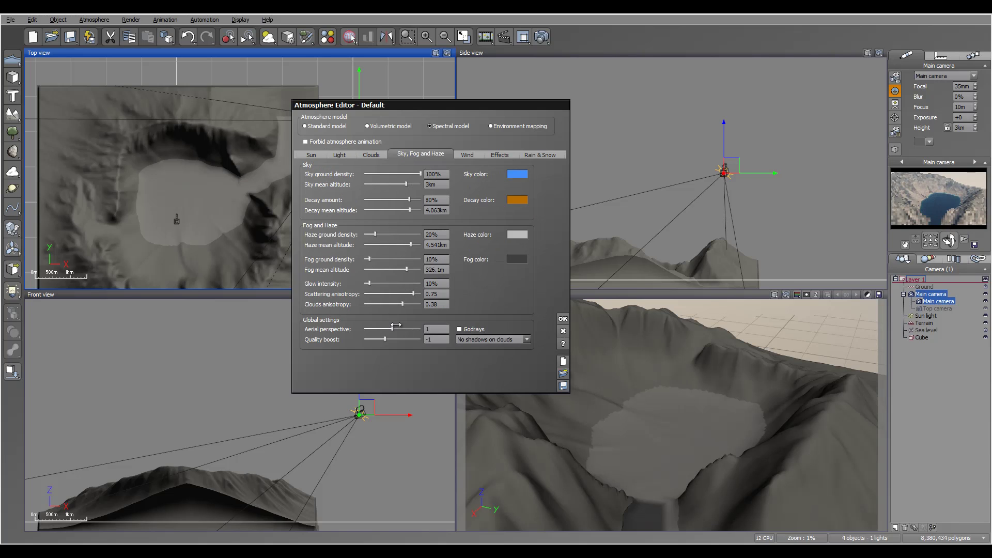
left_click_drag(411, 329, 408, 330)
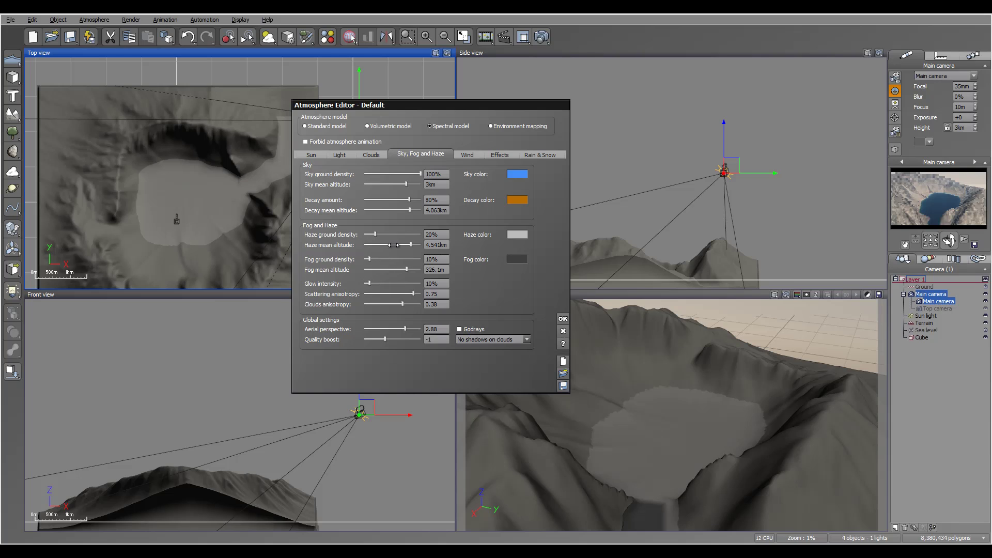
left_click_drag(382, 260, 388, 260)
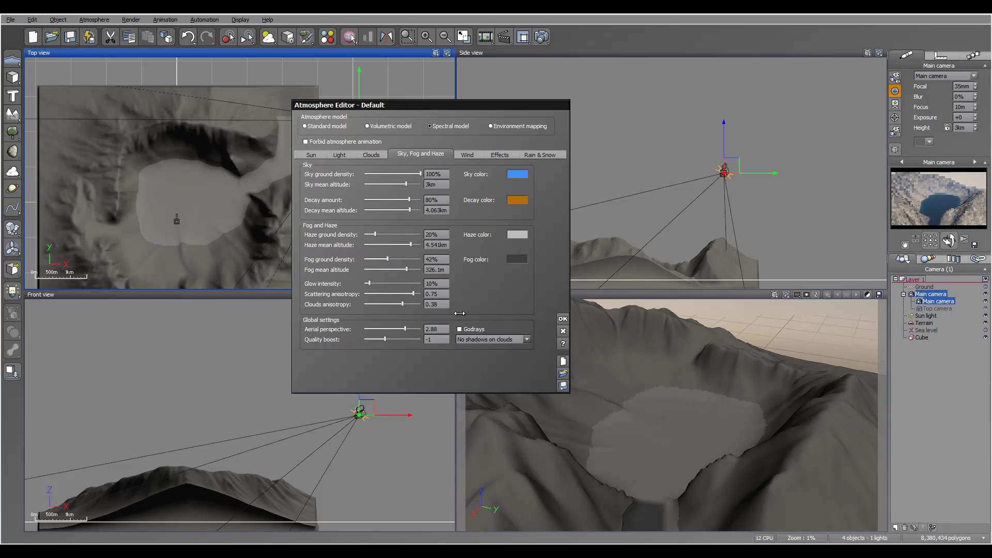
left_click(559, 318)
Step: Copy the Terrain's layered Sand material and paste it onto the Ground plane
left_click(924, 323)
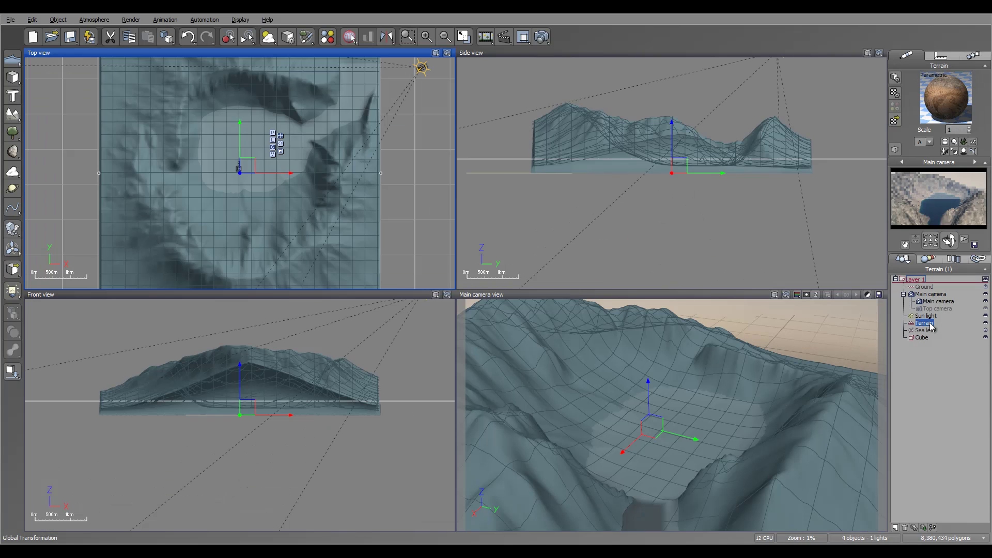
right_click(944, 107)
left_click(940, 128)
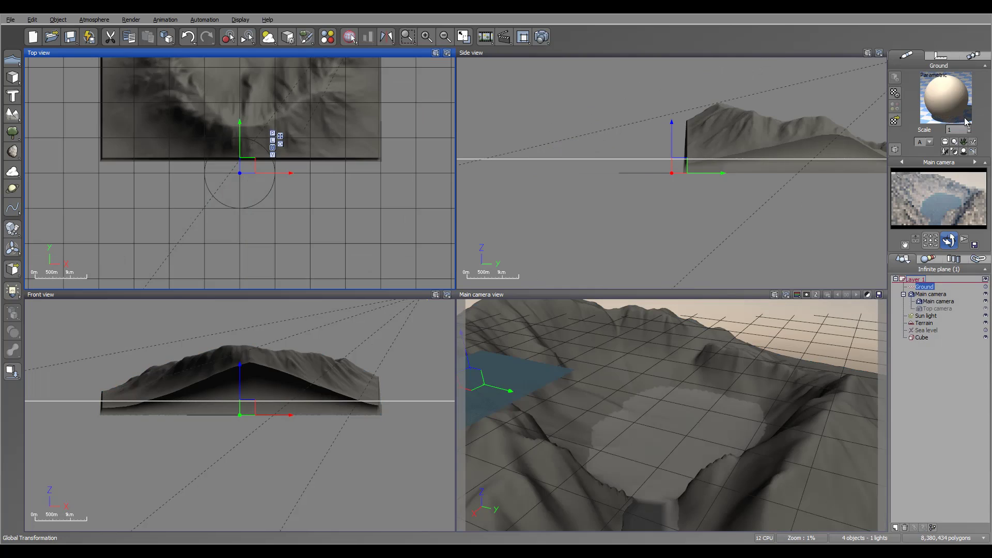
right_click(965, 122)
left_click(969, 170)
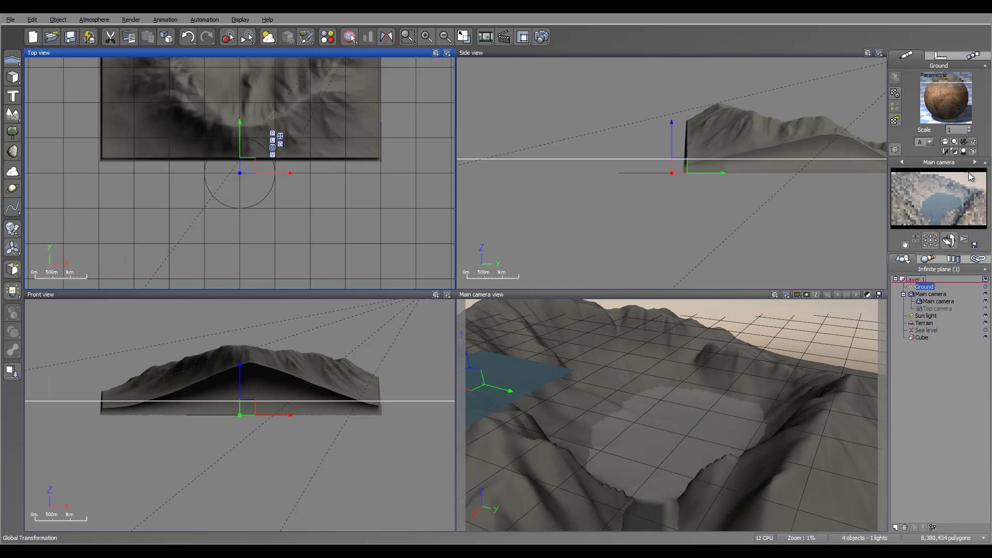
Step: Hide the Red plastic, Sand, Stone Rubble and Rocks and Plants layers in the Ground's material, leaving only Rock enabled
double_click(941, 93)
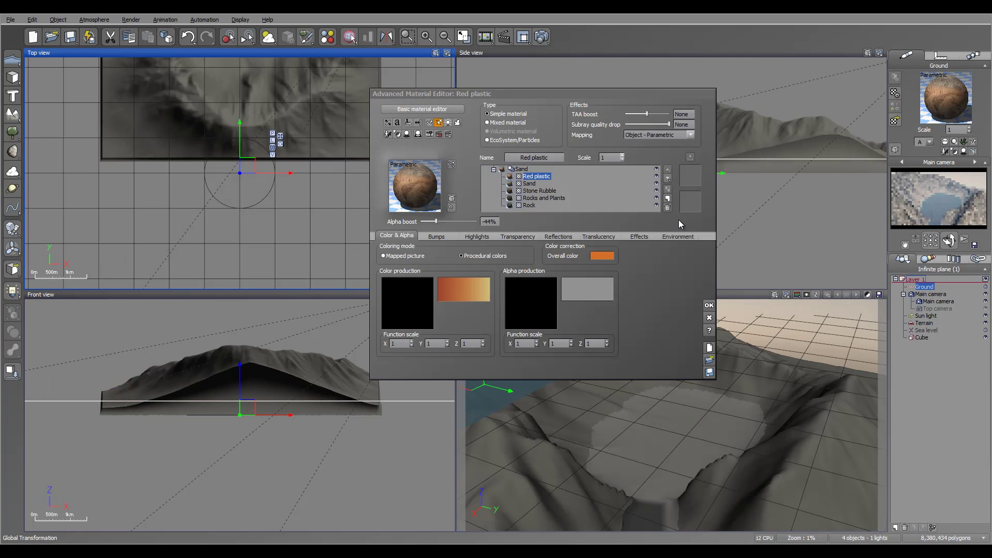
left_click(657, 177)
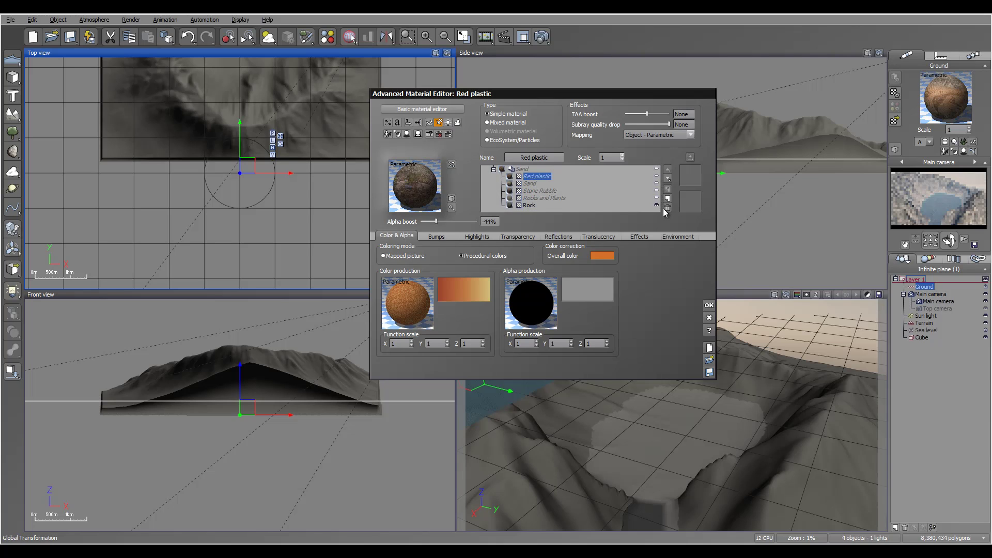
left_click(709, 305)
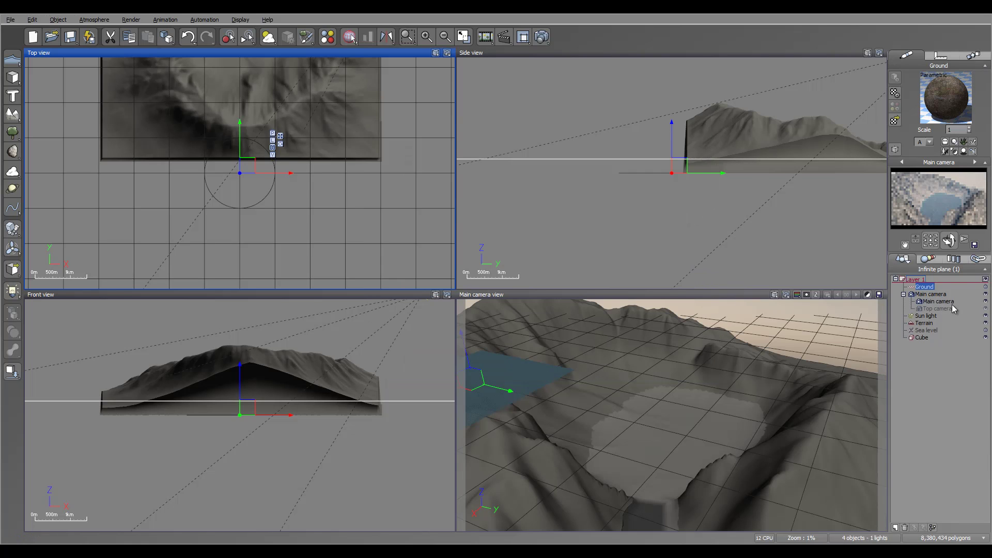
Step: Reduce the atmosphere's aerial perspective to 0.41 and set the glow intensity to 13%
left_click(94, 19)
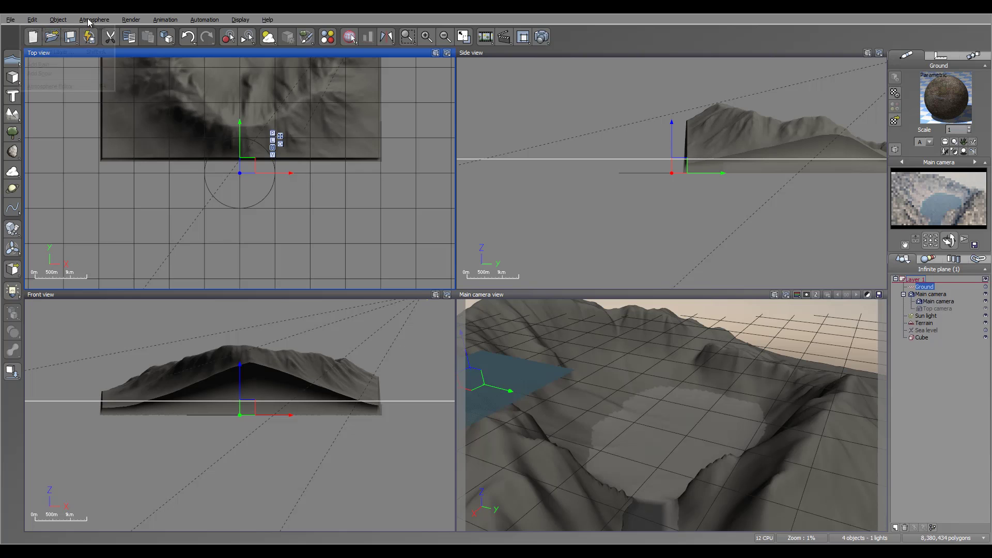
left_click(50, 86)
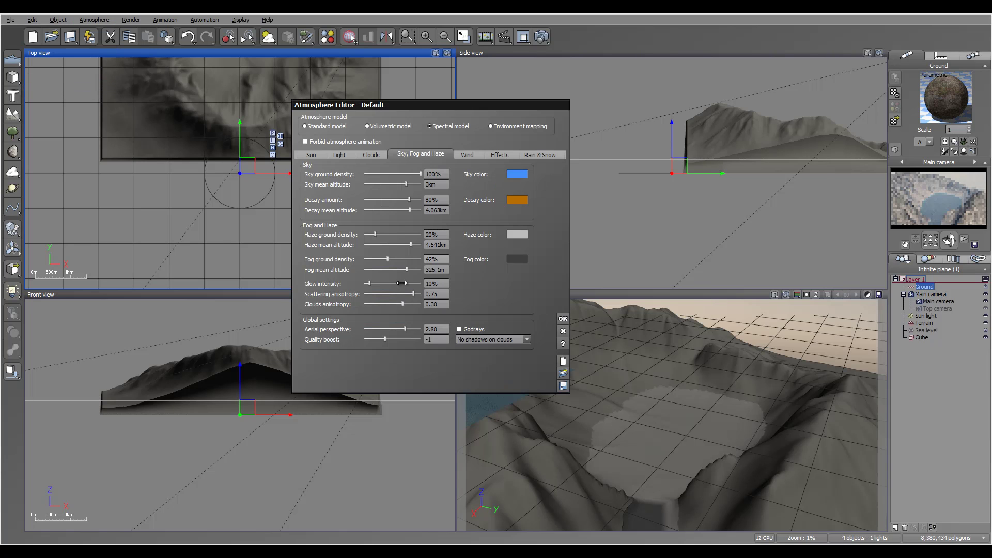
left_click_drag(404, 329, 396, 329)
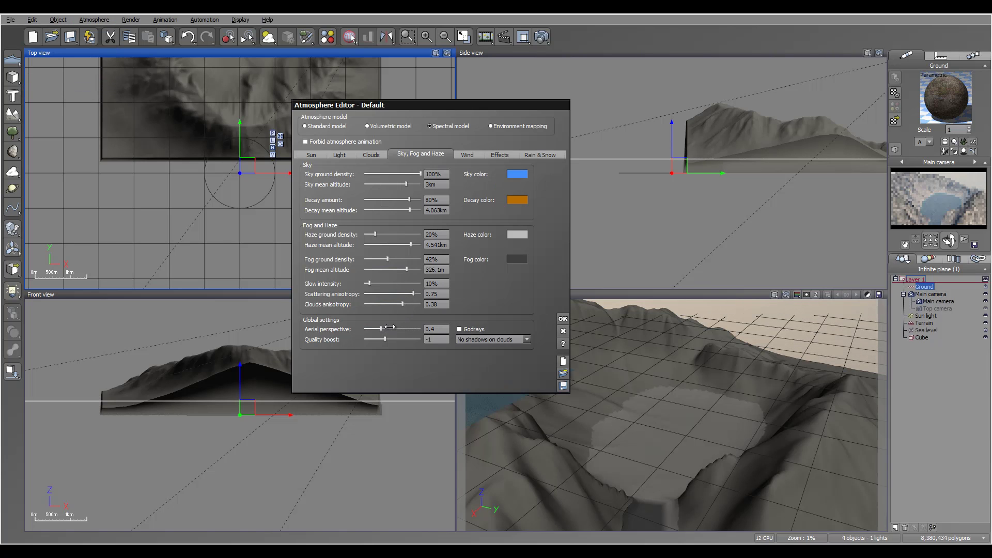
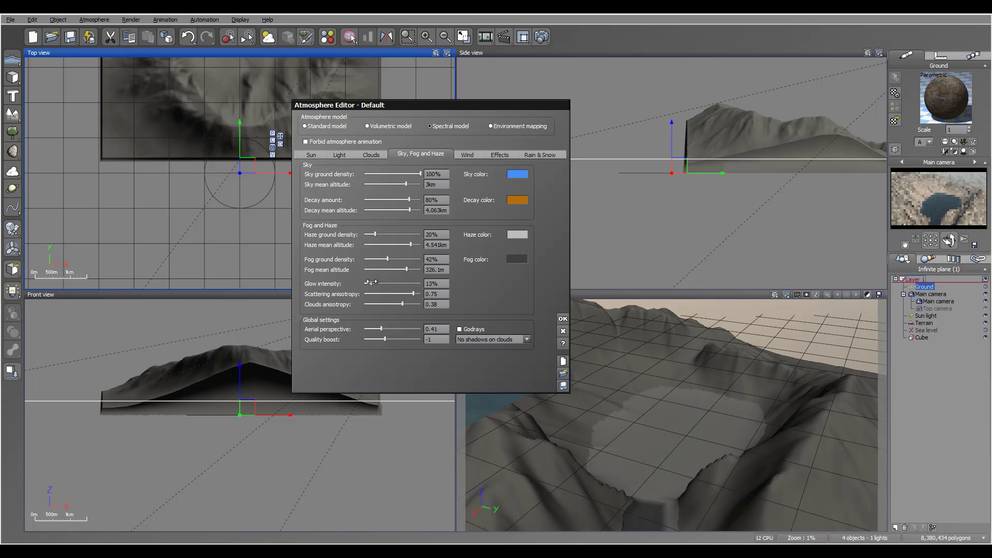
left_click(562, 319)
Step: Lower the Sun light to just above the Main camera and shift it slightly along X for low, raking light across the crater
left_click(926, 315)
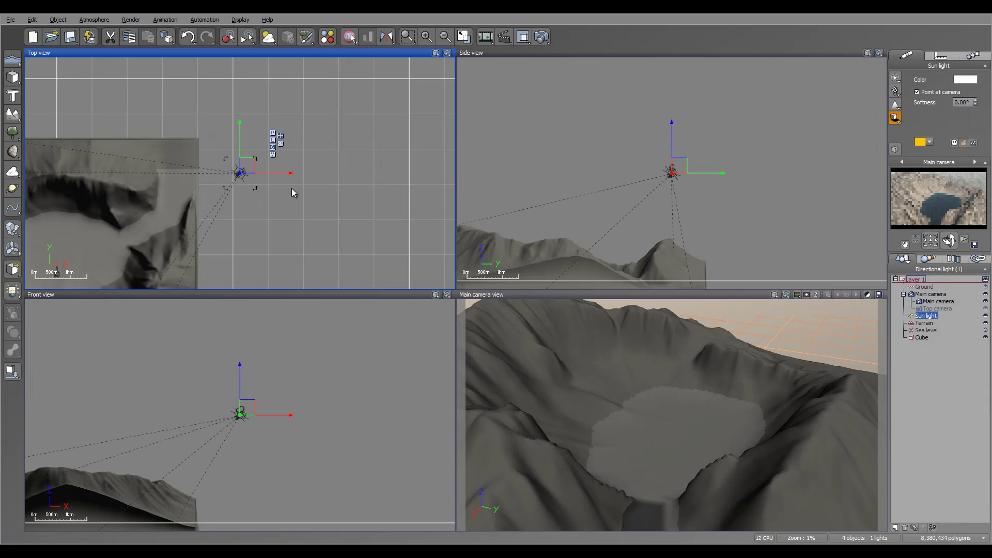
left_click(738, 139)
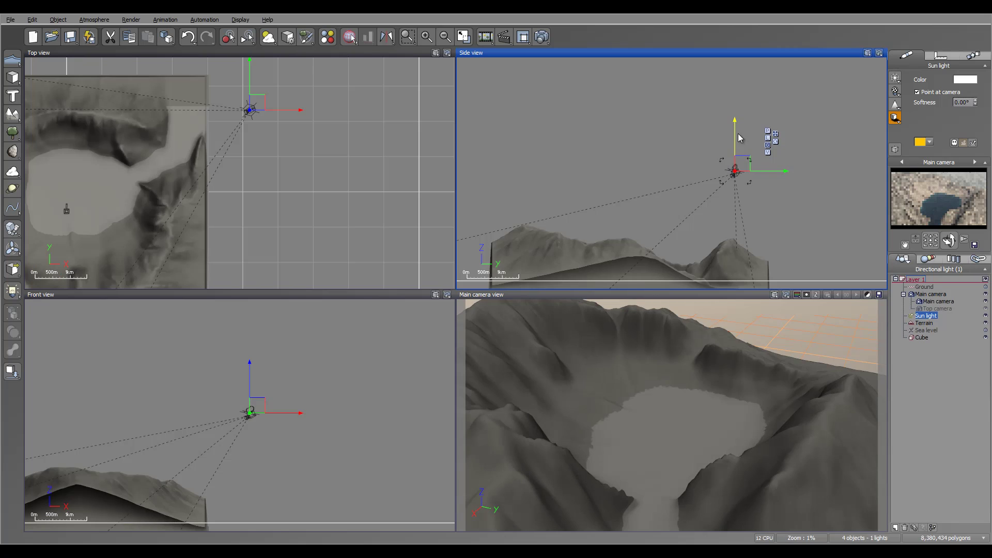
scroll(739, 191, "up", 3)
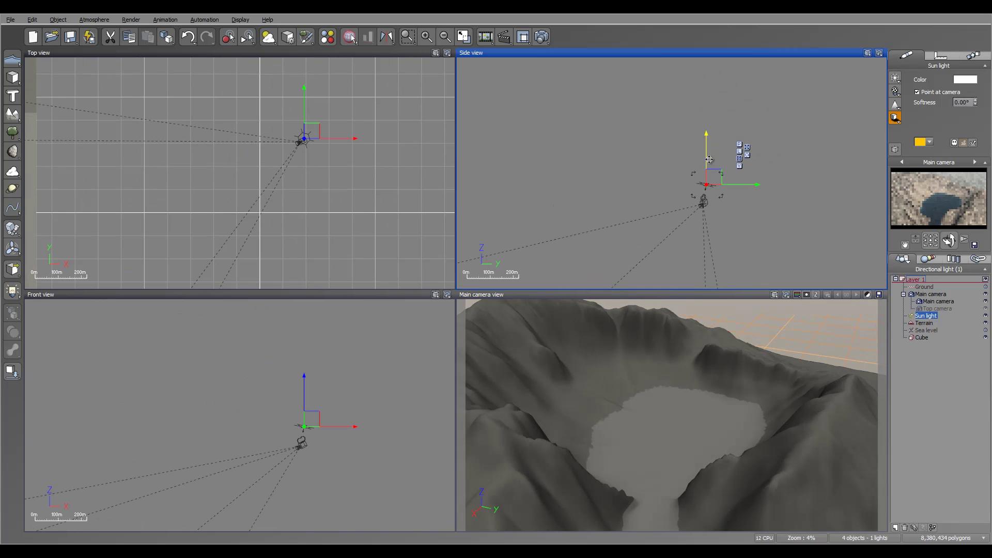
left_click_drag(706, 155, 710, 164)
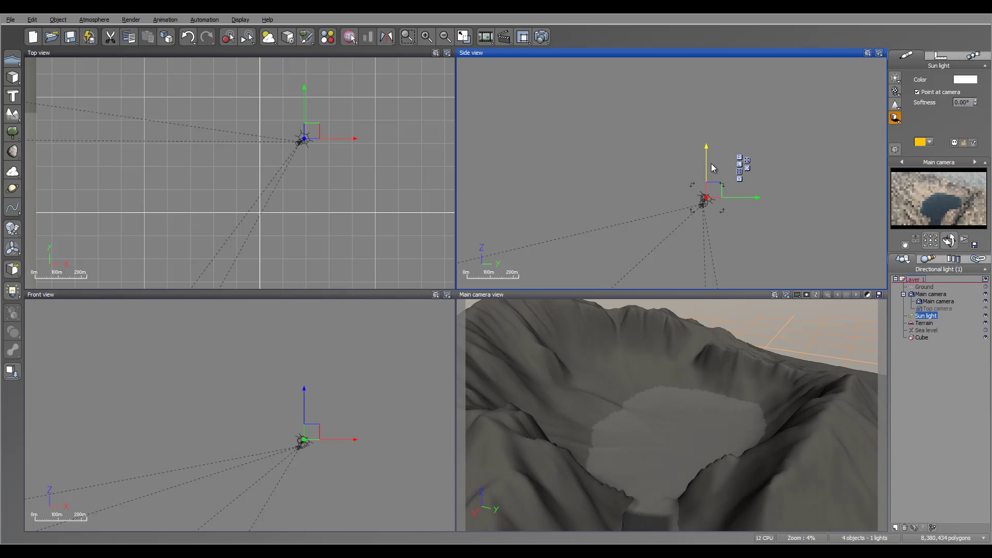
right_click_drag(227, 222, 276, 239)
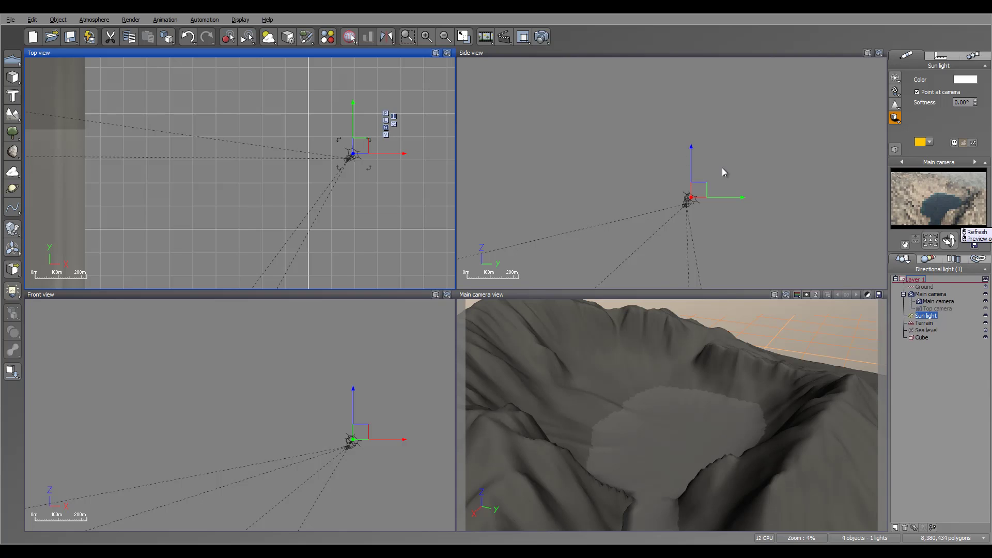
left_click(692, 160)
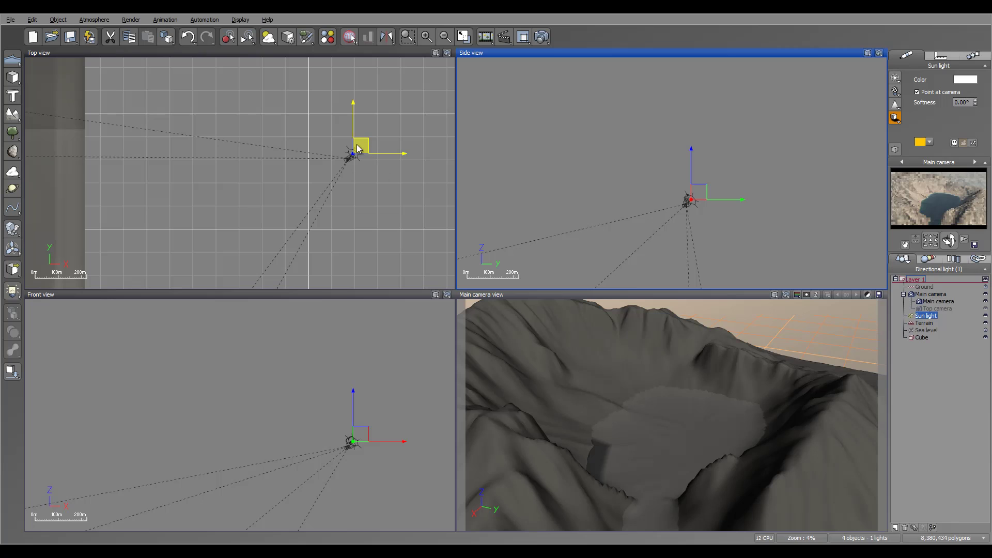
left_click_drag(356, 147, 361, 143)
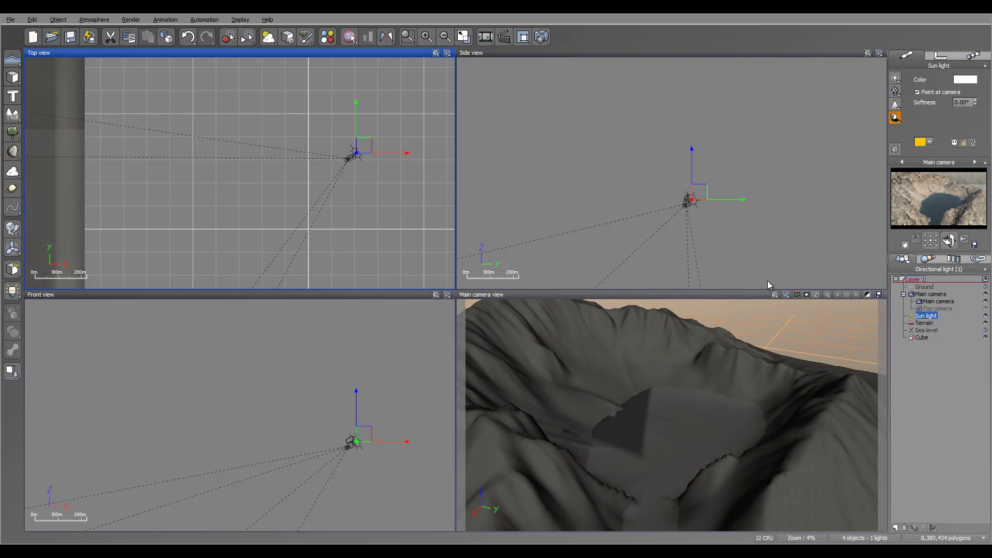
Step: Render the Main camera view at 1600x900, accept the post-render options and close the finished render
left_click(540, 38)
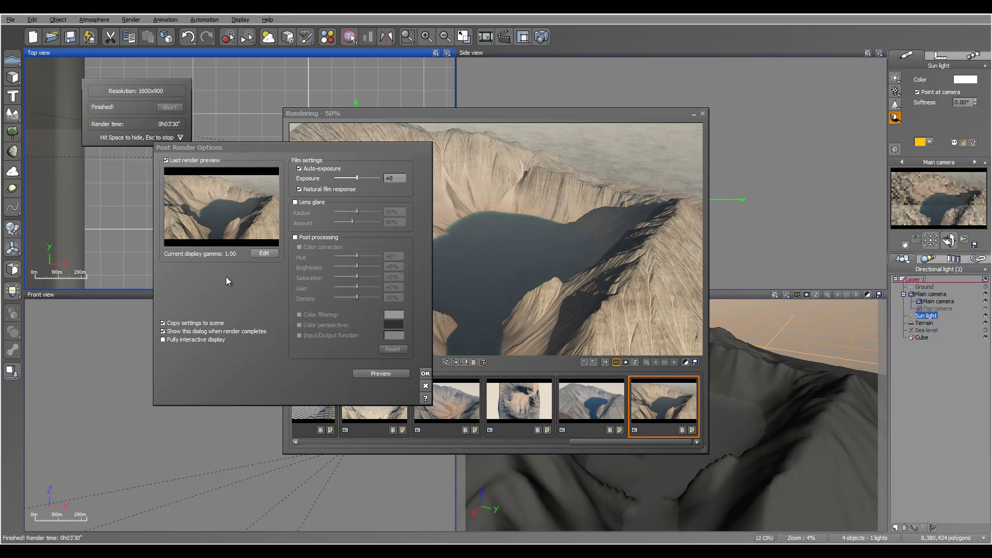
left_click(426, 373)
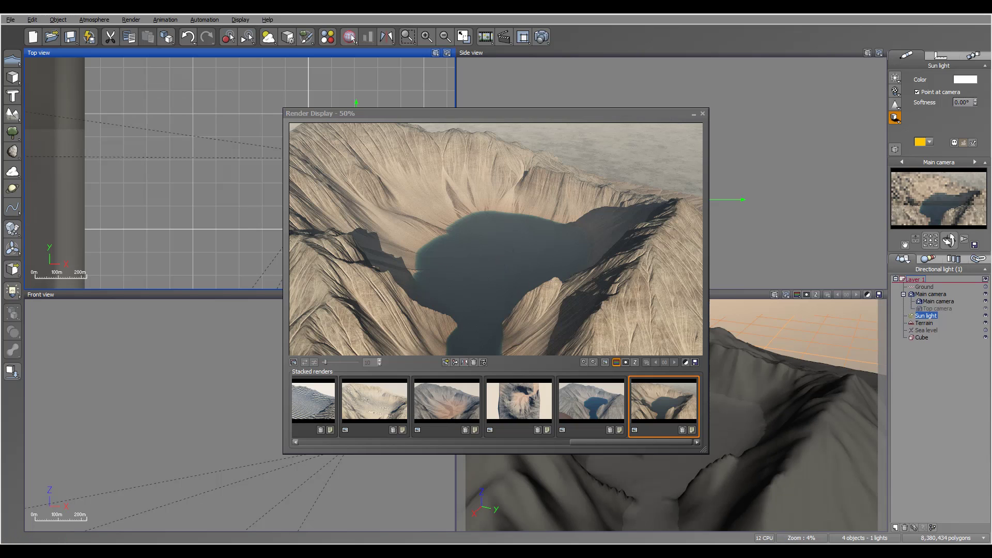
left_click(702, 114)
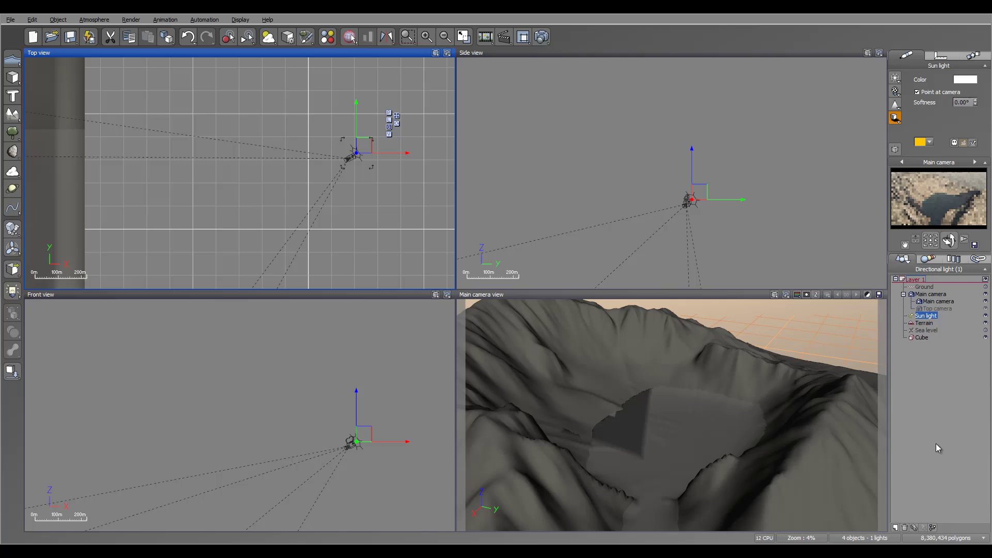
Step: Lower the water cube further below the sea level line to shrink the lake in the crater
left_click(928, 339)
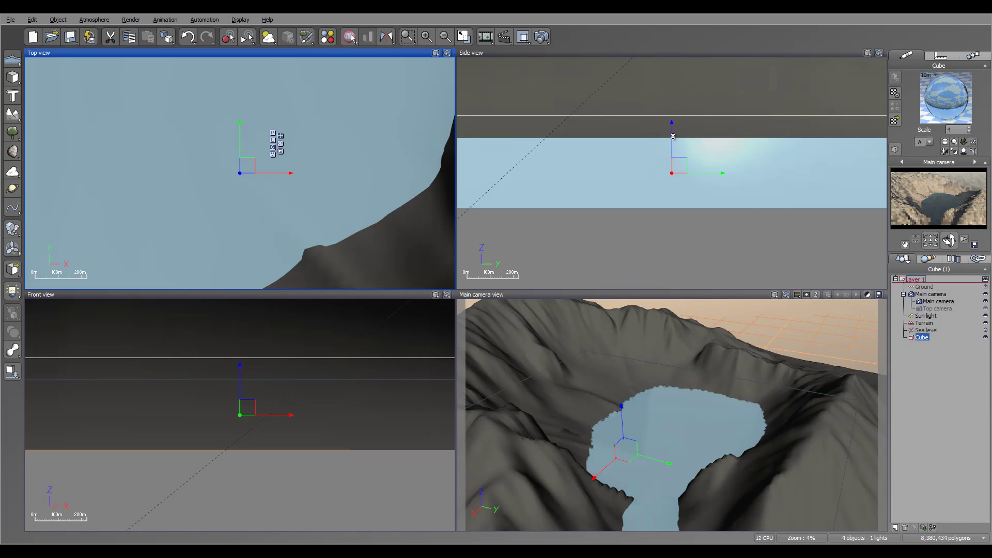
left_click_drag(672, 136, 670, 152)
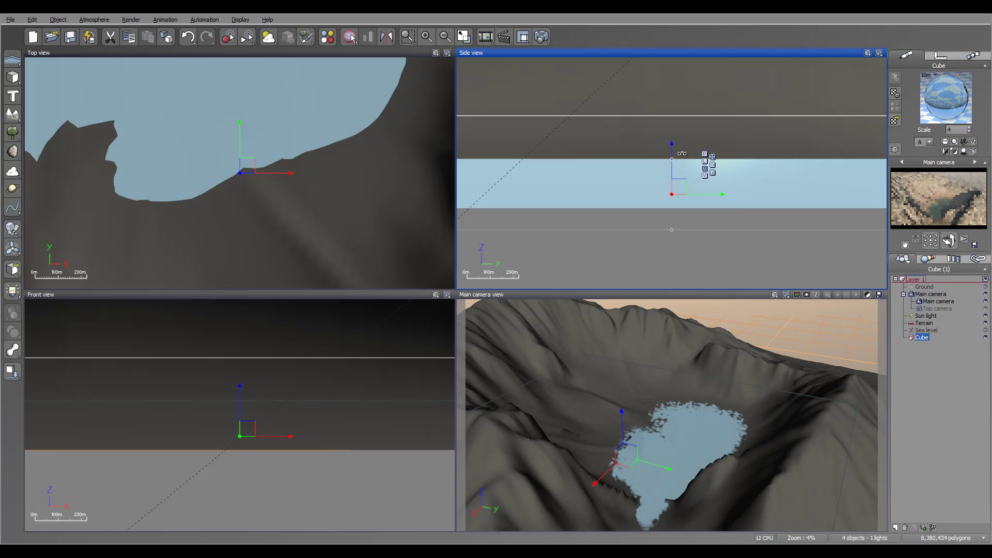
scroll(672, 150, "up", 3)
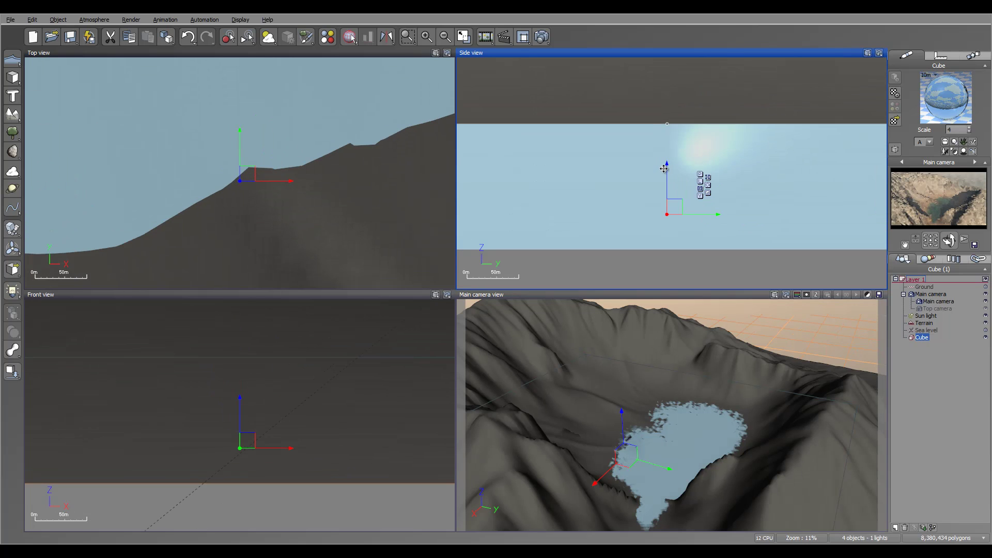
left_click_drag(667, 171, 667, 173)
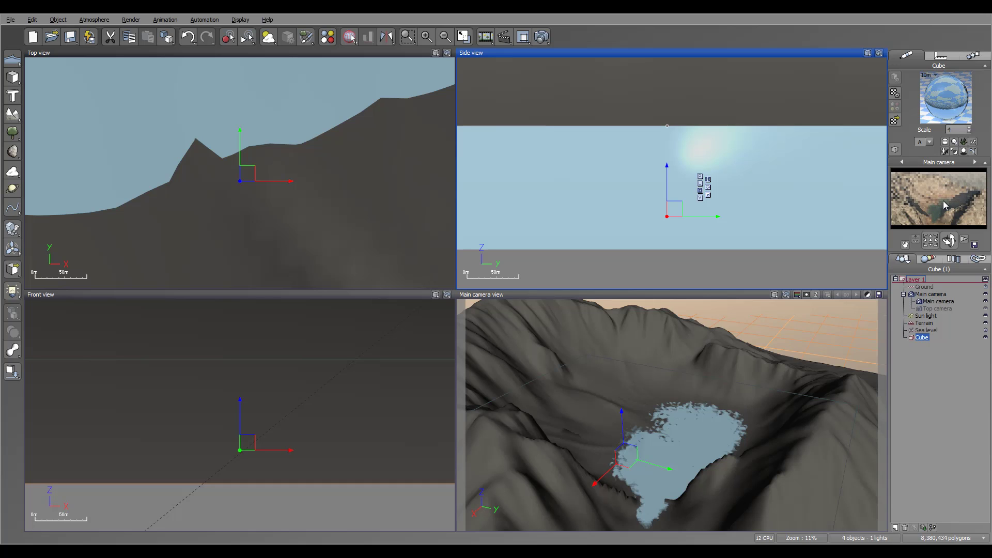
Step: Shift the Sun light slightly toward negative Y, nearly level with the Main camera in plan, and refresh the render preview
left_click(926, 315)
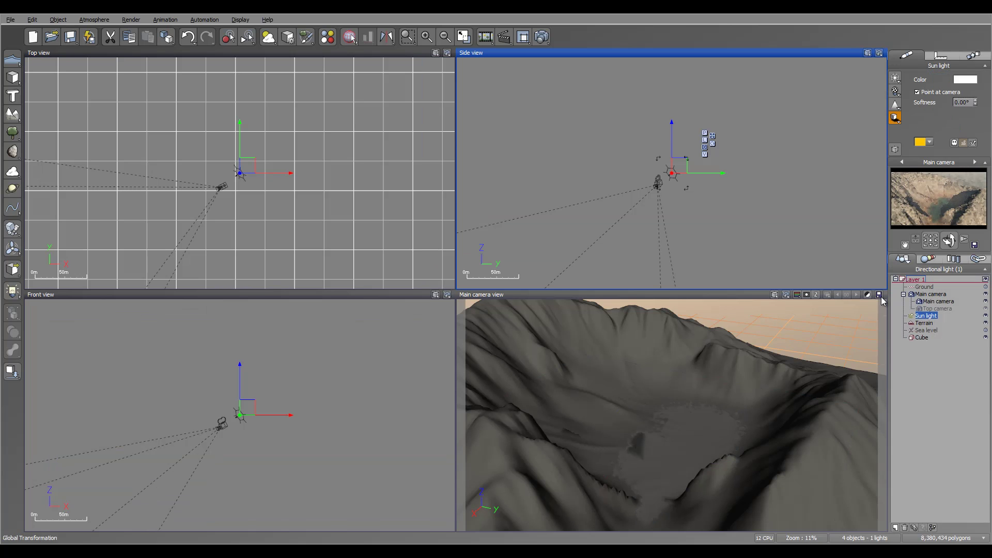
right_click_drag(299, 176, 351, 159)
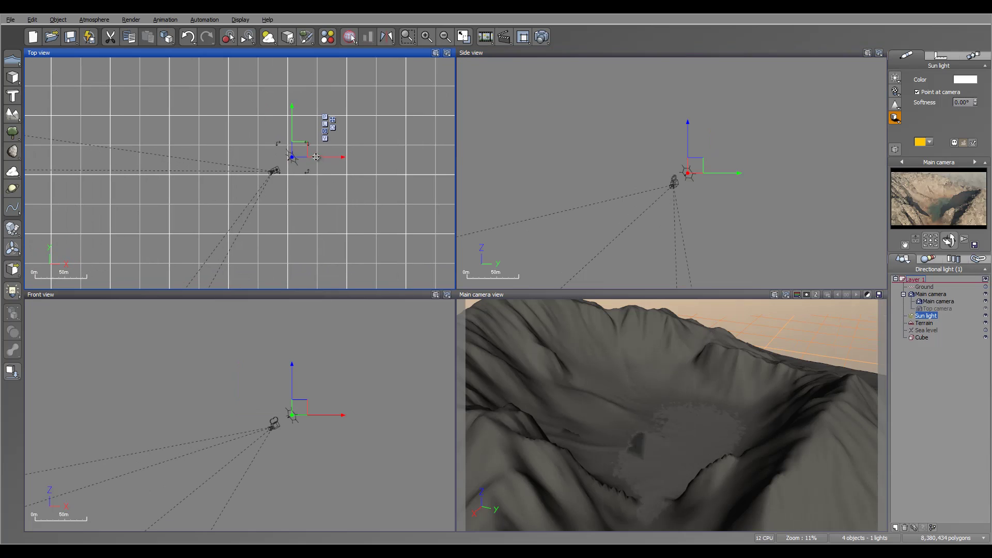
left_click_drag(303, 155, 308, 163)
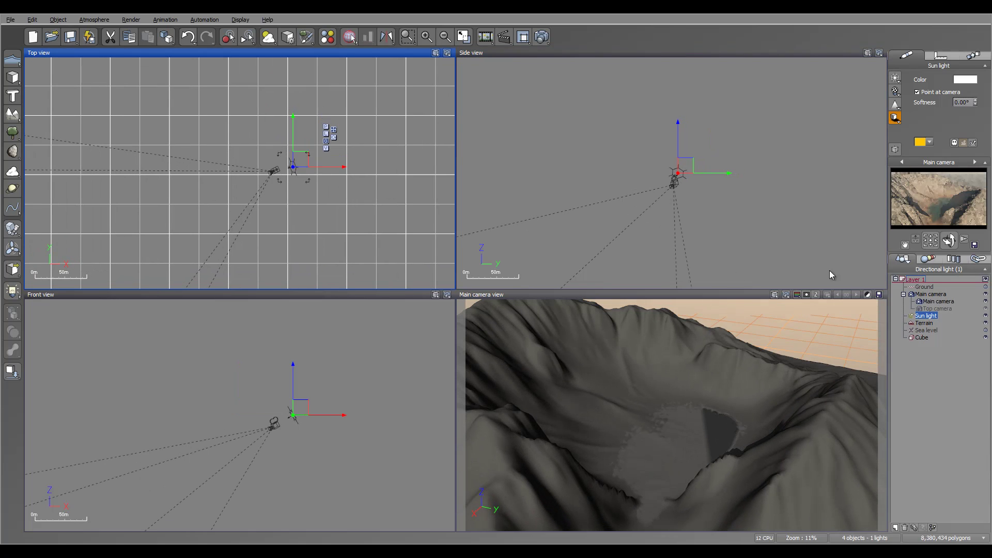
left_click(964, 239)
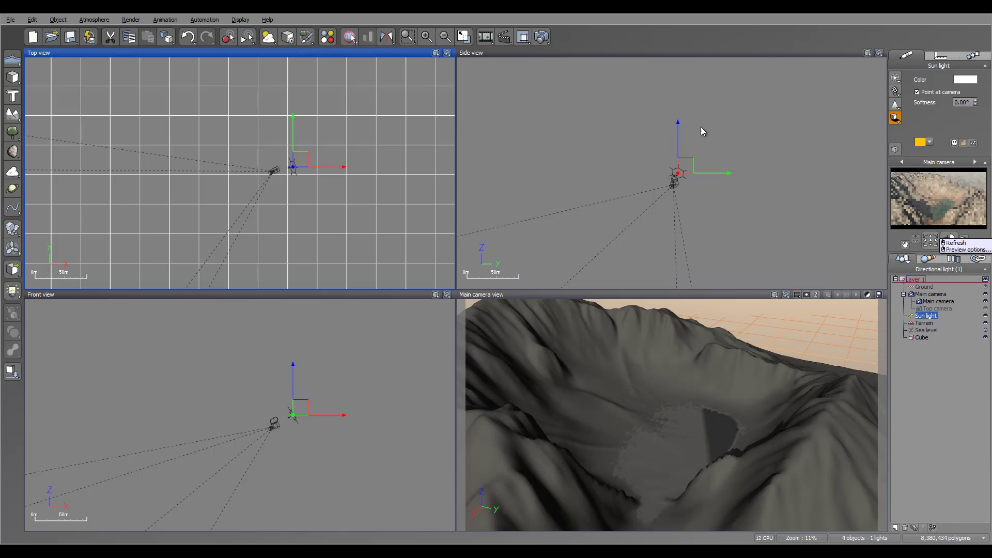
Step: Raise the Sun light slightly along Z above the Main camera and reframe the Main camera view slightly on the crater lake
left_click(677, 132)
left_click_drag(678, 132, 676, 120)
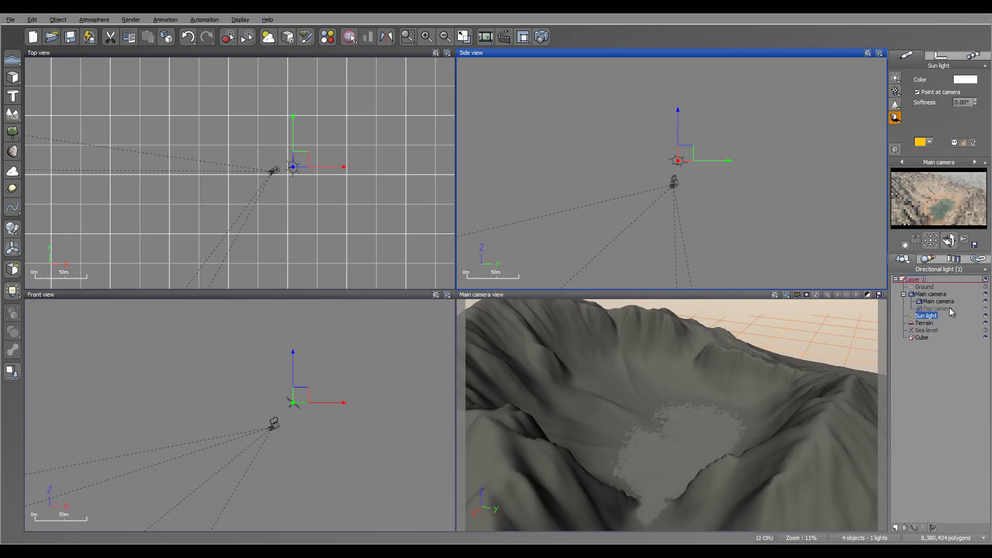
left_click(541, 36)
left_click_drag(949, 240, 949, 241)
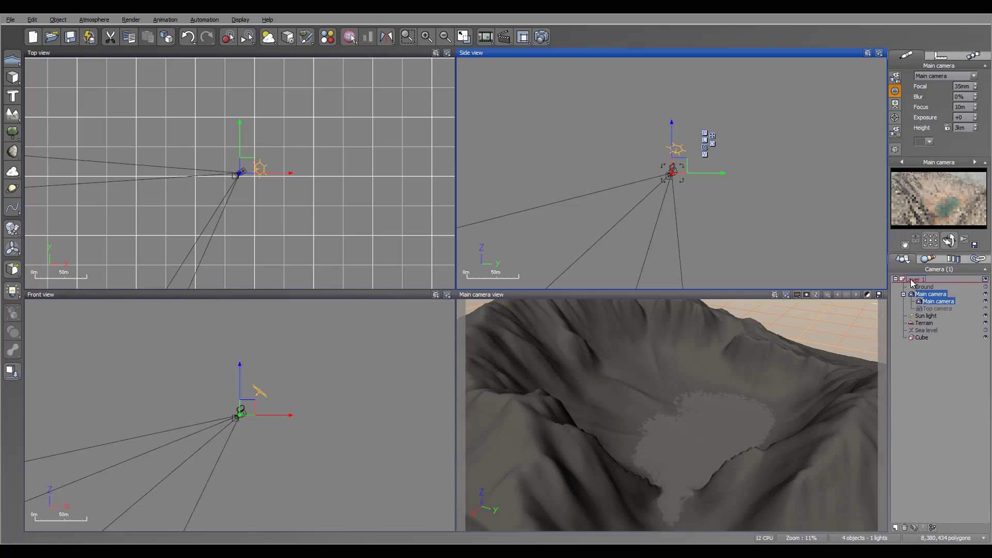
Step: Raise the water cube slightly to enlarge the crater lake and render the Main camera view at 1600x900, accepting the post-render options
left_click(921, 338)
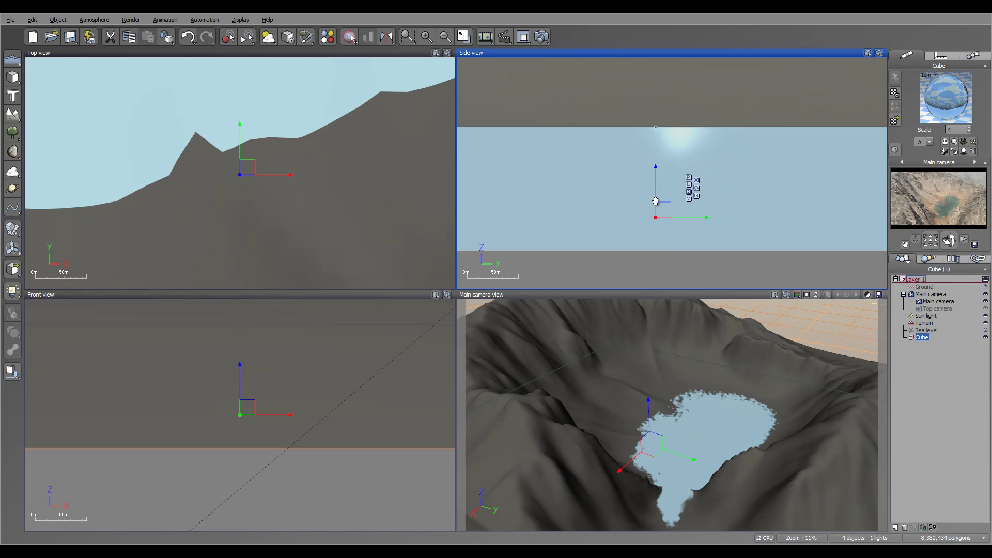
left_click_drag(660, 163, 661, 172)
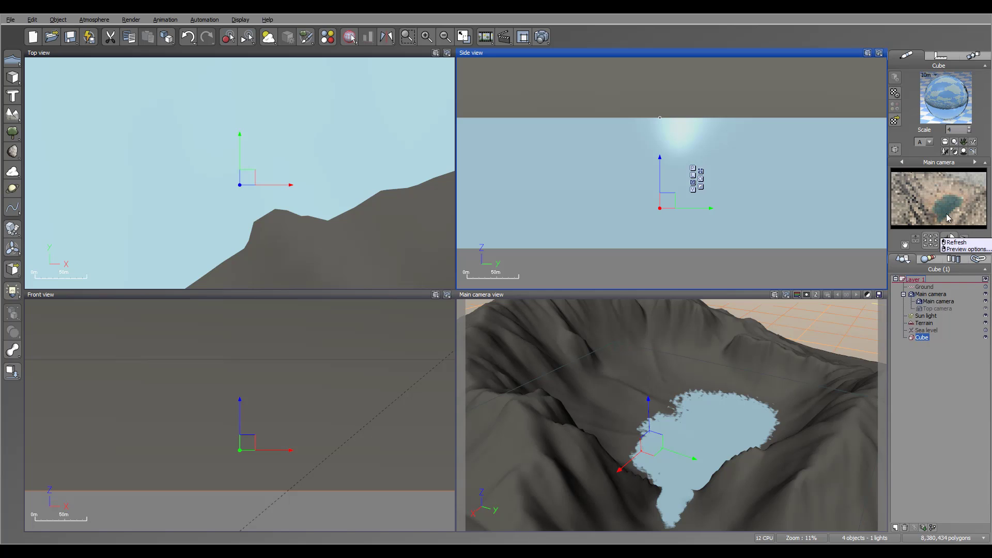
left_click(540, 37)
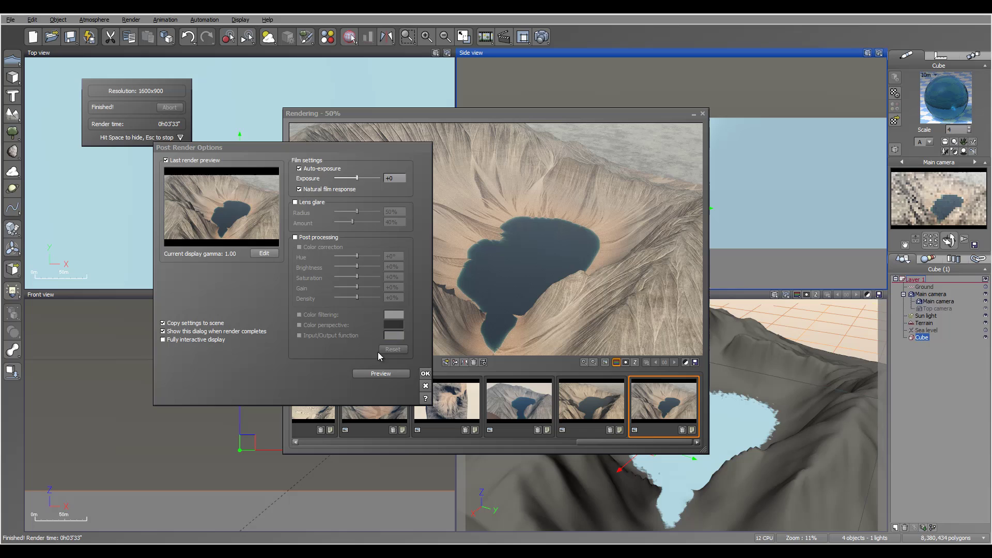
left_click(425, 373)
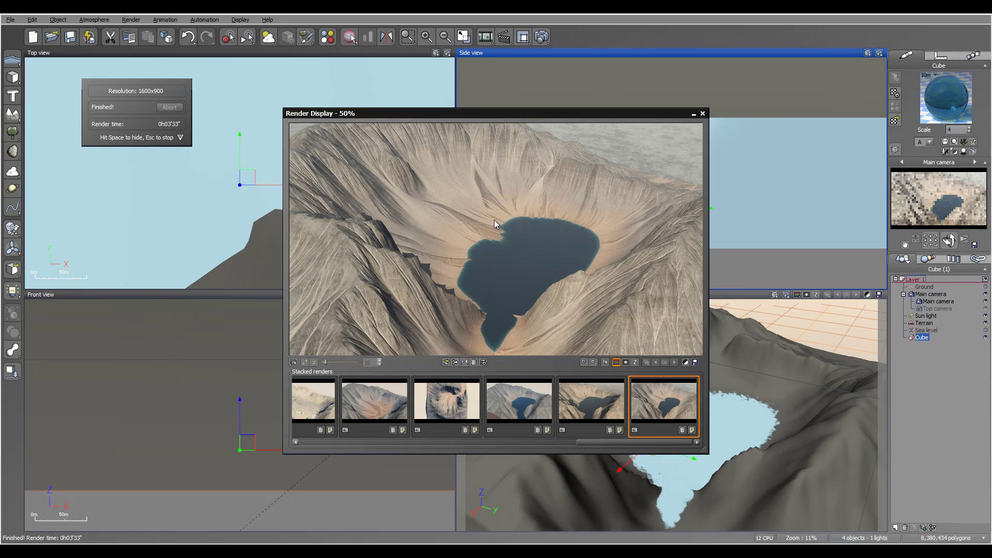